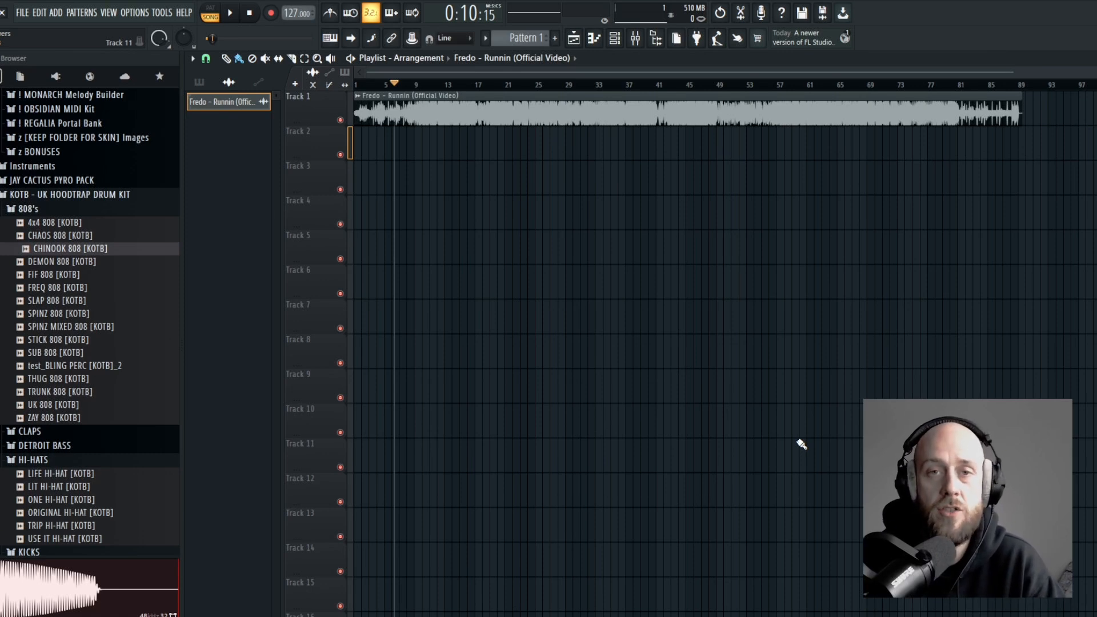
- Play the full song on Track 1 from the start of the playlist to hear its vocals and beat
key(space)
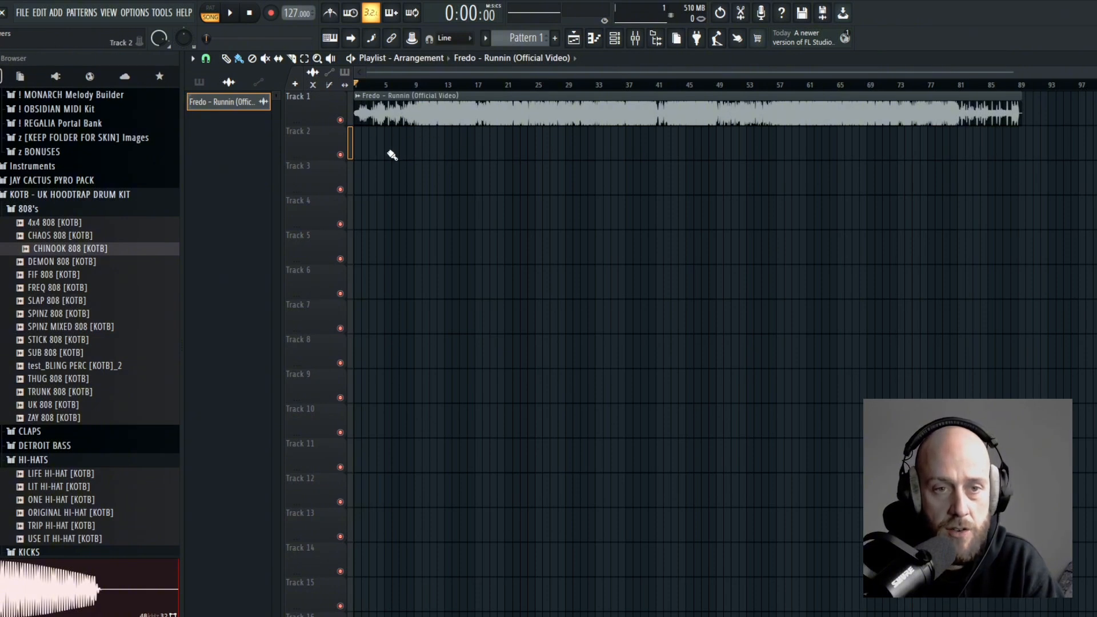
scroll(368, 152, up, 4)
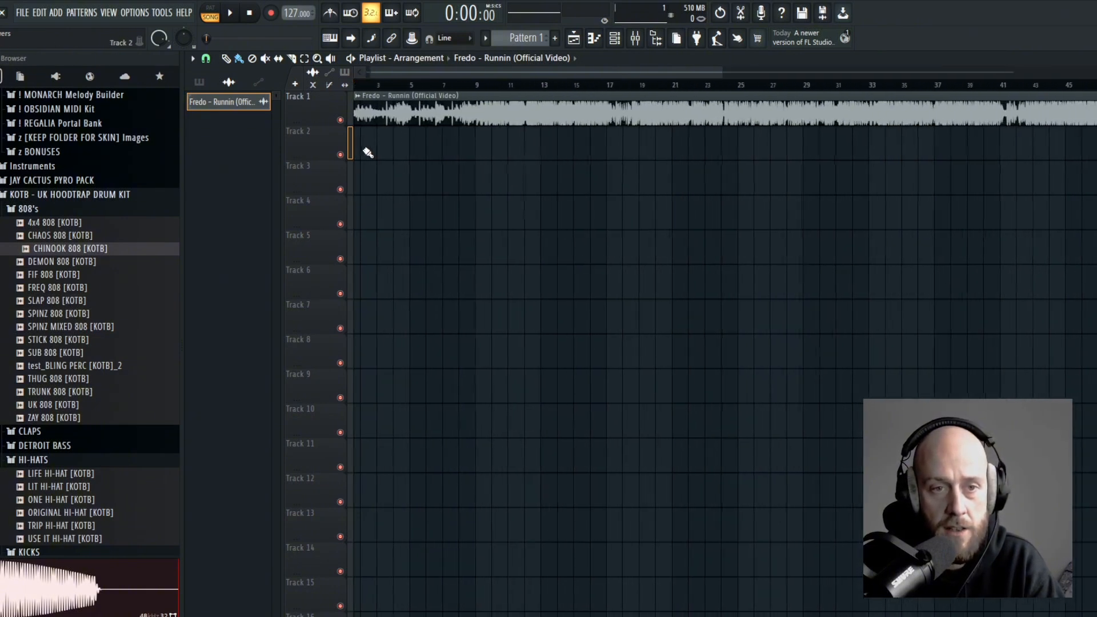
drag(457, 72, 355, 76)
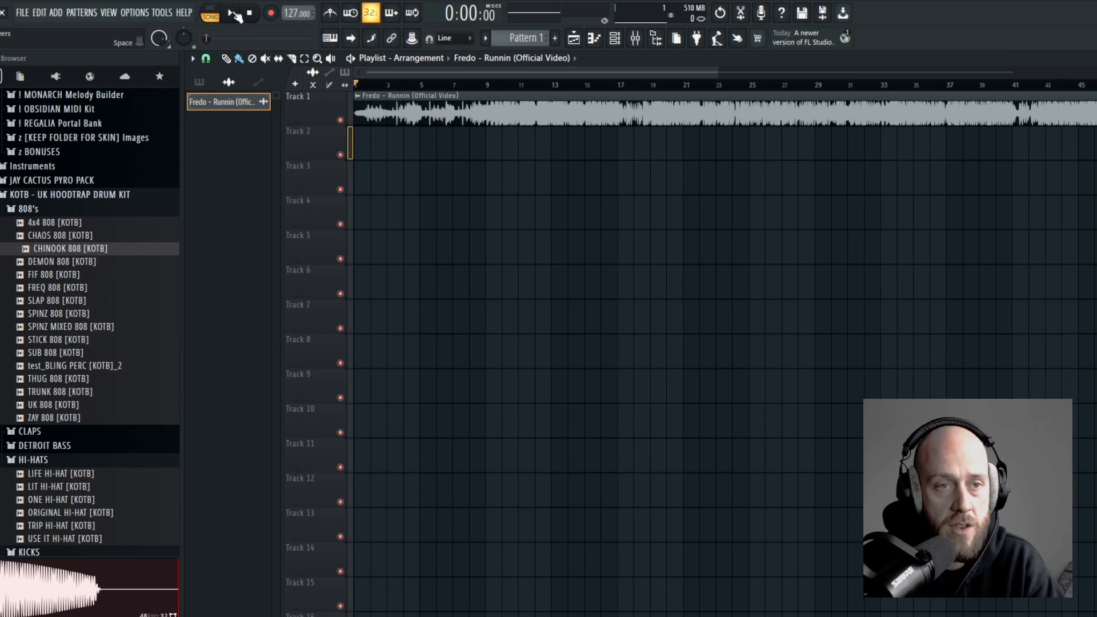
click(235, 13)
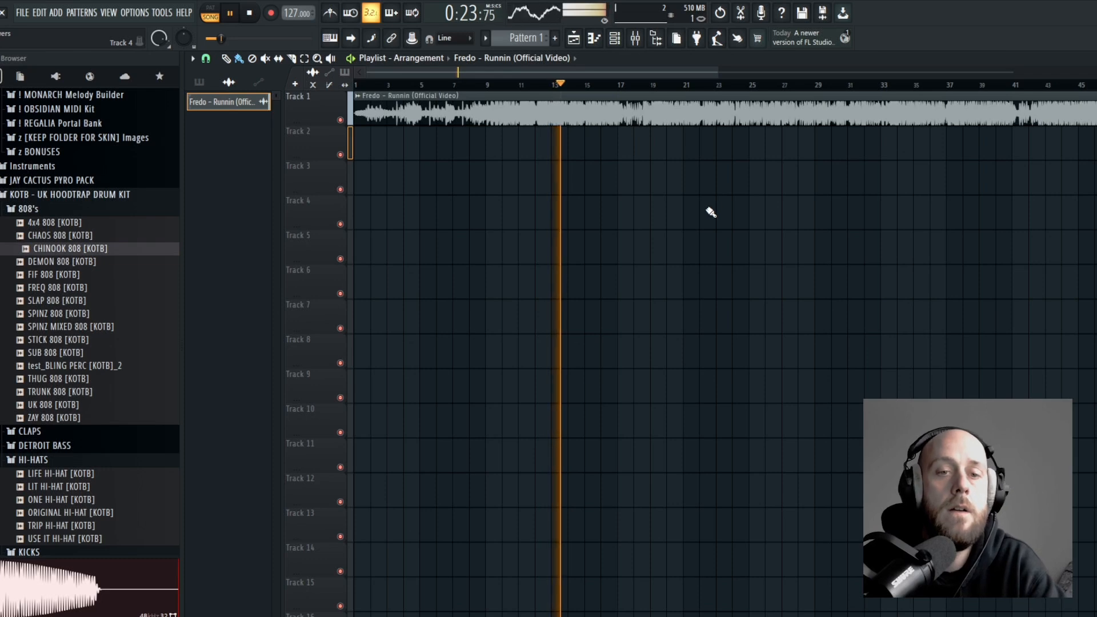
key(space)
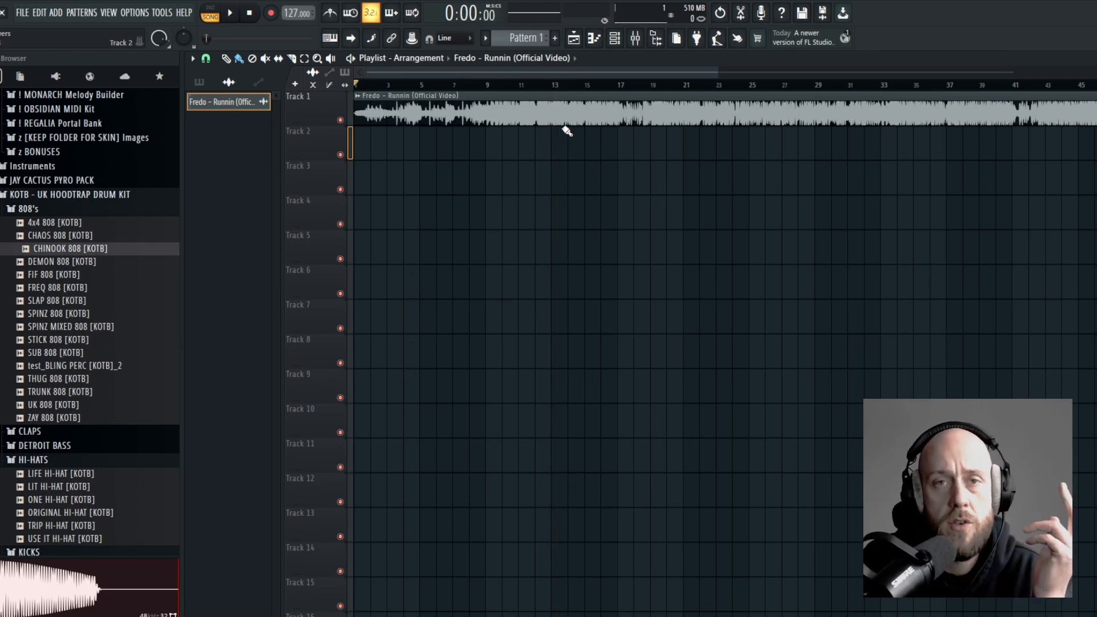
- Bring up the Tempo tapper for the project tempo and close it
right_click(295, 14)
click(410, 22)
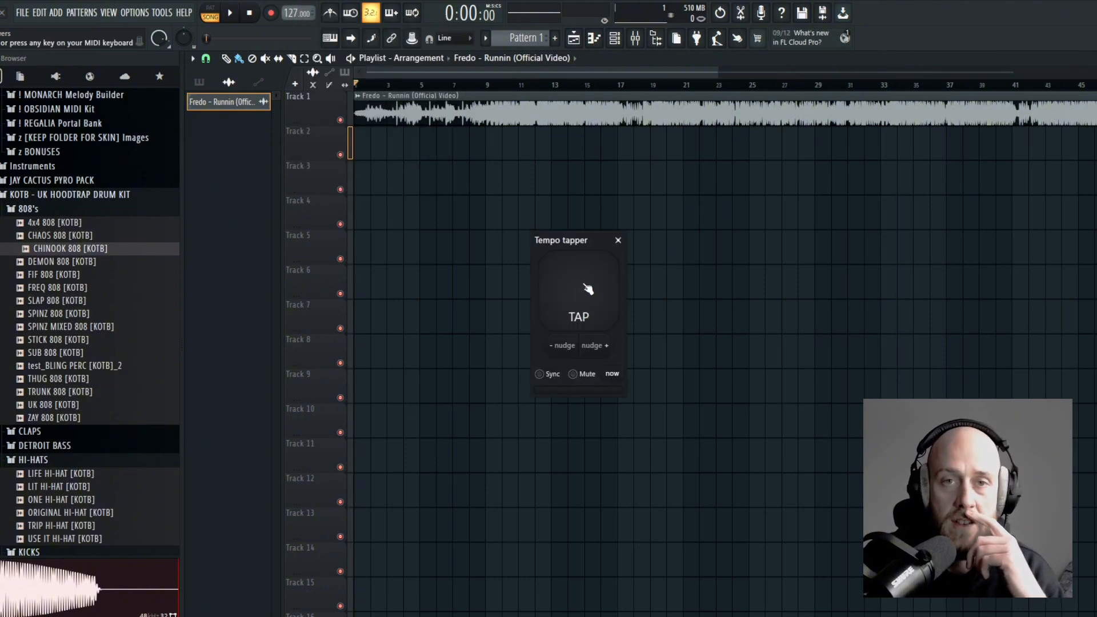
click(618, 240)
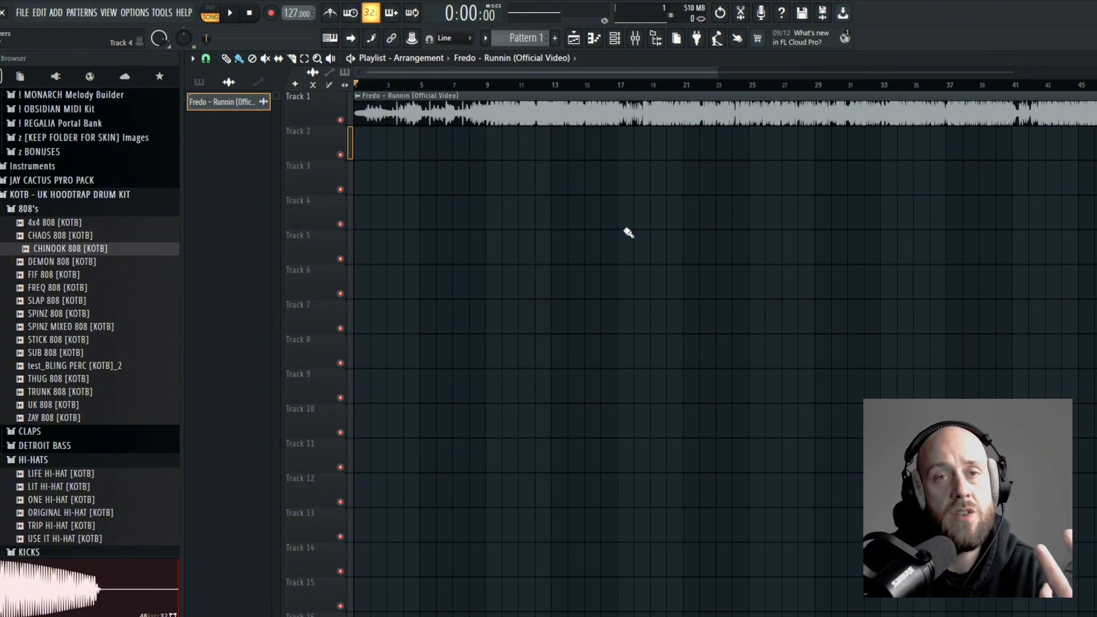
- Extract only the Vocals stem from the Fredo - Runnin clip, muting the source track when done
click(359, 96)
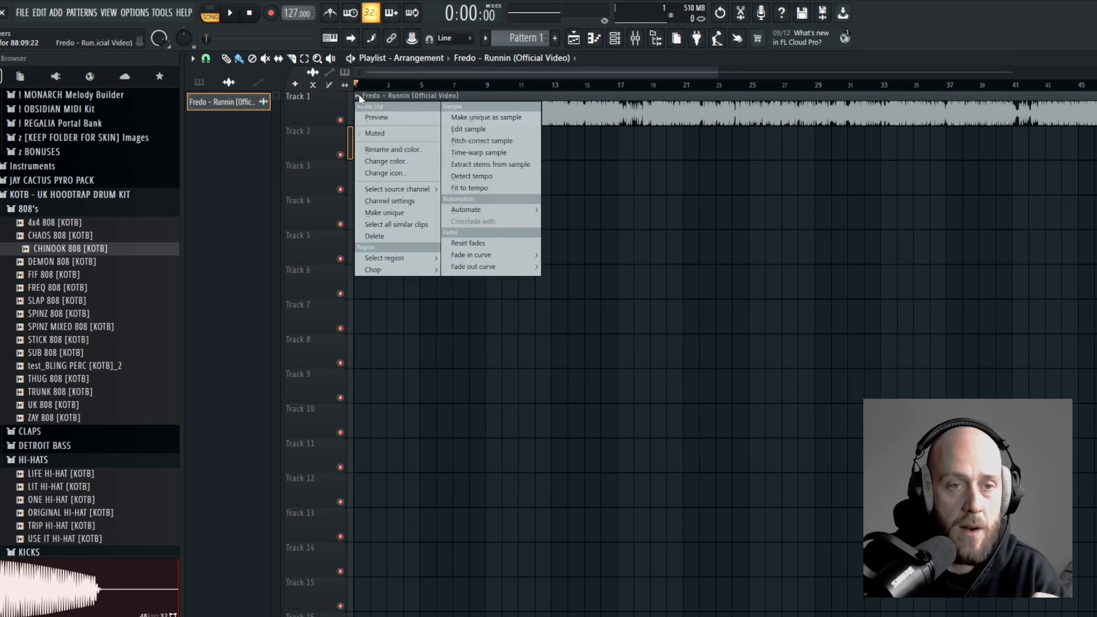
click(499, 166)
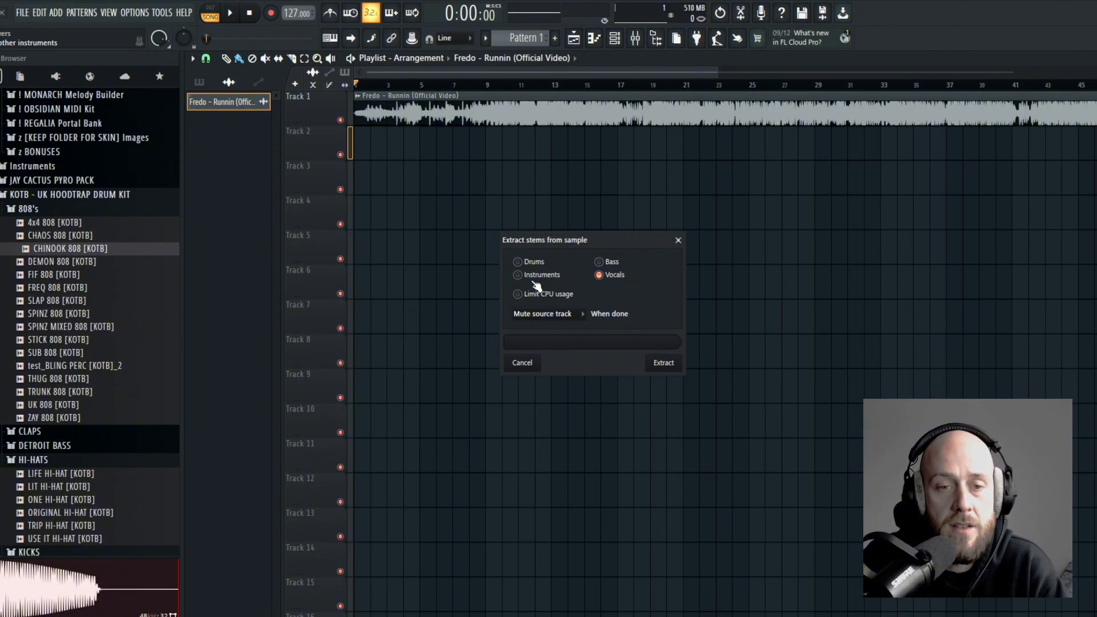
click(666, 363)
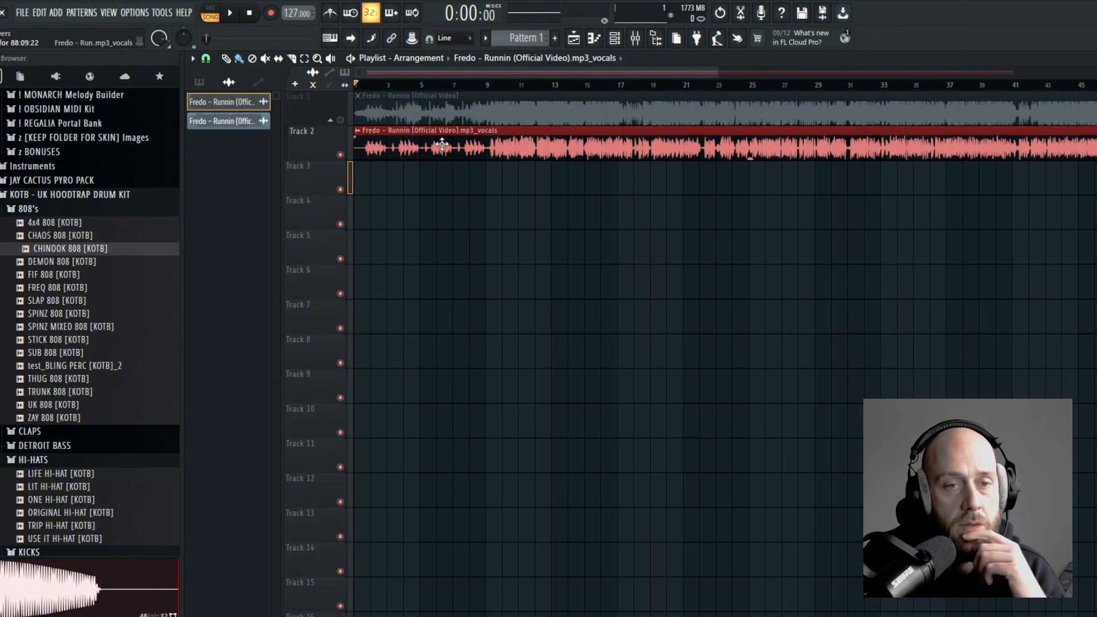
- Set the extracted vocals' time stretching mode to Stretch and route them to mixer track 1
double_click(418, 137)
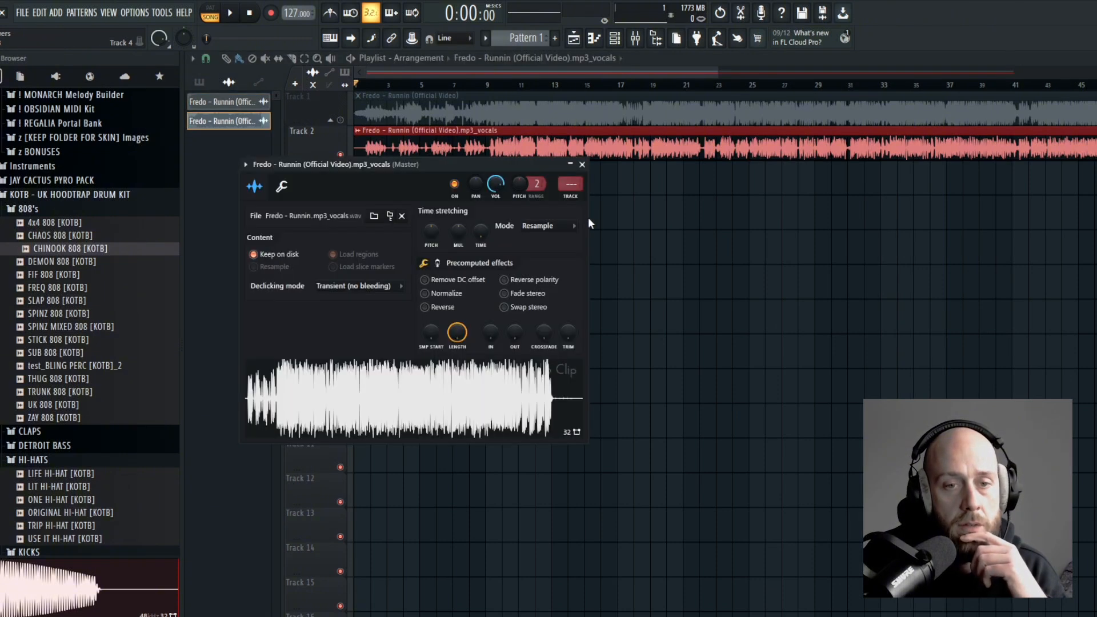
click(543, 226)
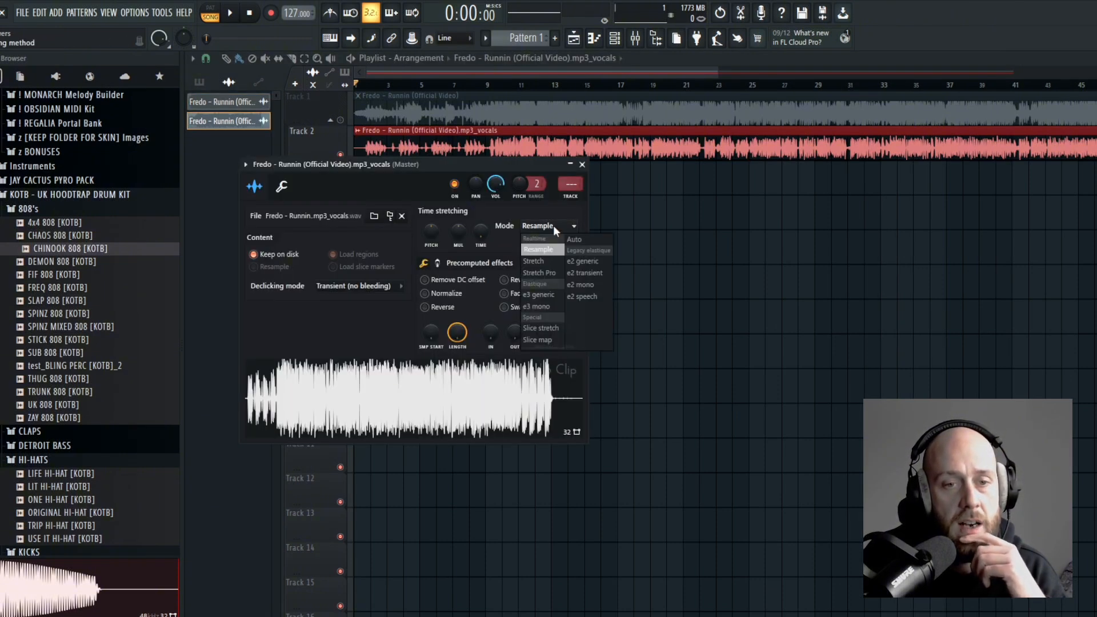
click(549, 261)
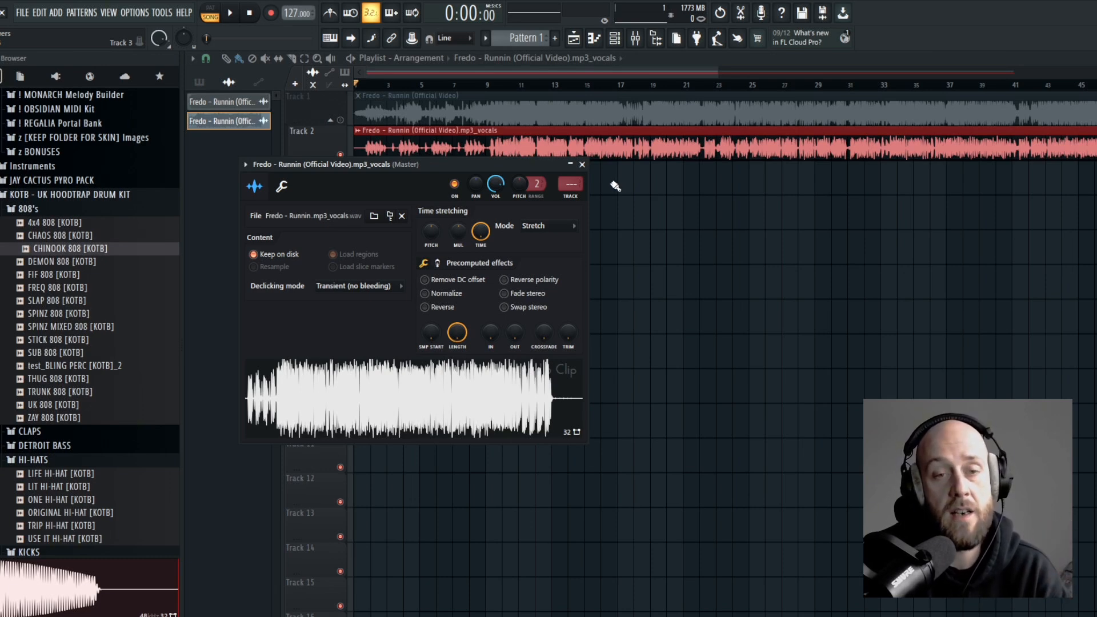
click(570, 196)
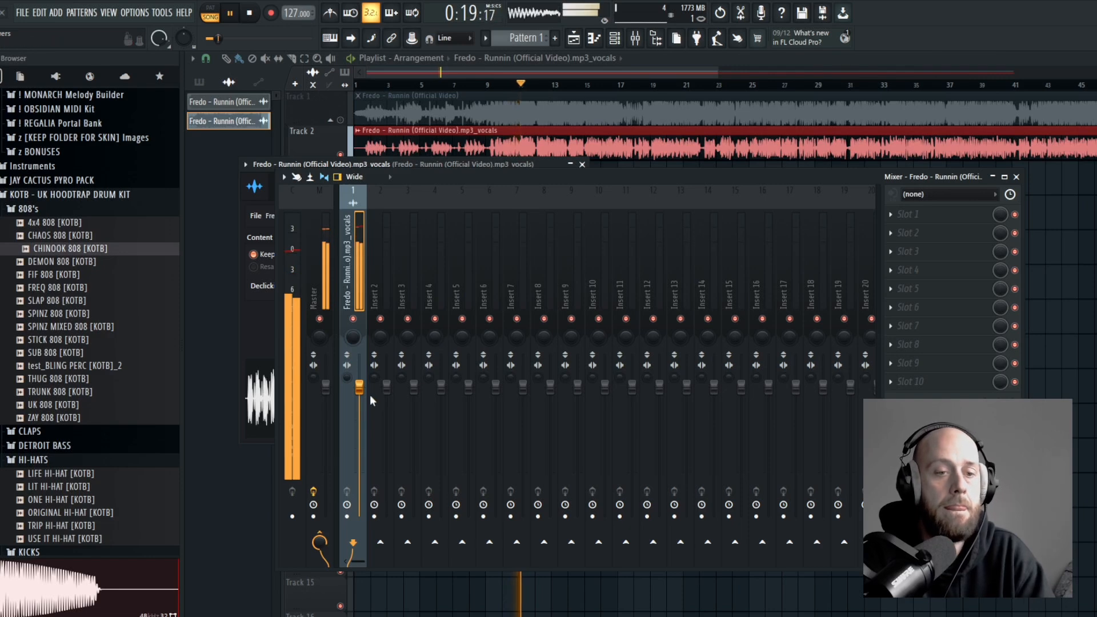
- Lower the vocals' mixer fader to about -6.6 dB while playing them from around bar 9
drag(359, 388, 359, 410)
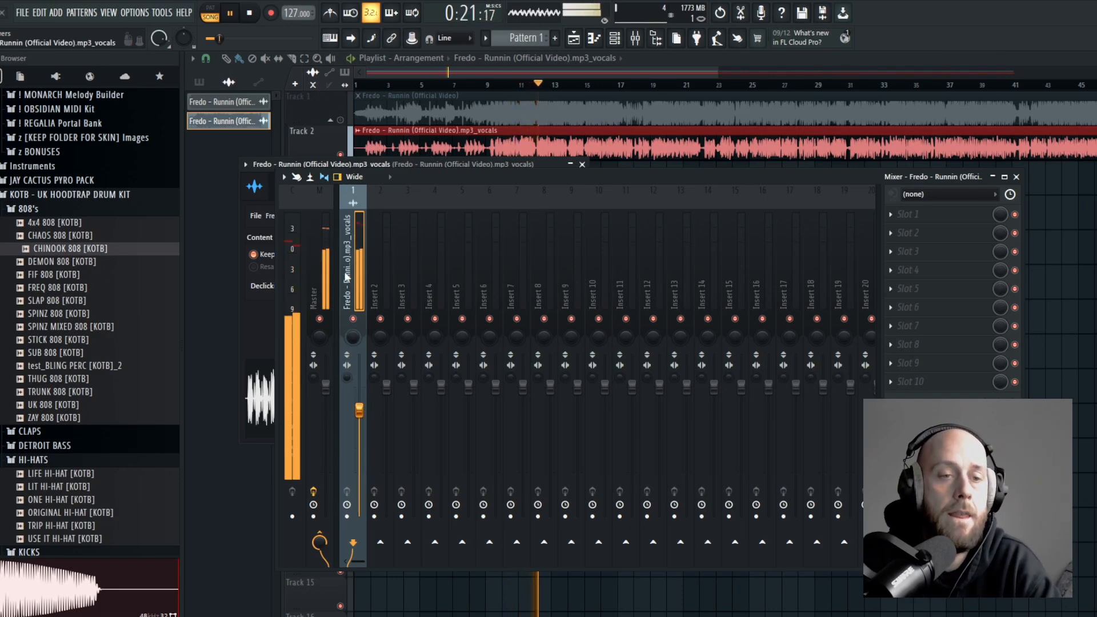
key(space)
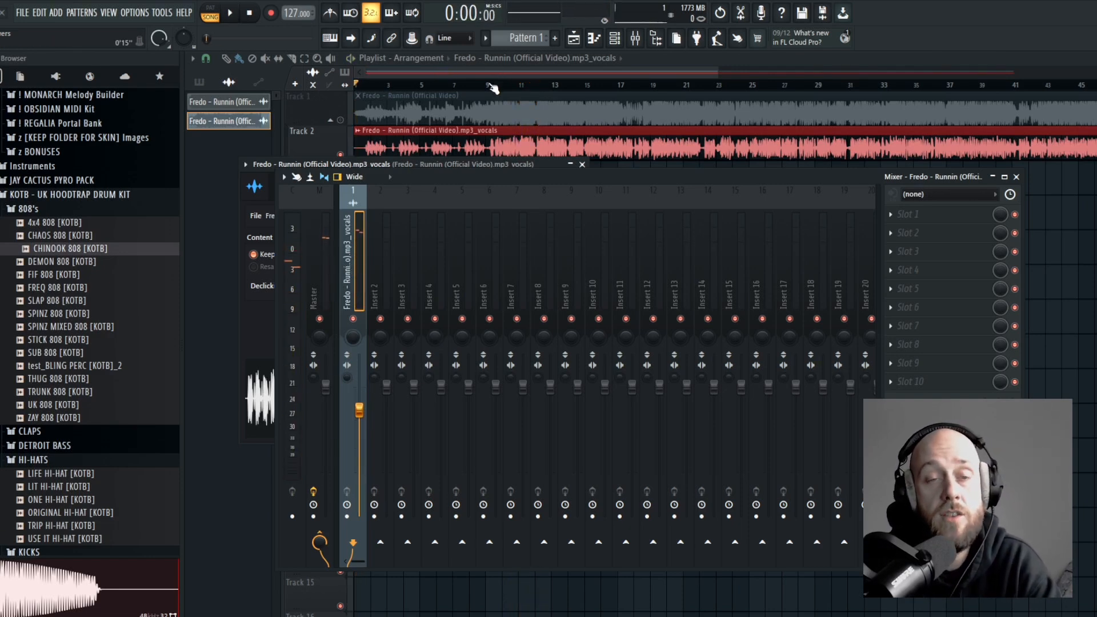
click(488, 85)
key(space)
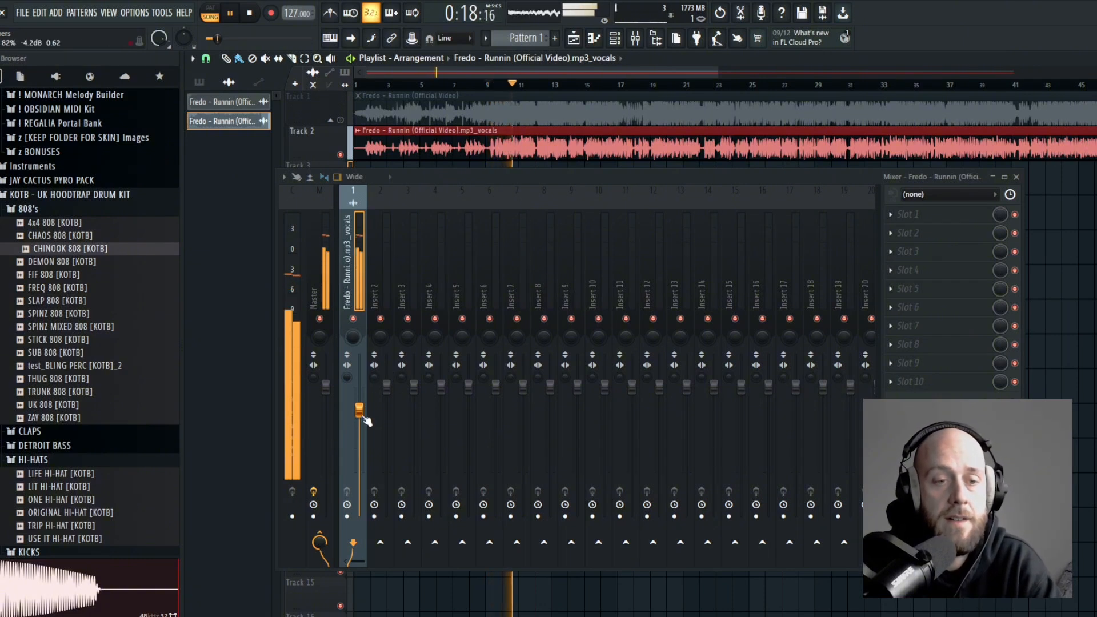
drag(360, 409, 360, 420)
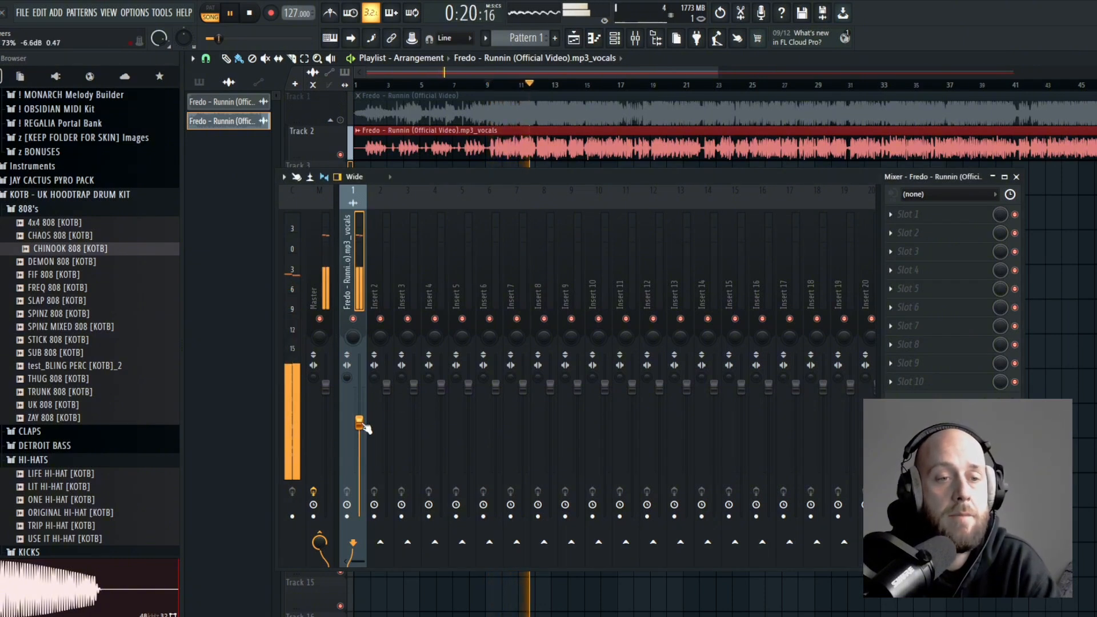
key(space)
- Add Fruity Parametric EQ 2 to slot 2 of the vocals' mixer track and load its "30Hz + 18kHz cut" preset
click(940, 232)
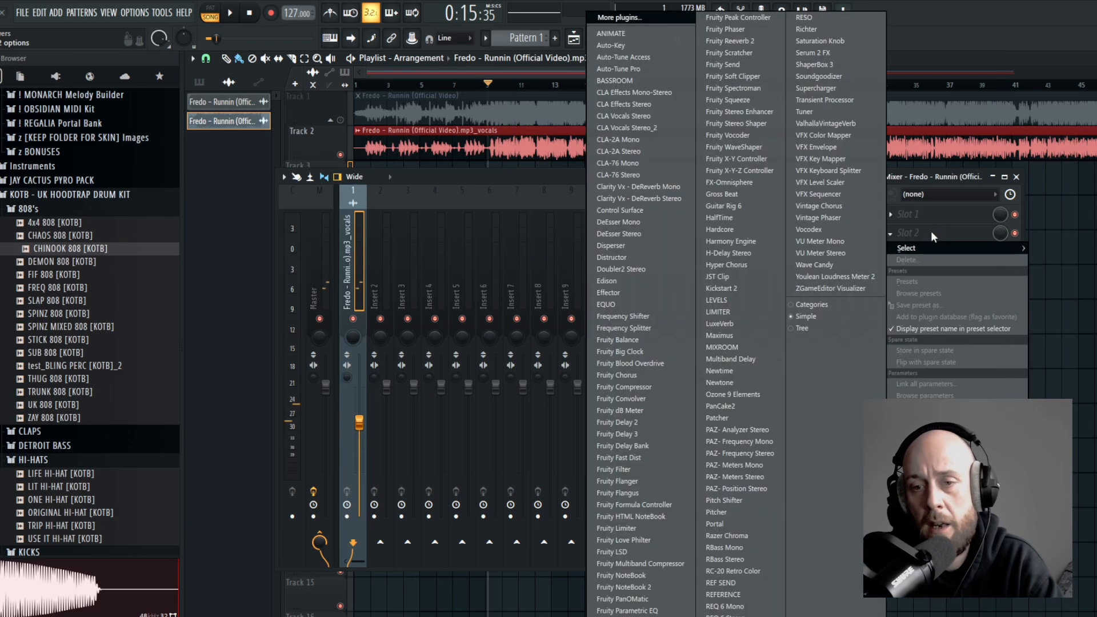
click(634, 616)
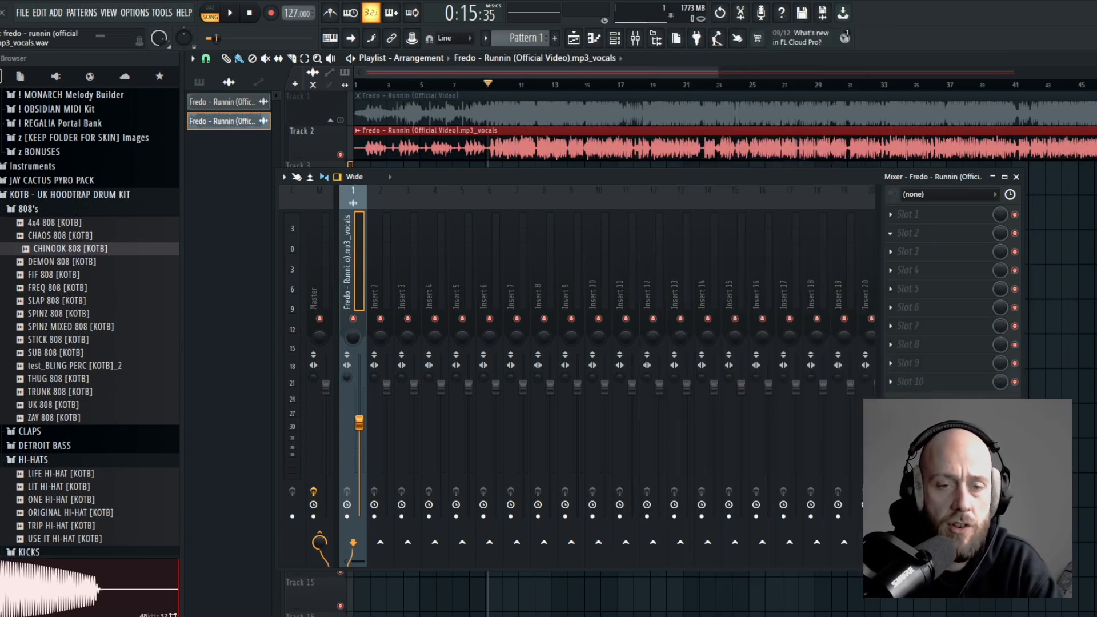
click(1016, 177)
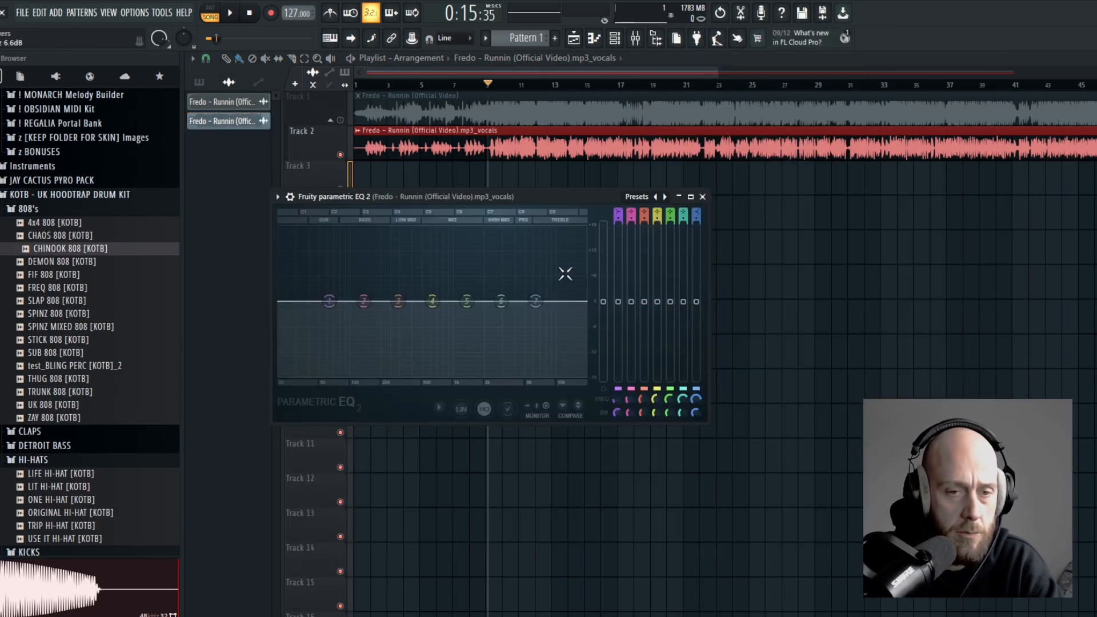
key(space)
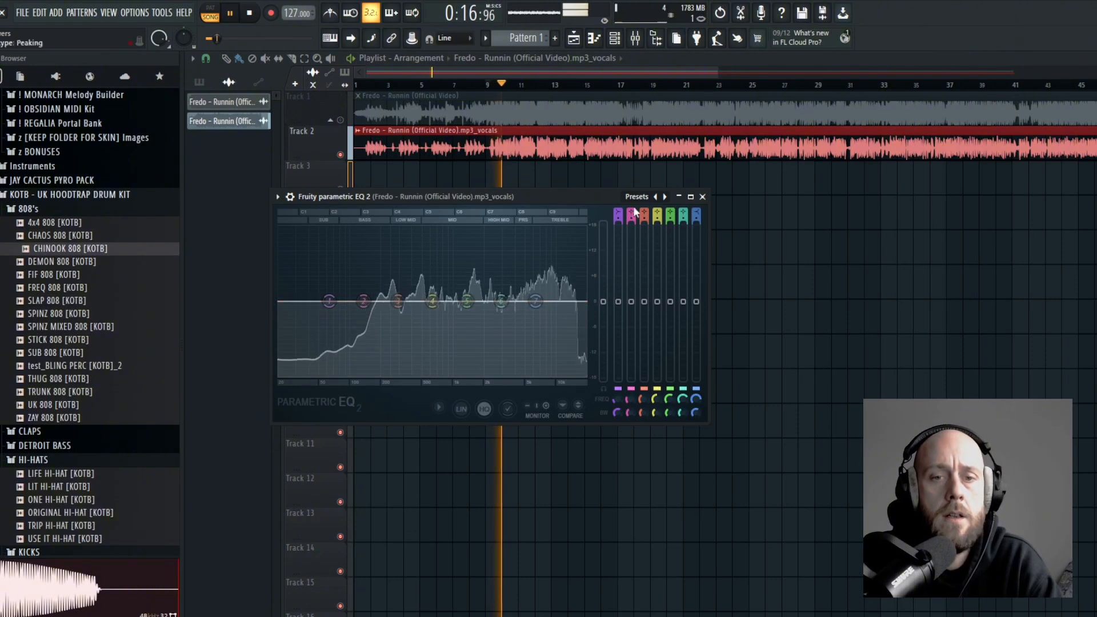
click(664, 197)
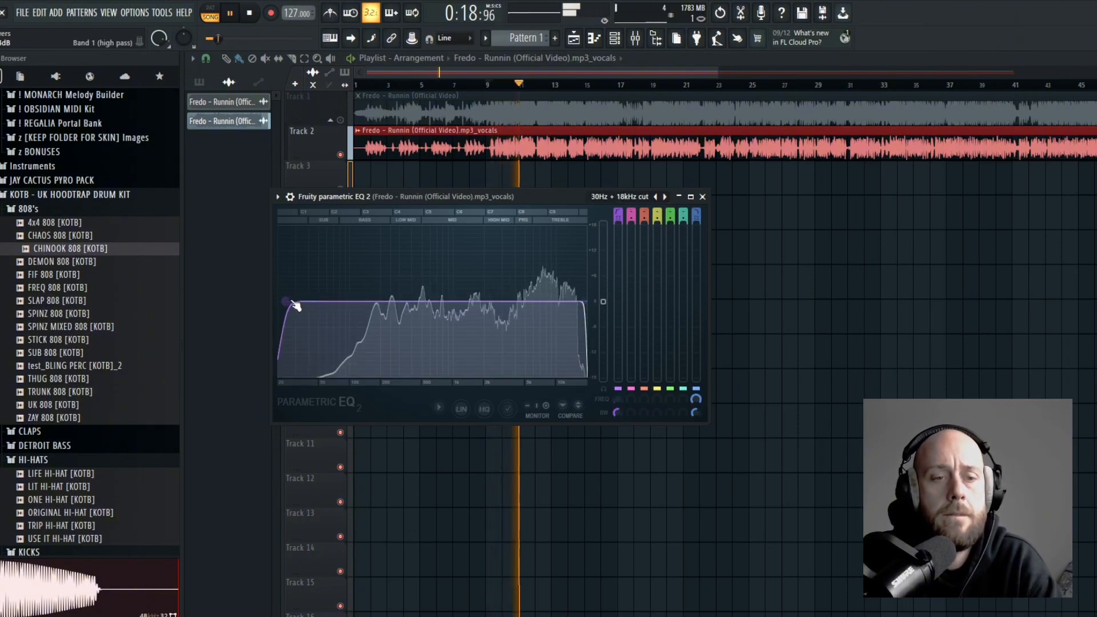
- Raise the EQ's low-cut frequency and slightly lower its high-cut frequency while listening to the vocals, and close the EQ
key(space)
drag(288, 301, 303, 301)
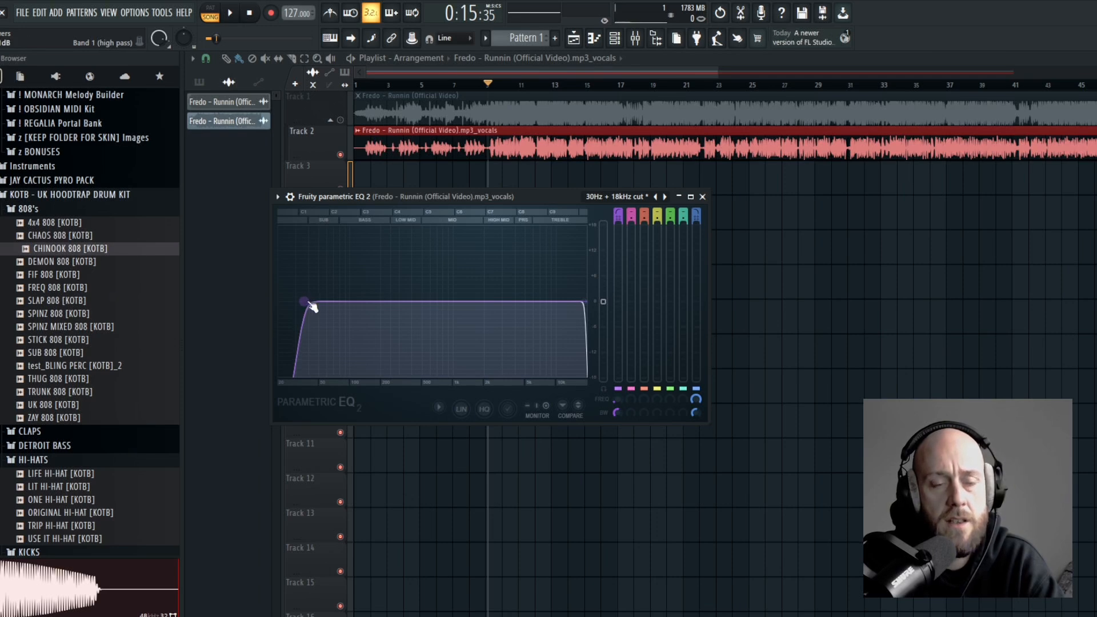
key(space)
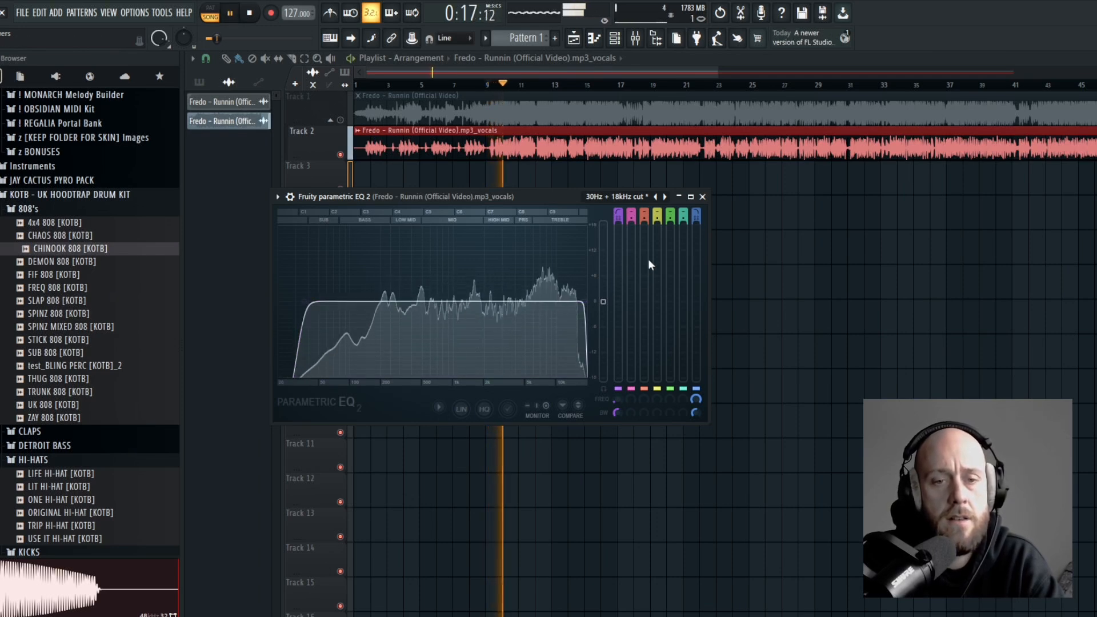
drag(582, 301, 579, 301)
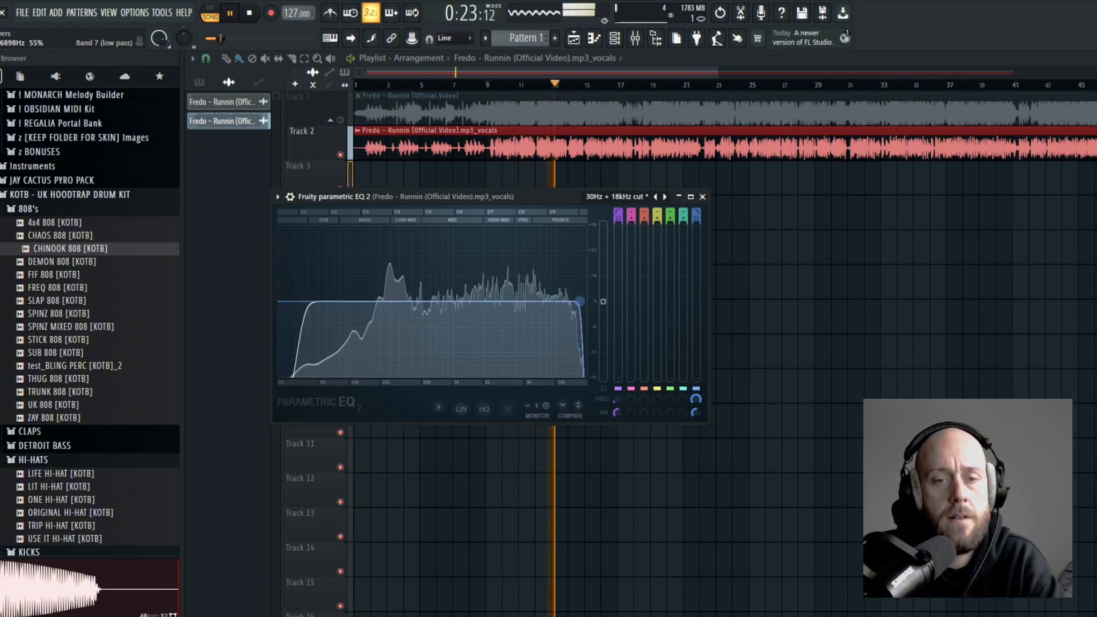
key(space)
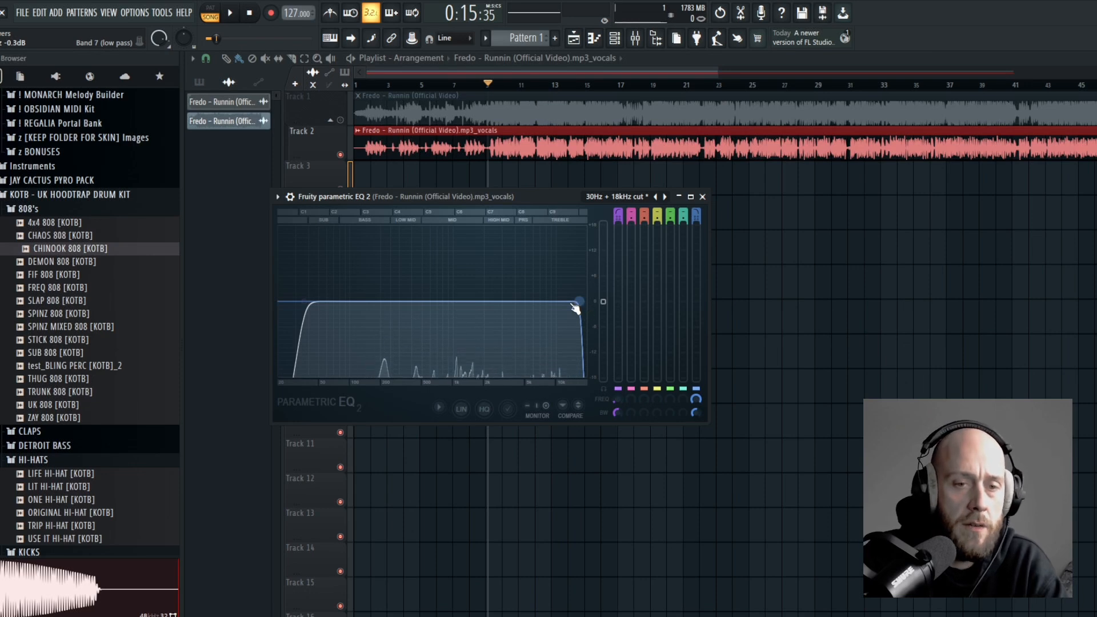
key(Escape)
click(706, 197)
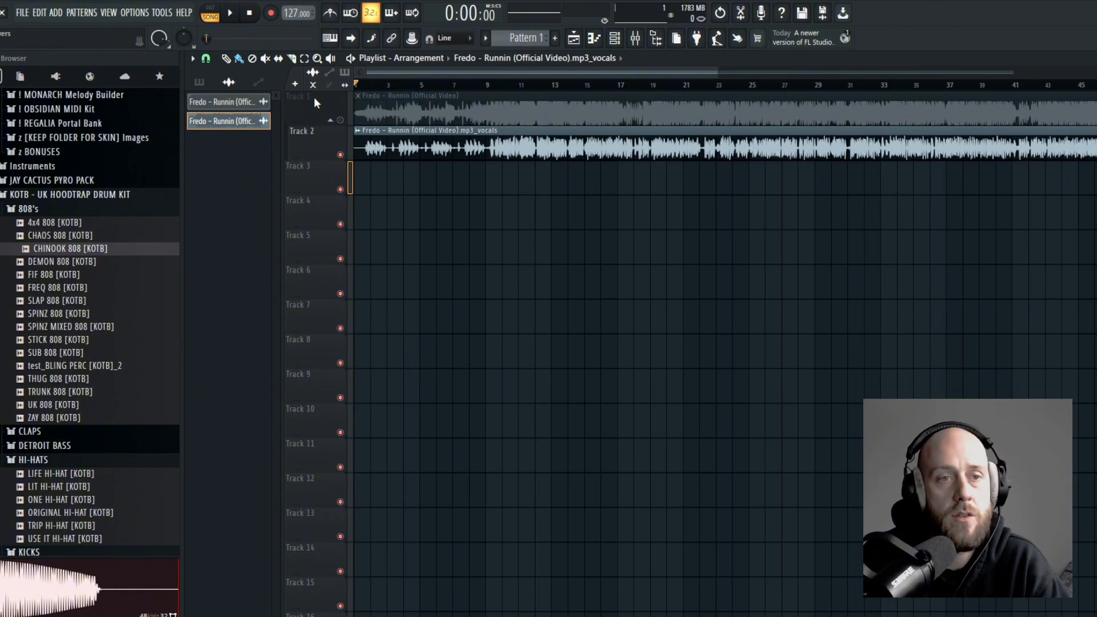
- Turn on the metronome and play the vocals from around bar 9 to check their timing against the beat
click(342, 16)
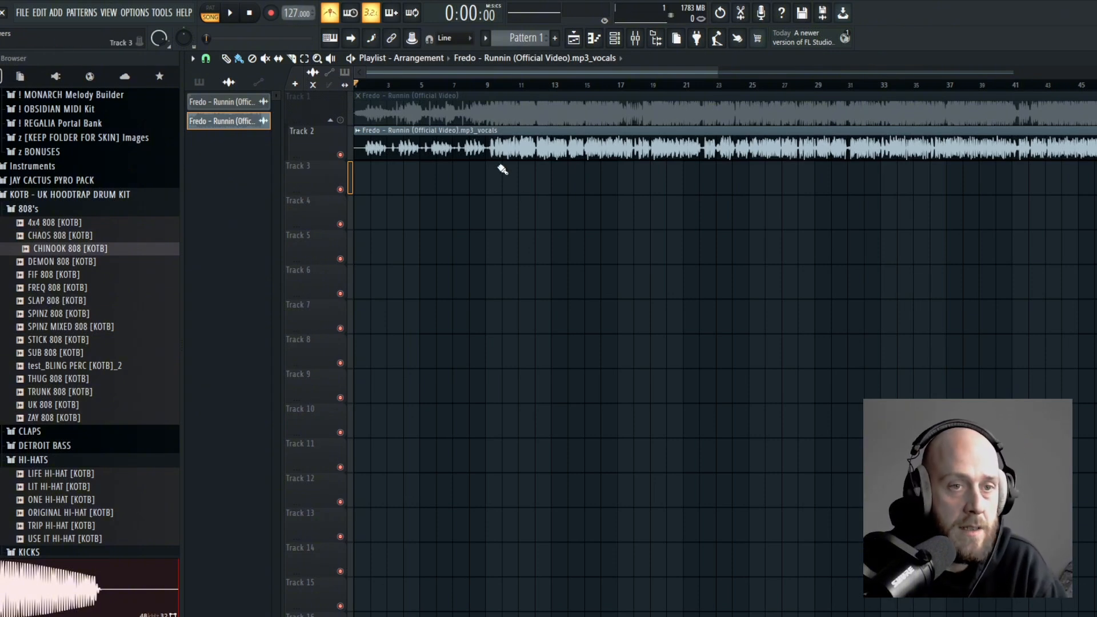
click(491, 85)
key(space)
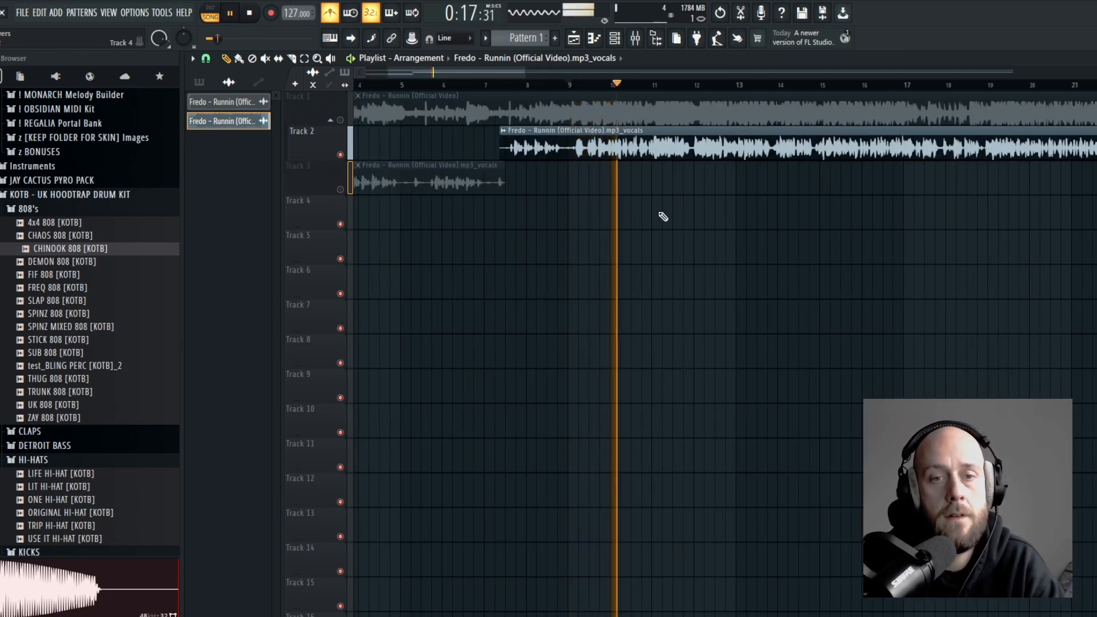
scroll(588, 200, up, 4)
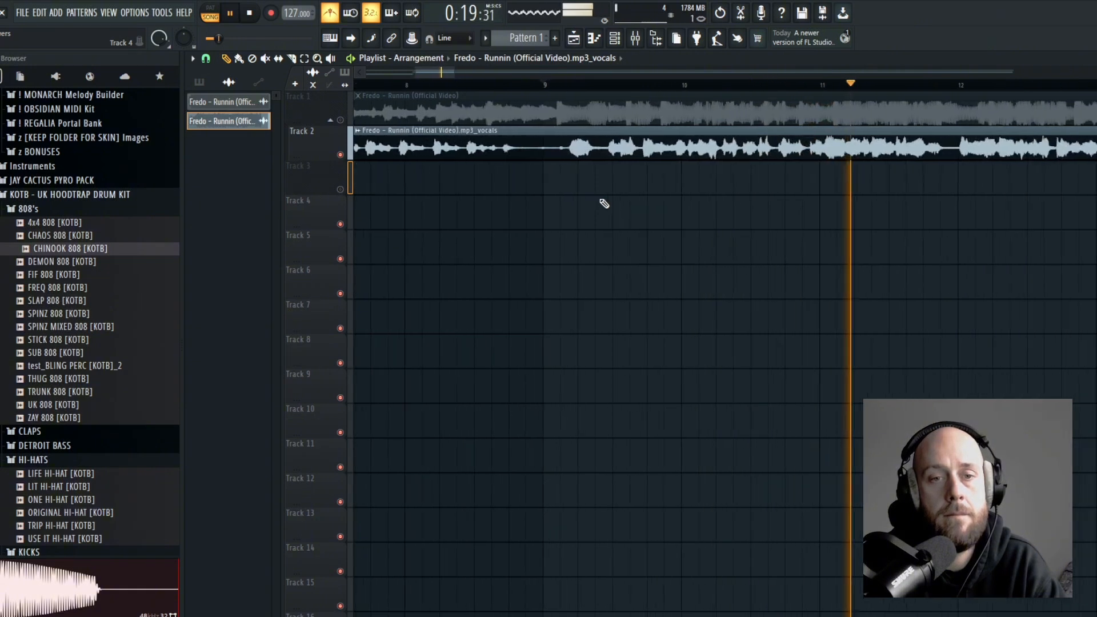
scroll(519, 172, down, 1)
key(space)
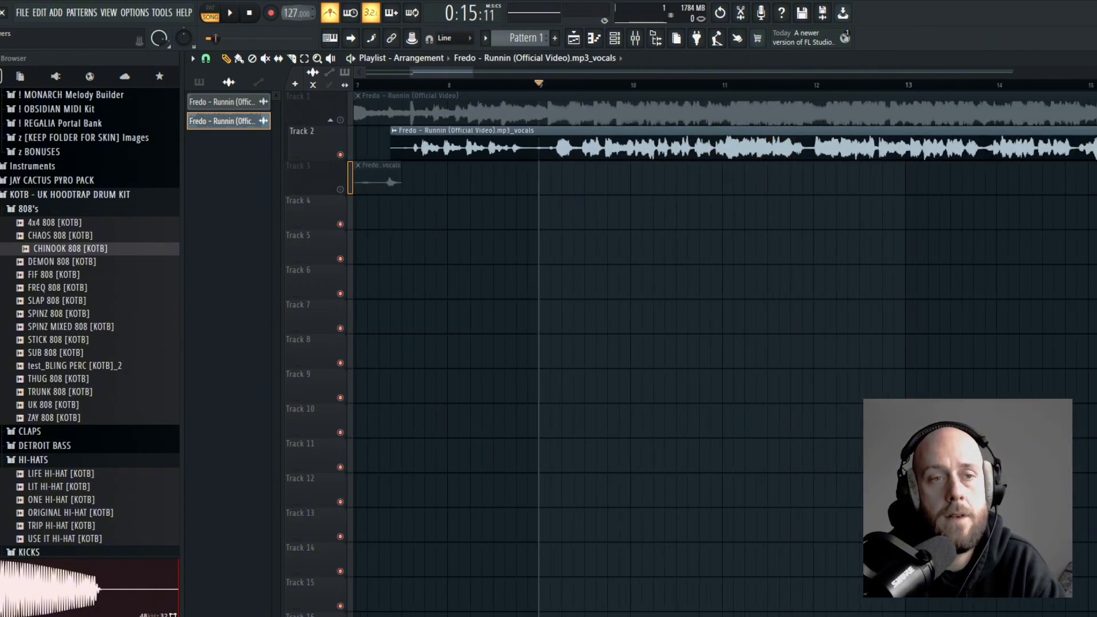
- Set the project tempo to 126 BPM and fit the vocals clip to tempo with an entered value of 126 BPM
drag(293, 13, 293, 17)
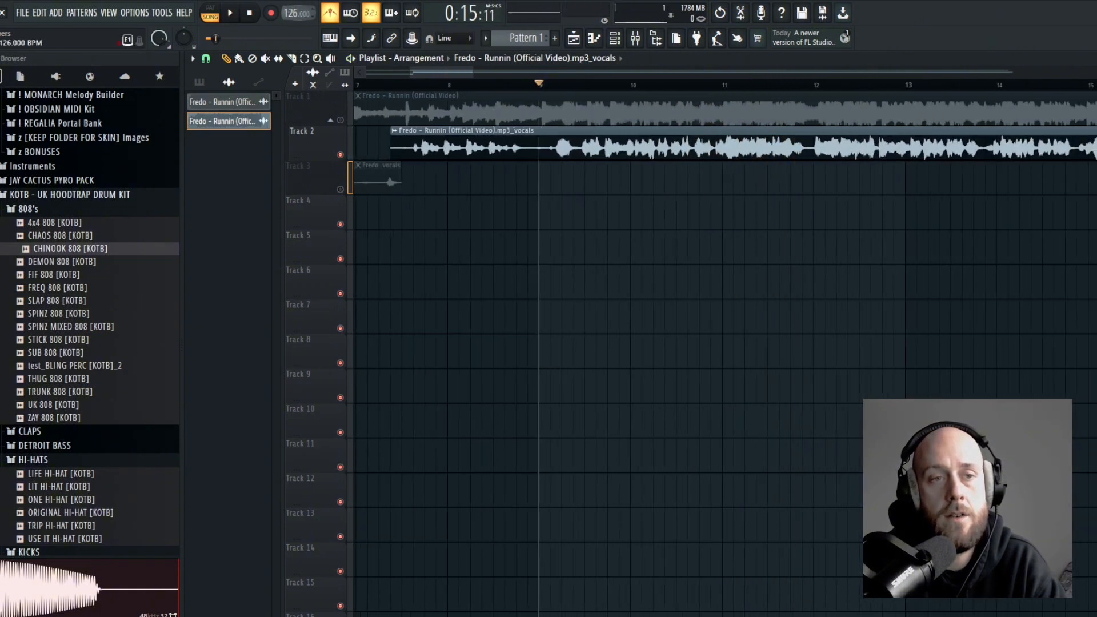
double_click(563, 143)
click(395, 131)
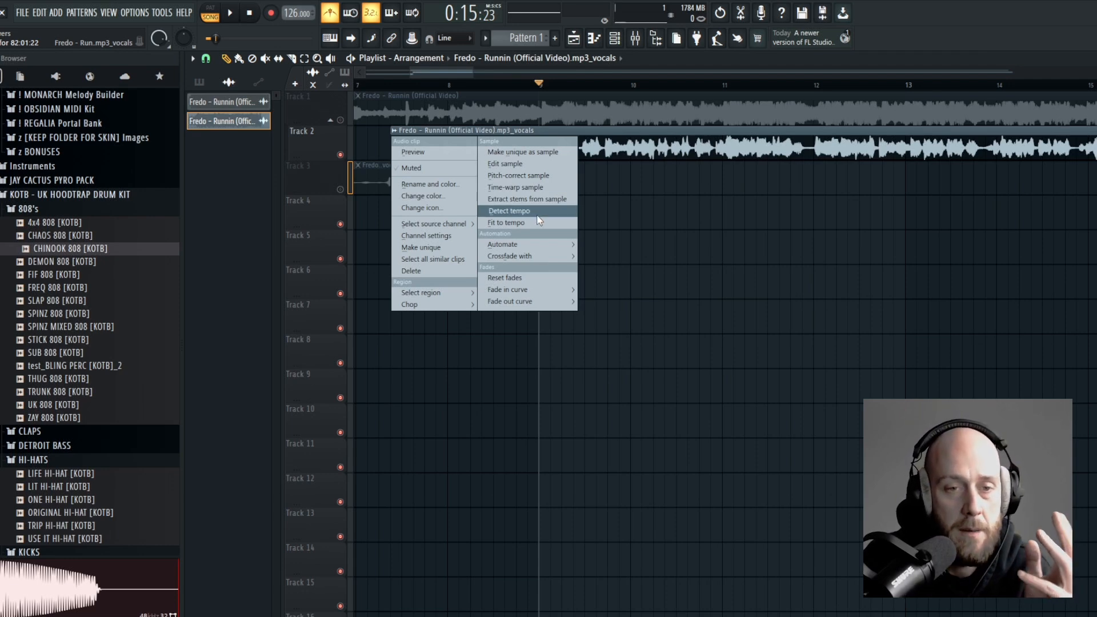
click(675, 231)
click(394, 134)
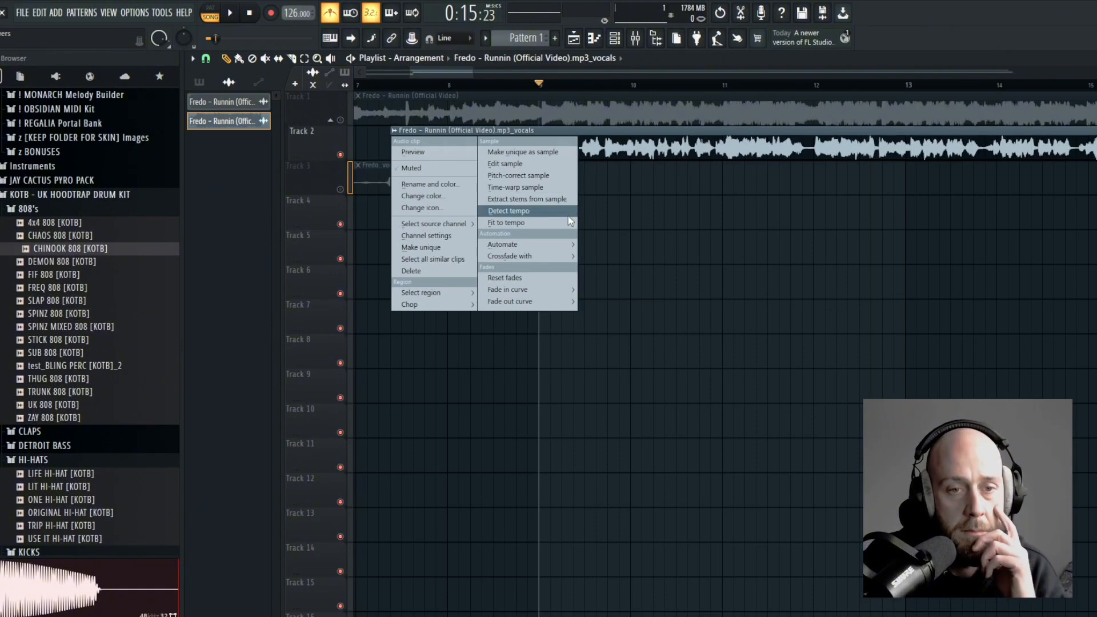
click(543, 223)
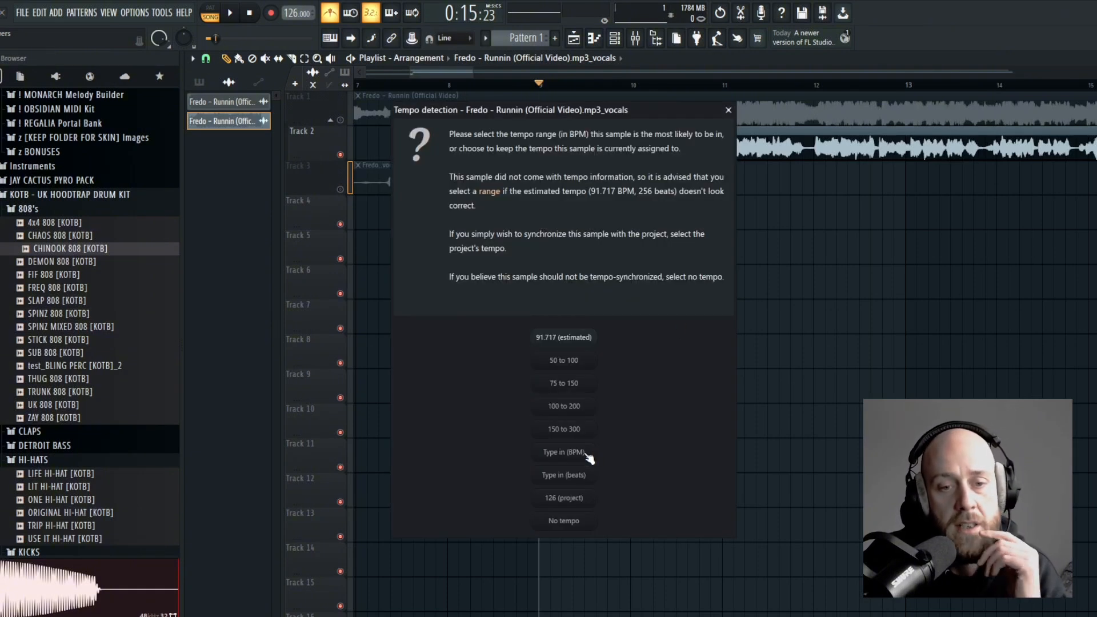
click(563, 452)
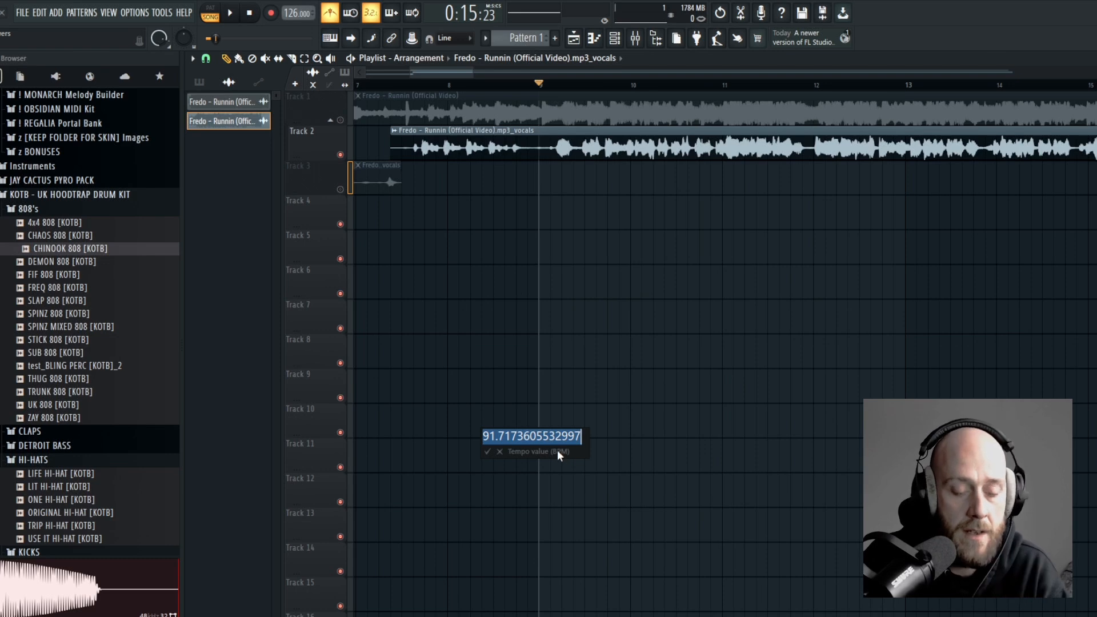
text(1)
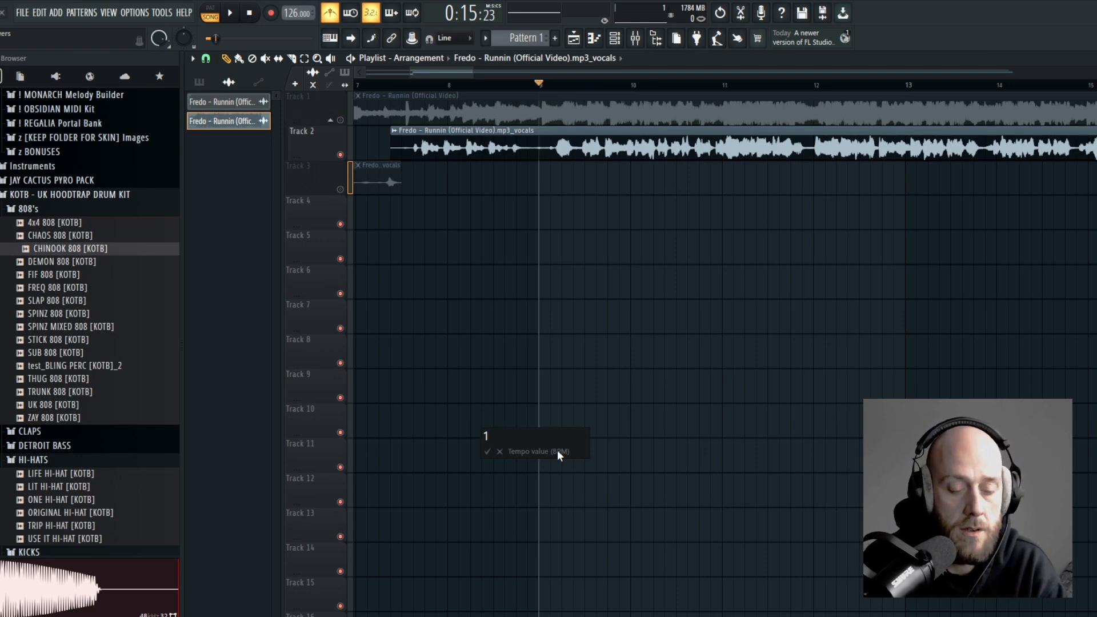
text(26)
key(Return)
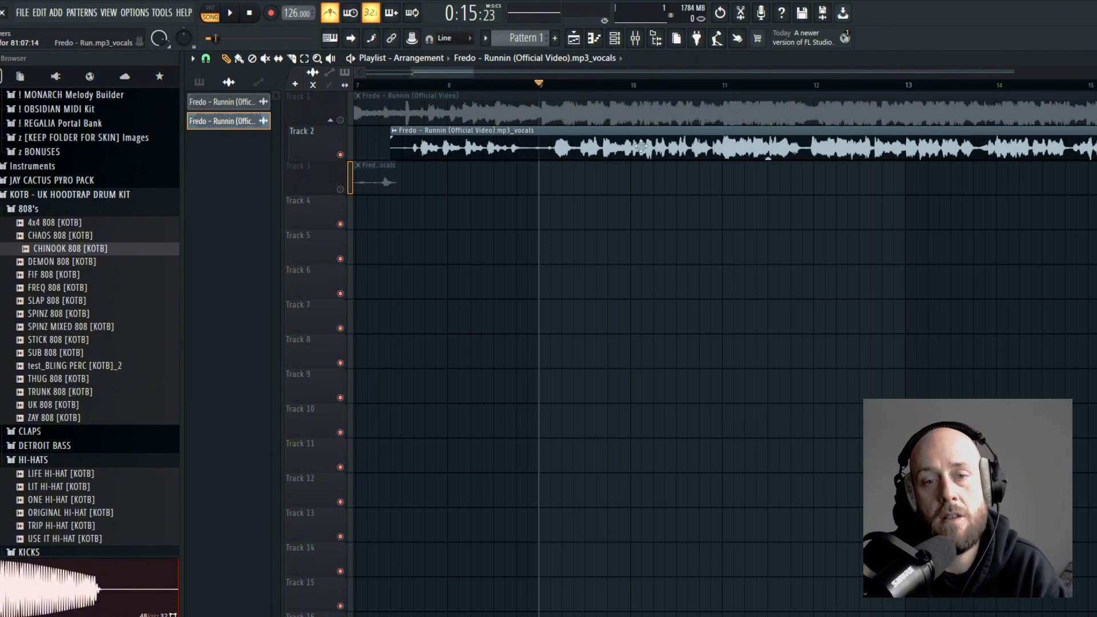
- After playing the vocals against the metronome, select bars 9 to 17 in the playlist and set the project tempo to 134 BPM
key(space)
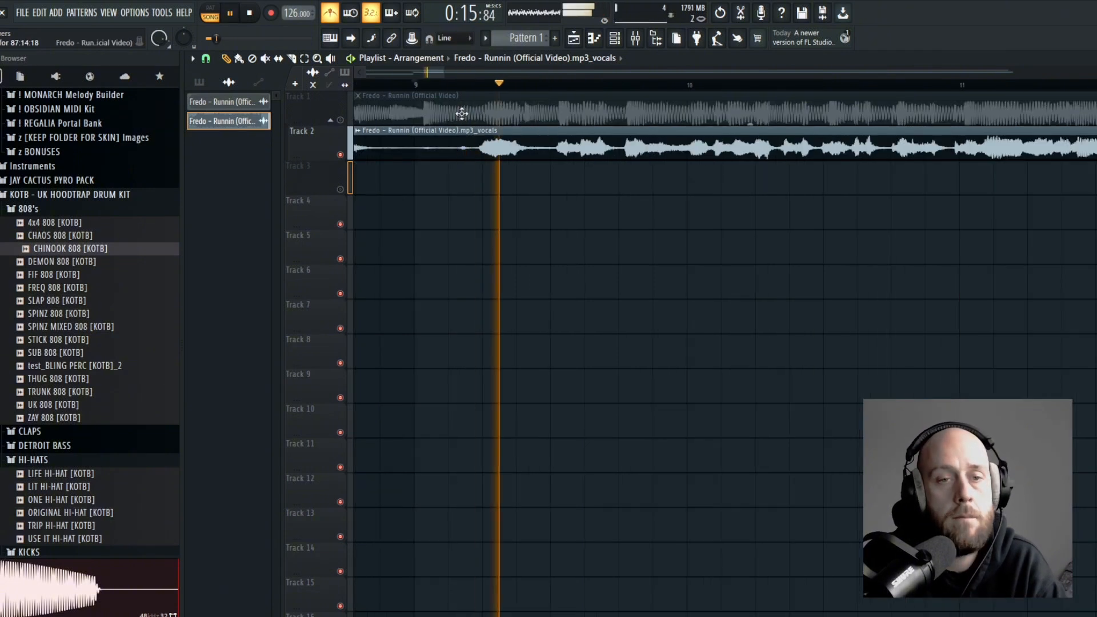
scroll(576, 247, down, 5)
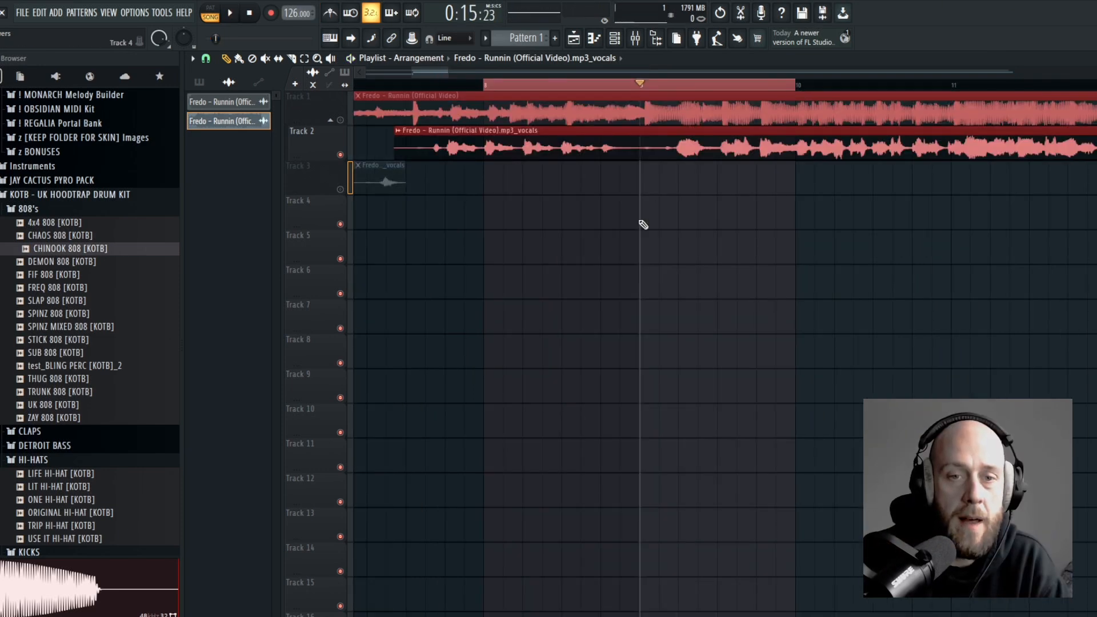
scroll(656, 225, down, 3)
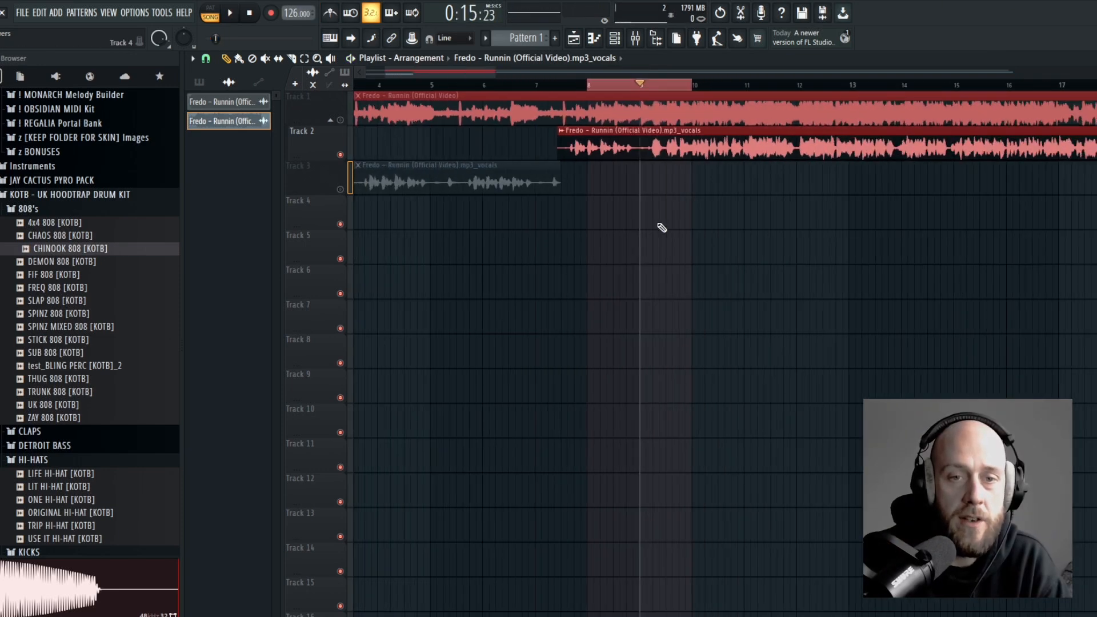
scroll(656, 212, down, 4)
drag(580, 95, 598, 89)
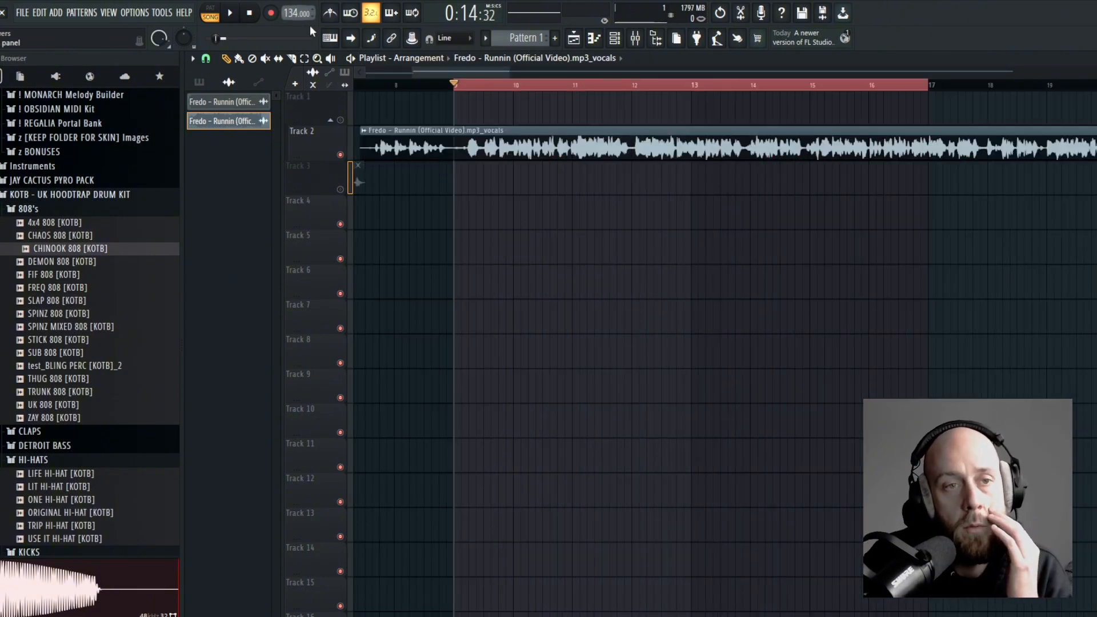
- Open the vocals clip's channel settings to check the time-stretching mode, and close them
double_click(527, 138)
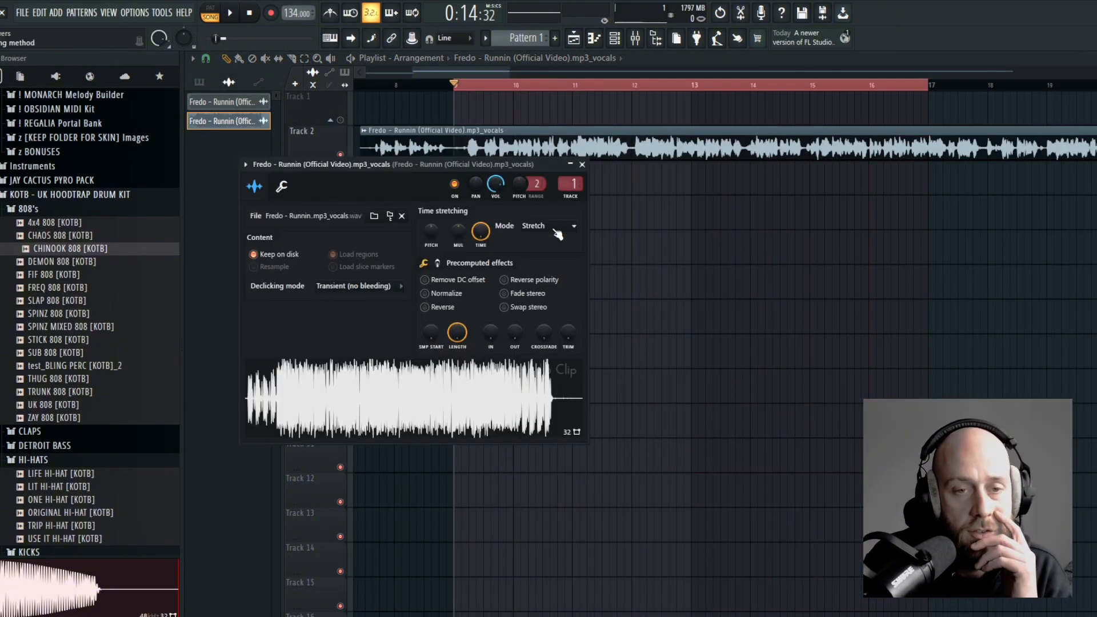
click(582, 165)
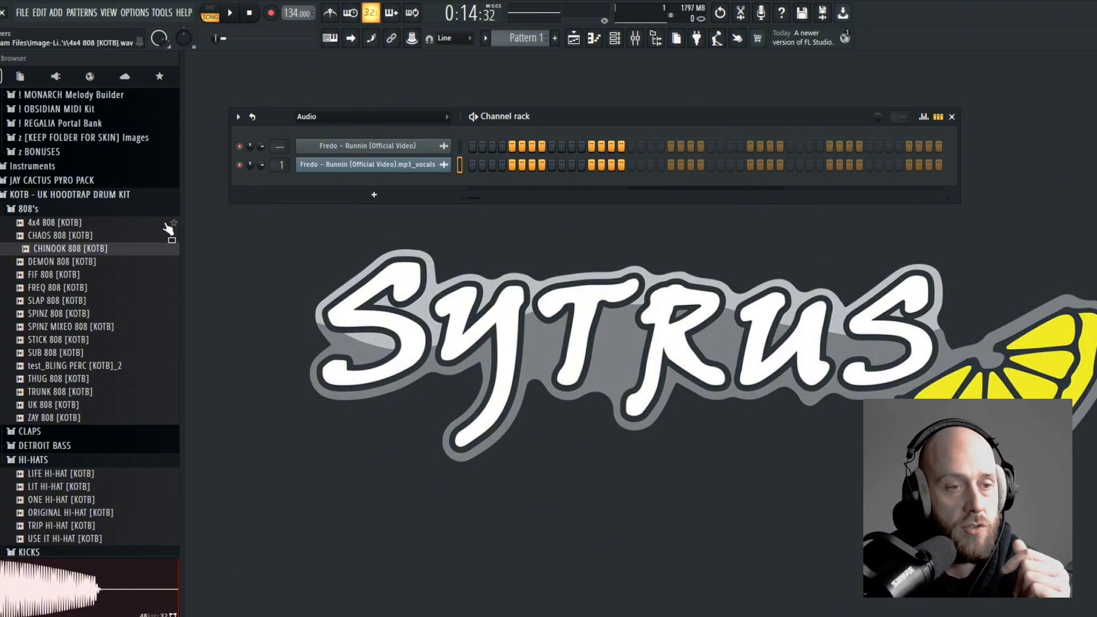
scroll(123, 268, up, 6)
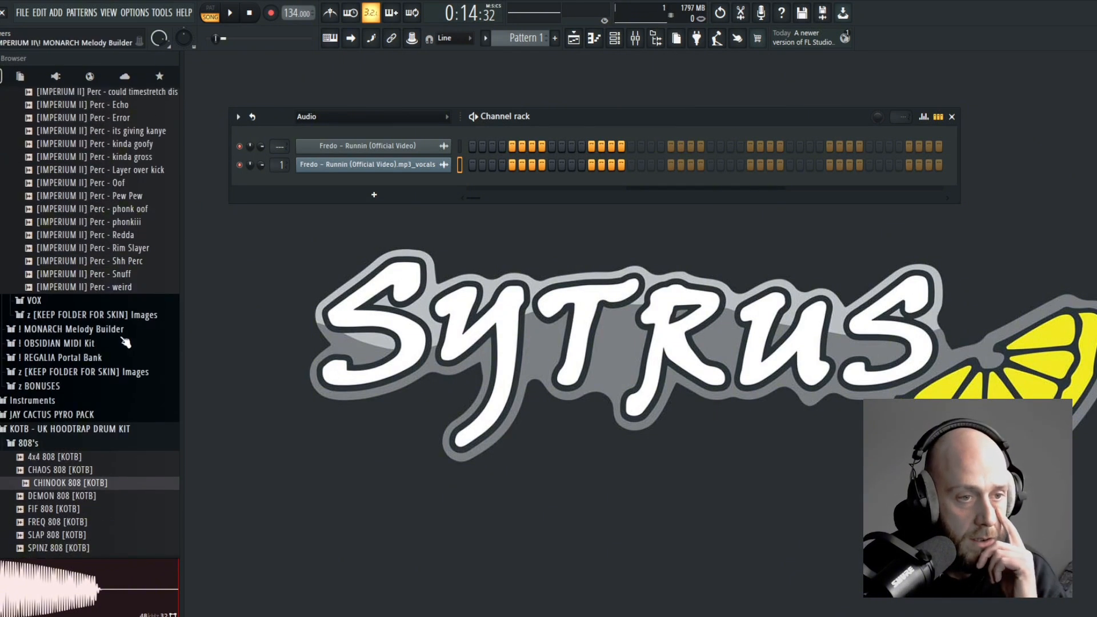
scroll(120, 331, up, 10)
scroll(116, 328, up, 6)
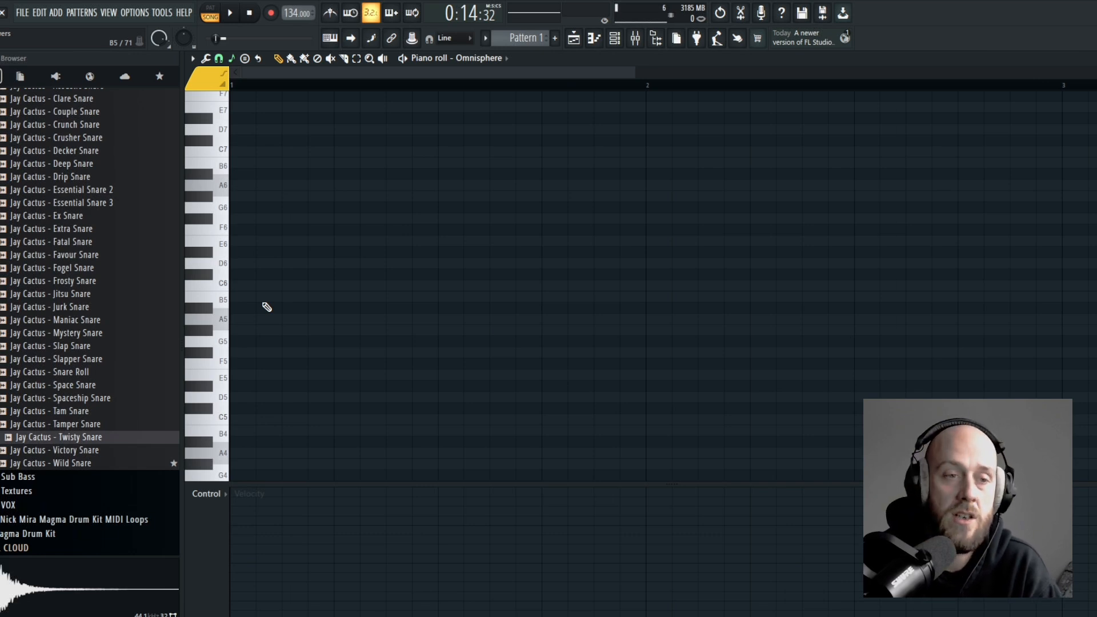
- Set the piano roll's scale highlighting to root note C and Minor Natural (Aeolian)
click(232, 59)
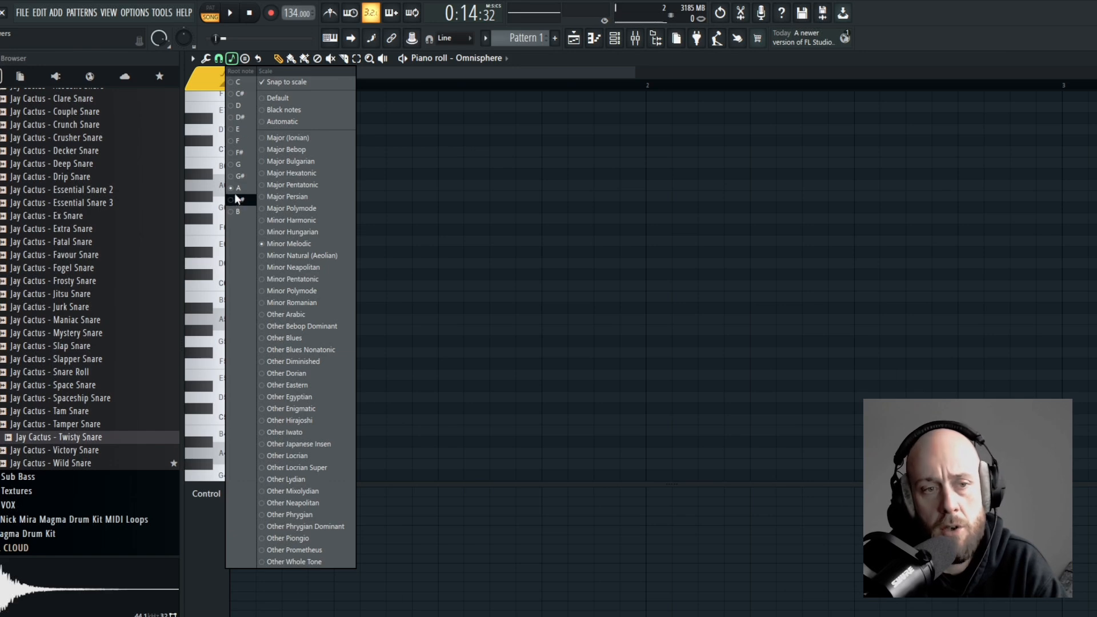
click(249, 84)
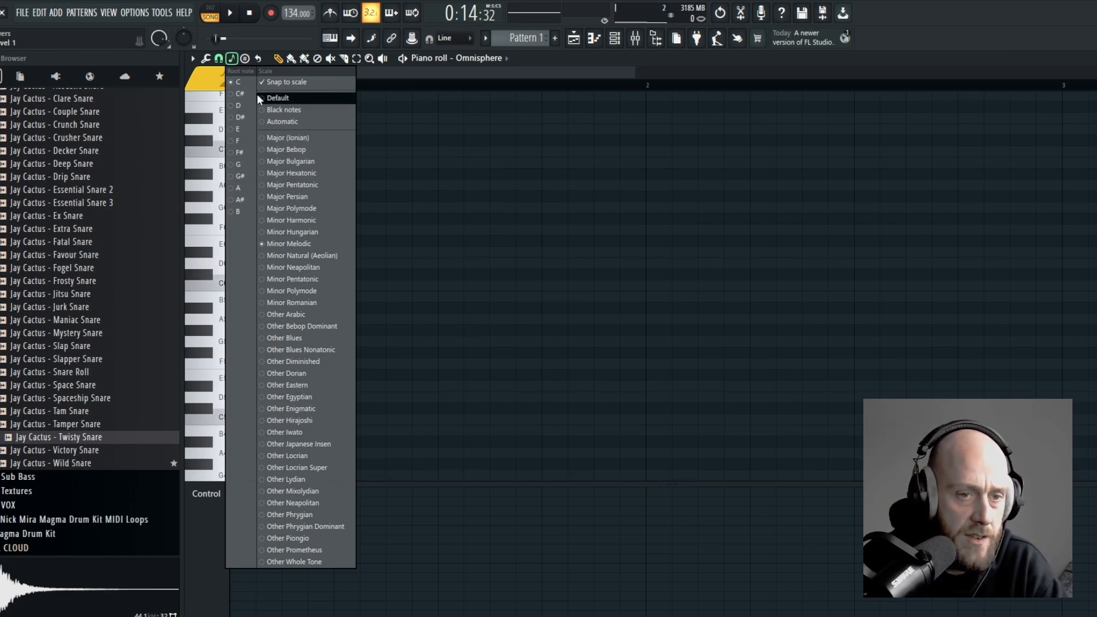
click(331, 259)
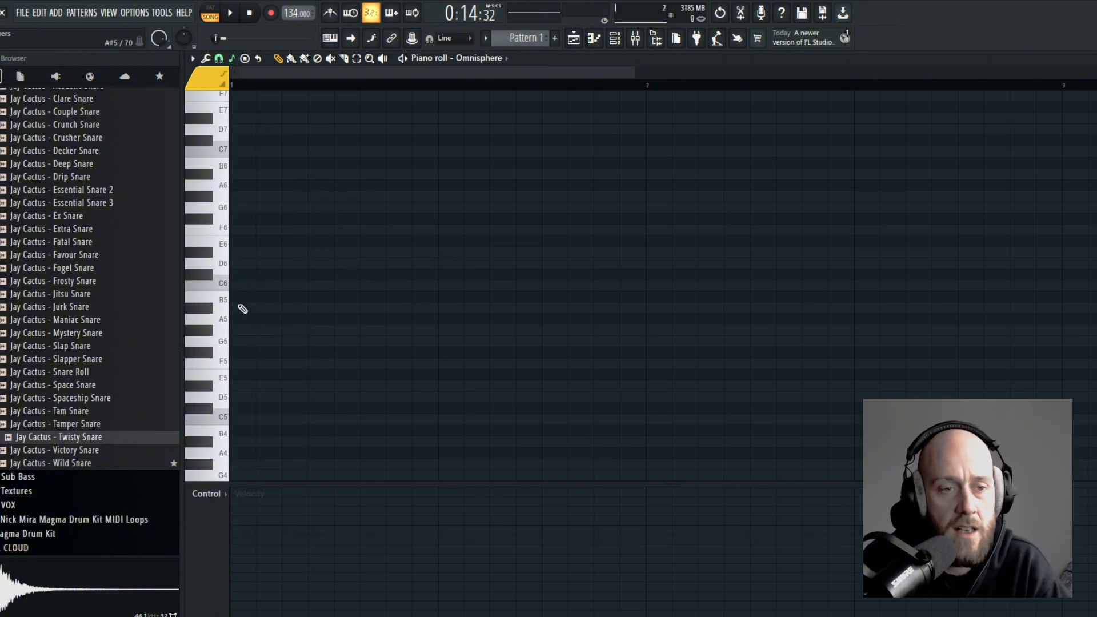
click(234, 283)
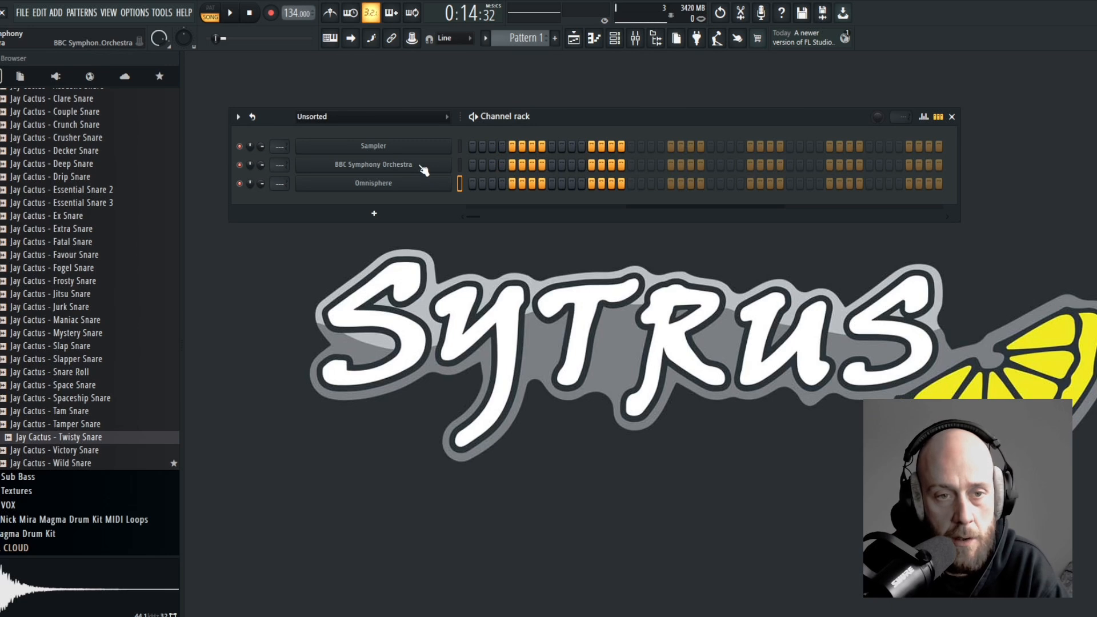
- Open the BBC Symphony Orchestra piano roll and draw one-bar note pairs: C5 with D#5 in bar 1 and C5 with D5 in bar 2
right_click(451, 161)
click(467, 166)
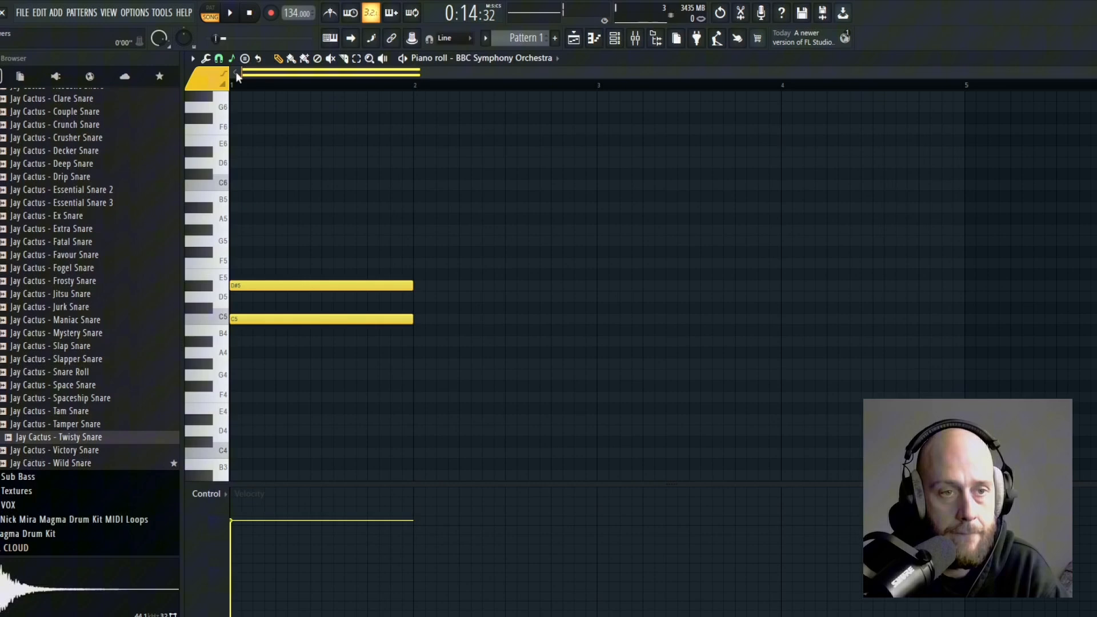
key(space)
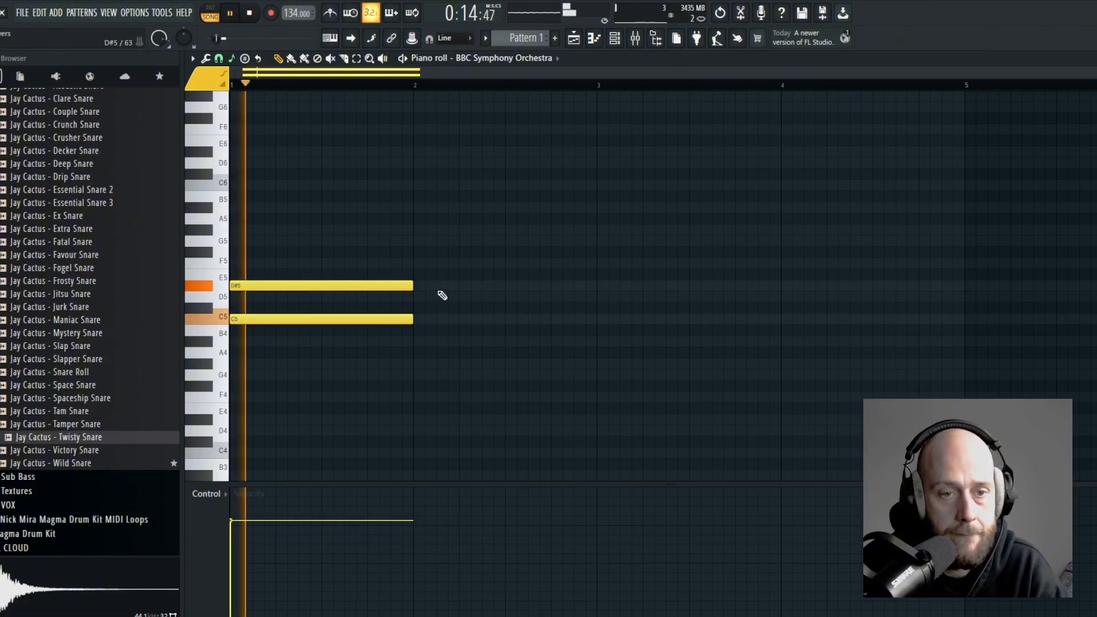
click(441, 297)
click(421, 320)
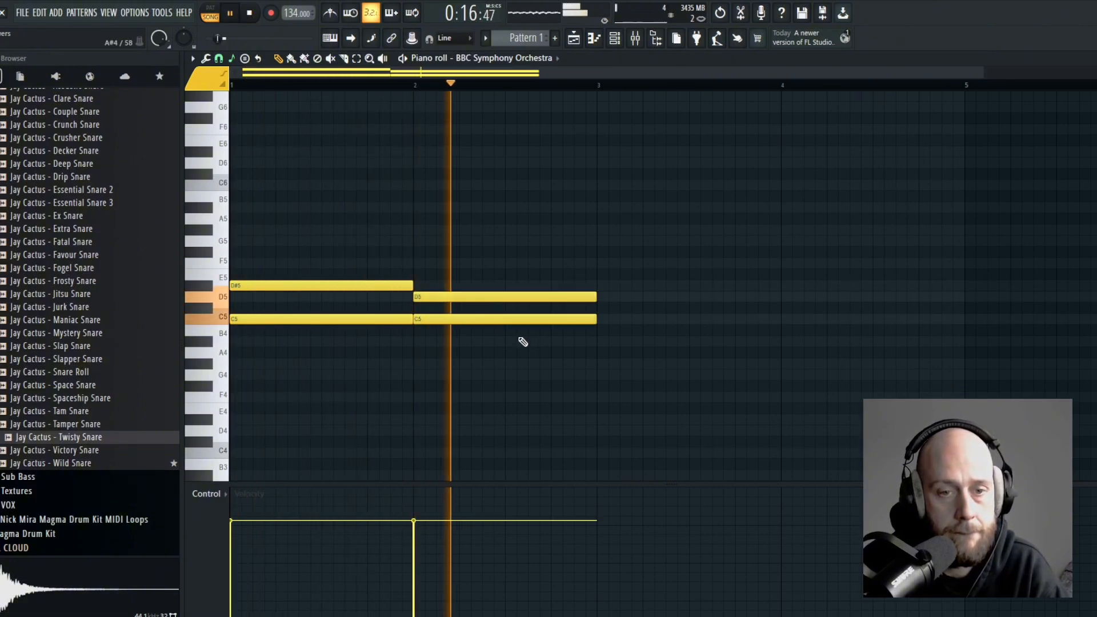
- Draw one-bar note pairs in the next two bars: C5 with D#5 in bar 3 and C5 with D5 in bar 4
click(601, 286)
click(627, 319)
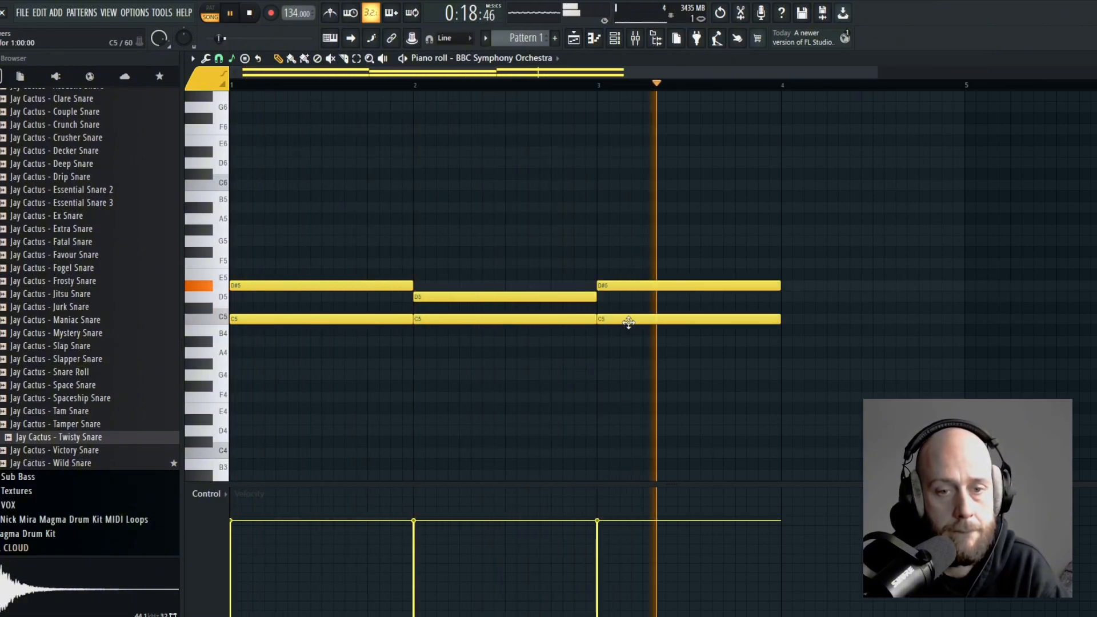
key(space)
click(787, 285)
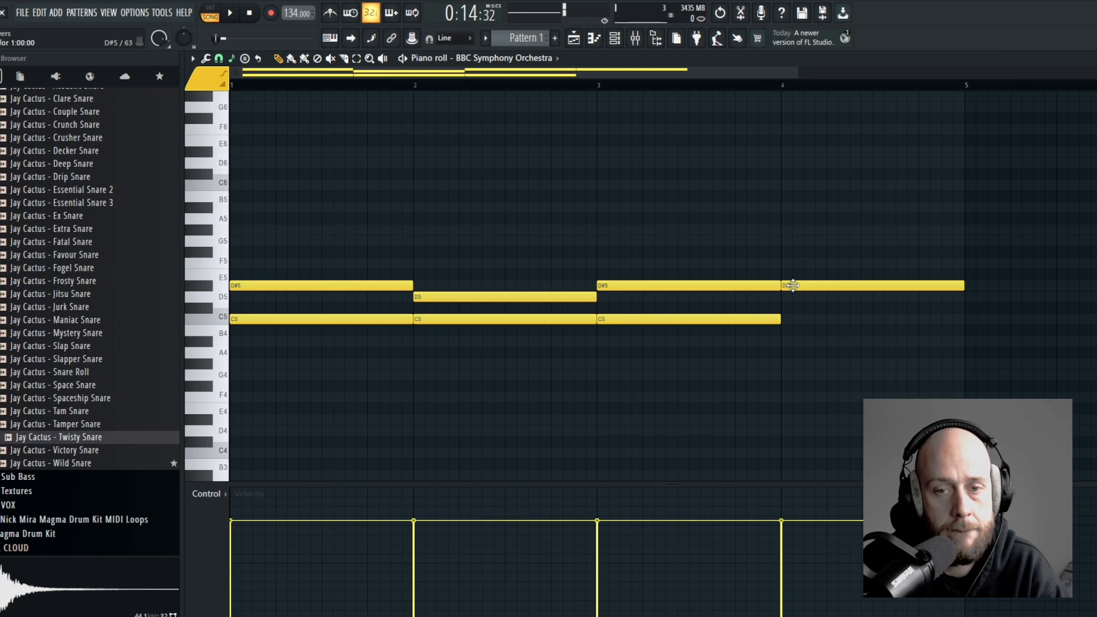
drag(790, 285, 789, 296)
click(786, 319)
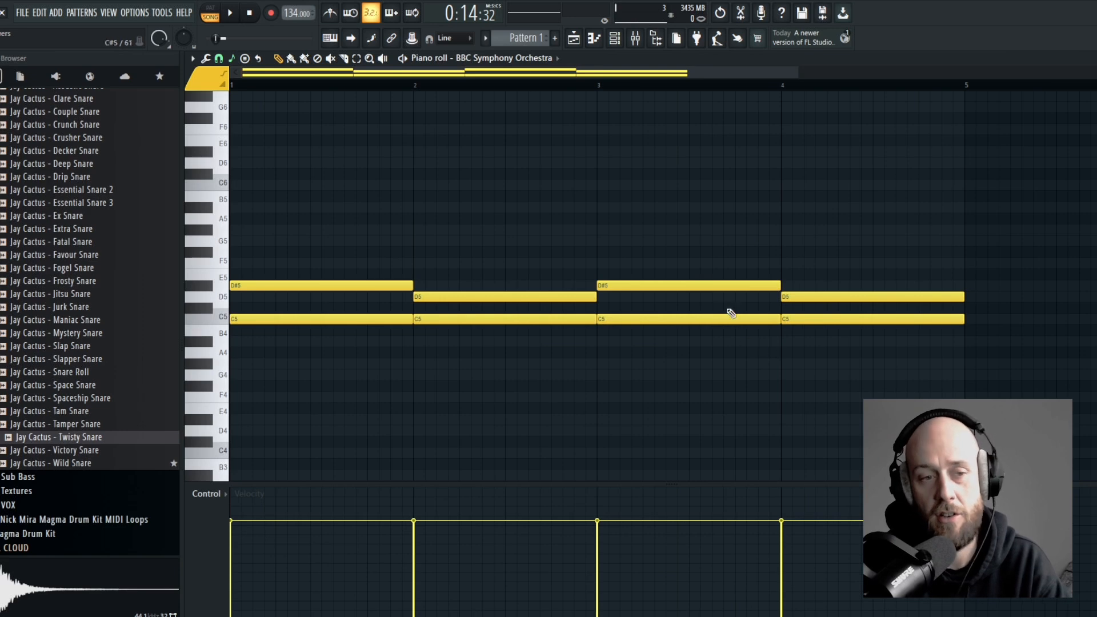
- Play the melody, split the D5 note in bar 2 at its midpoint and raise its second half to F5
key(space)
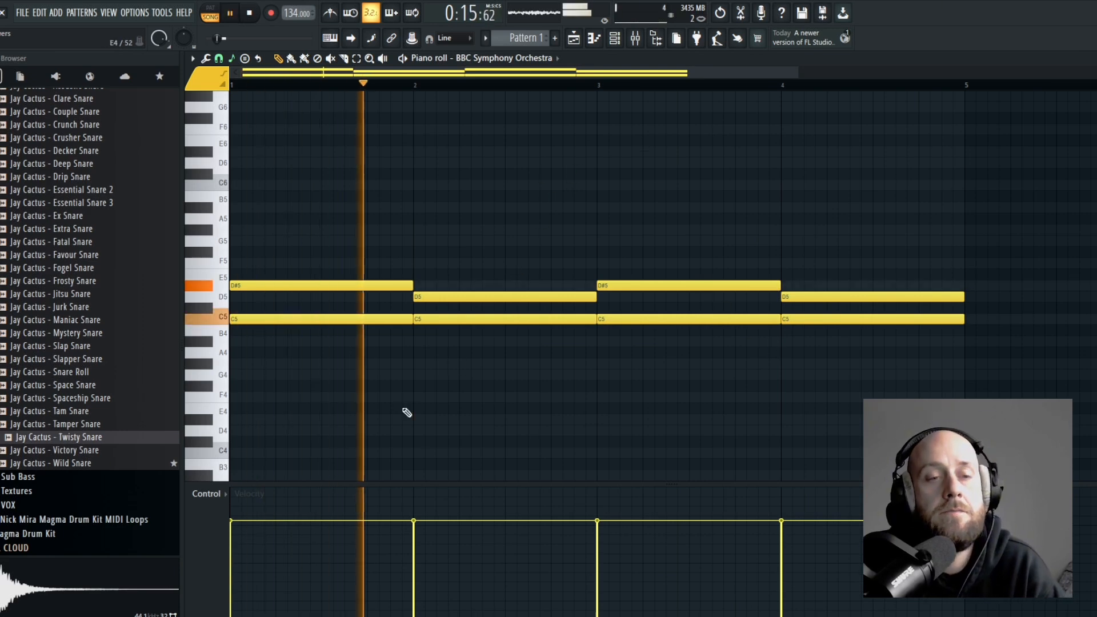
key(space)
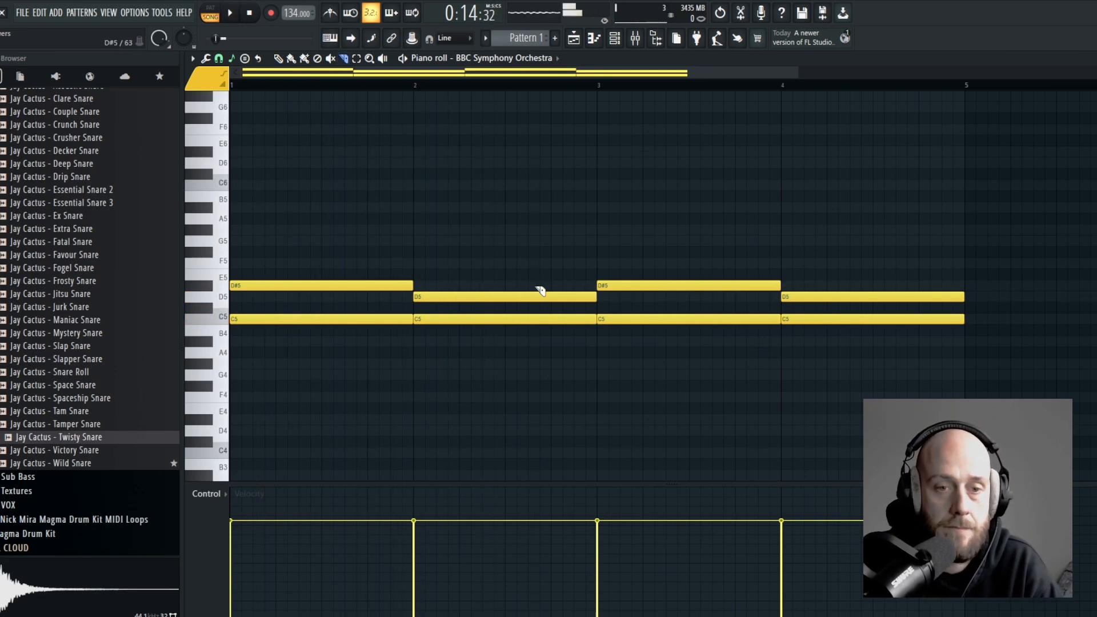
click(551, 291)
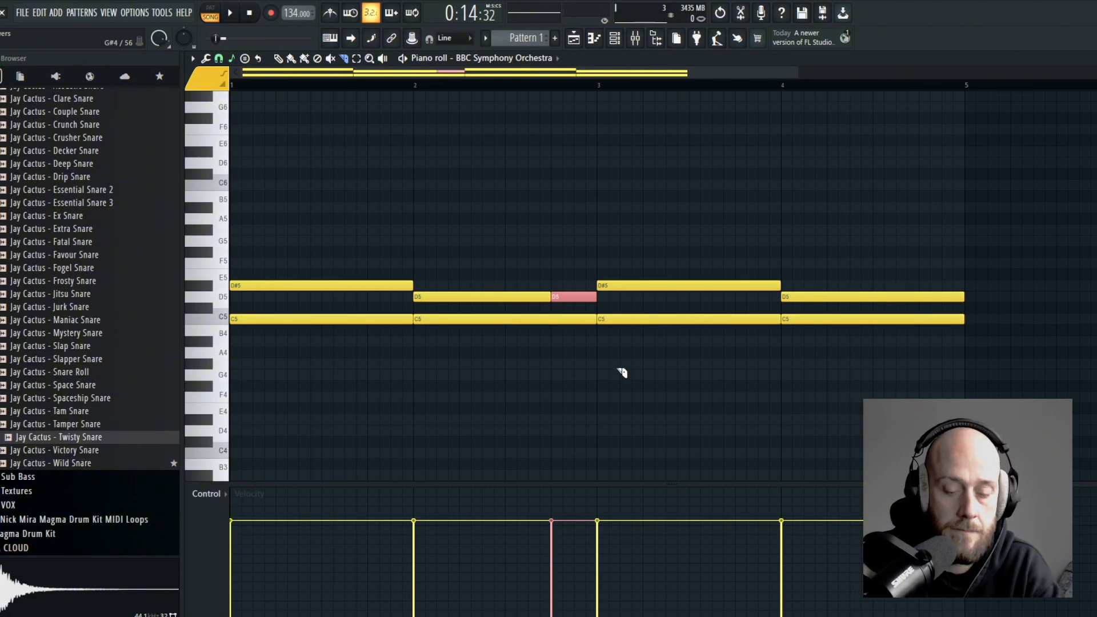
key(p)
drag(582, 302, 582, 264)
key(space)
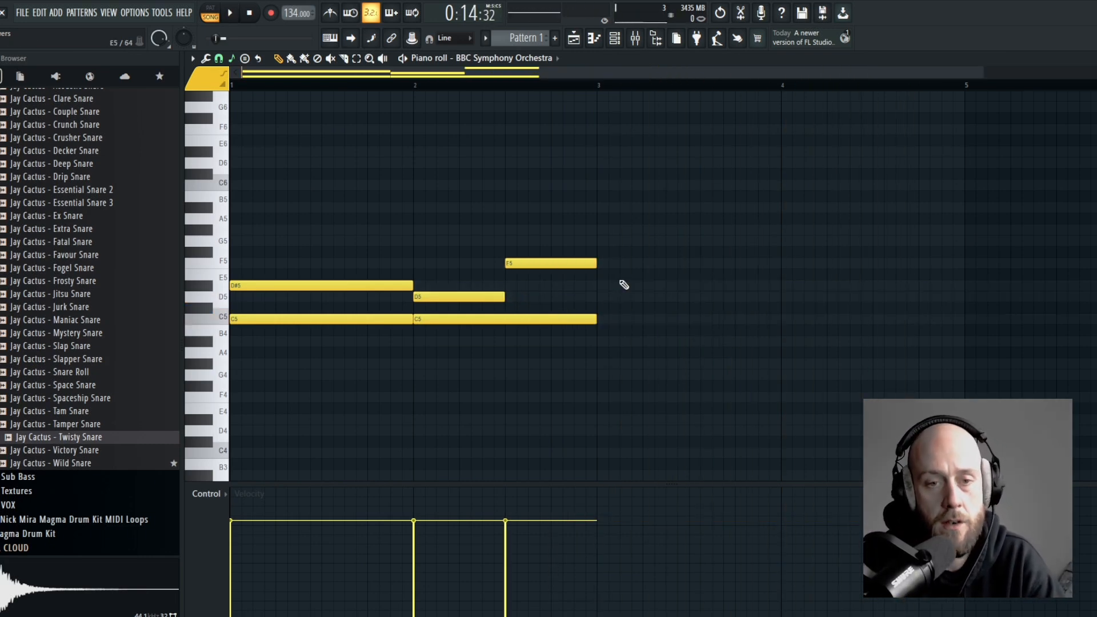
- Duplicate the two-bar melody into bars 3 and 4 and place the playhead at bar 3
key(ctrl+a)
key(ctrl+b)
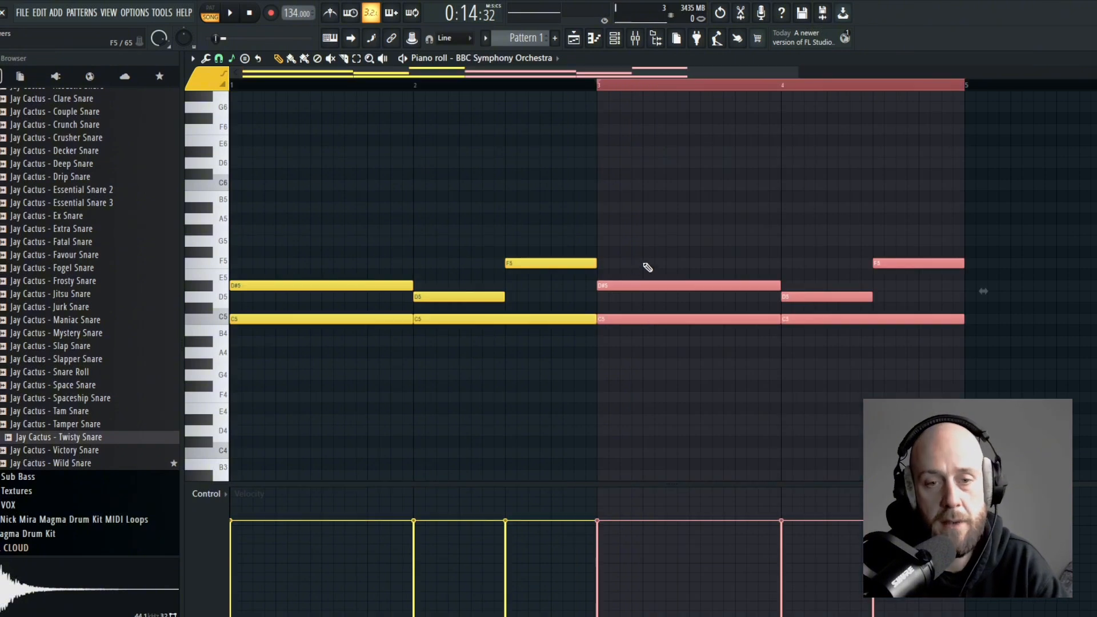
click(604, 86)
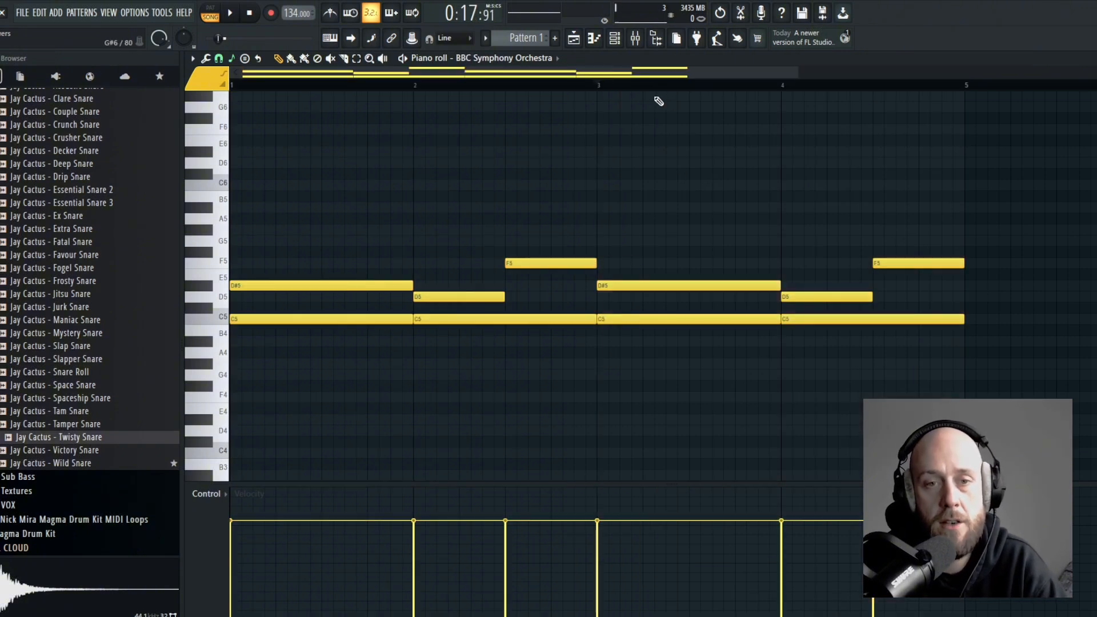
- Play the duplicated bars and raise the last F5 note in bar 4 to G5
key(space)
scroll(743, 126, right, 2)
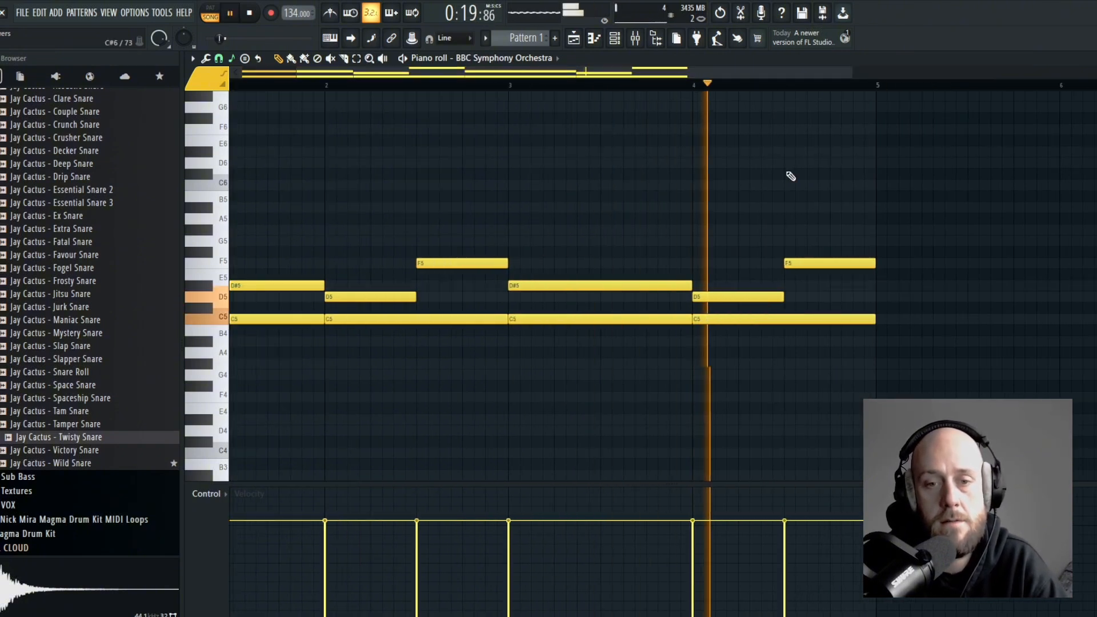
key(space)
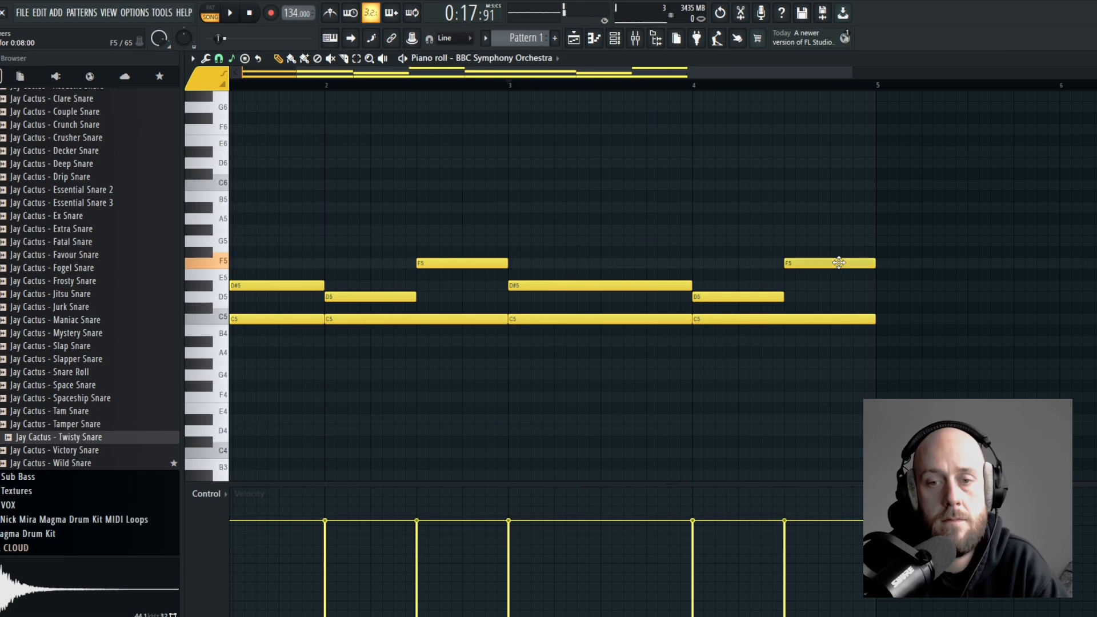
drag(839, 262, 838, 240)
key(space)
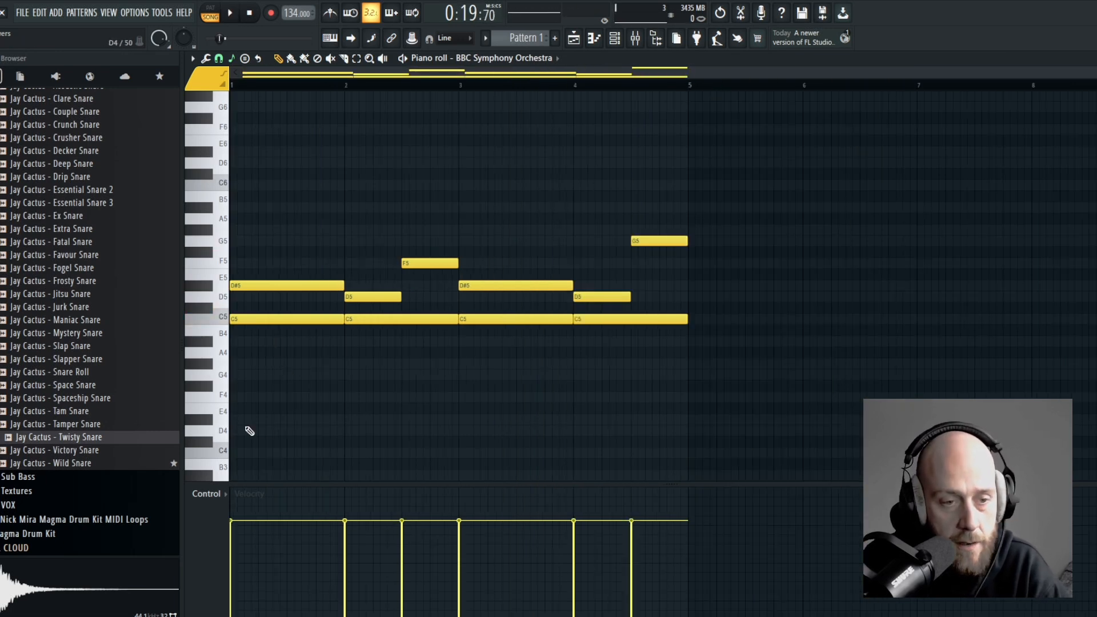
- Draw a one-bar C4 bass note under bar 1 of the orchestral melody and play the pattern from the start
click(242, 455)
drag(288, 453, 318, 464)
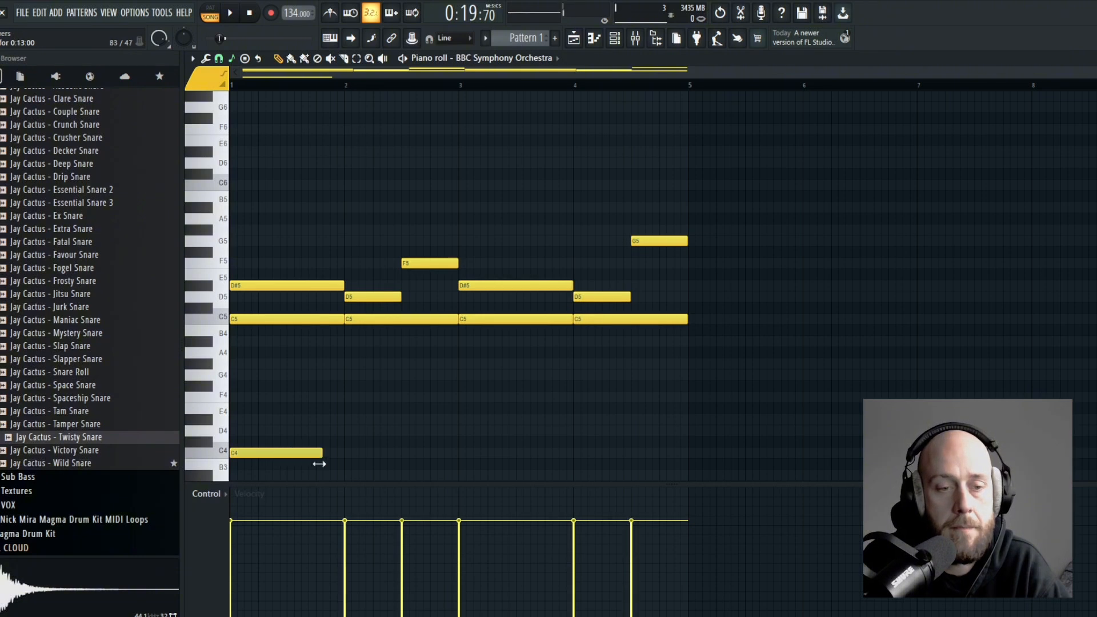
key(space)
key(space)
click(295, 89)
key(space)
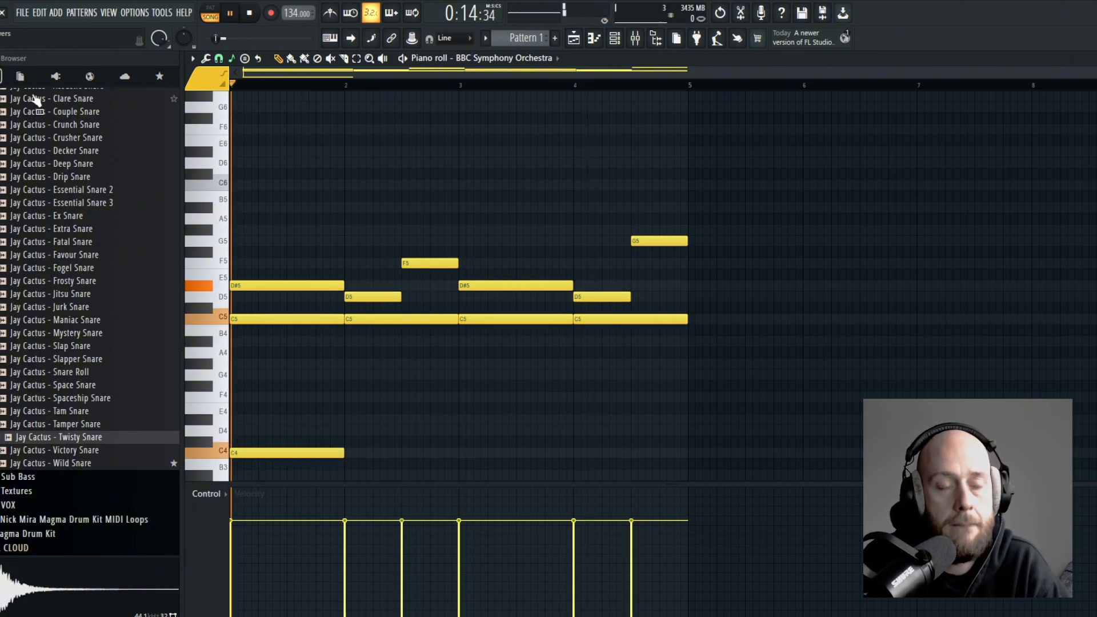
click(348, 476)
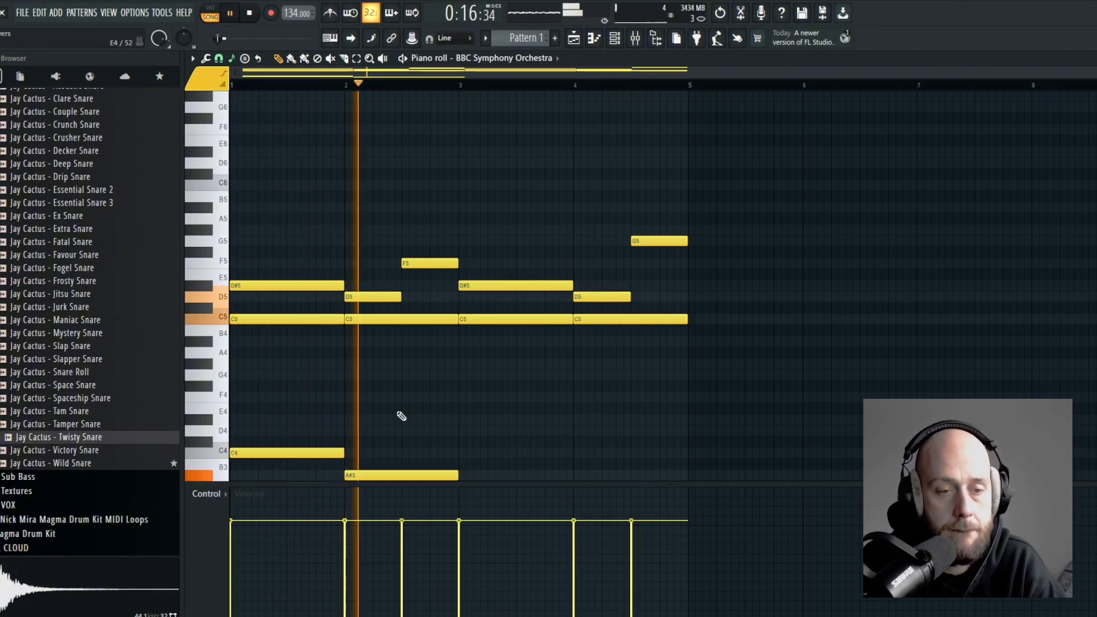
scroll(339, 373, down, 3)
key(space)
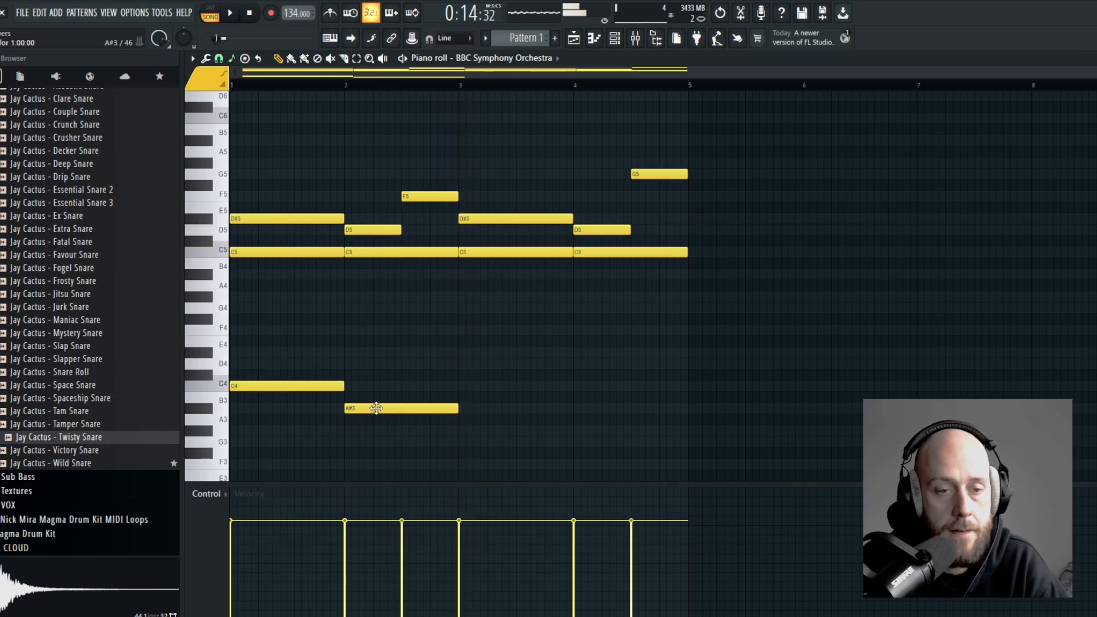
right_click(355, 400)
- Continue the C4 bass line with one-bar notes in bars 2, 3 and 4 while playing the pattern
click(352, 386)
key(space)
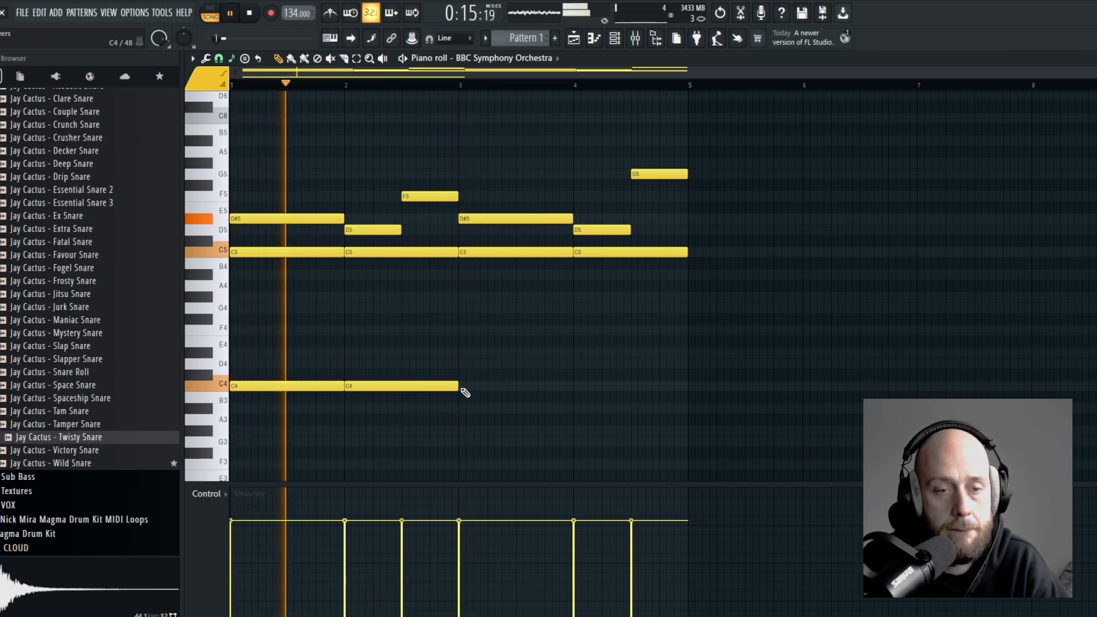
click(529, 386)
click(577, 386)
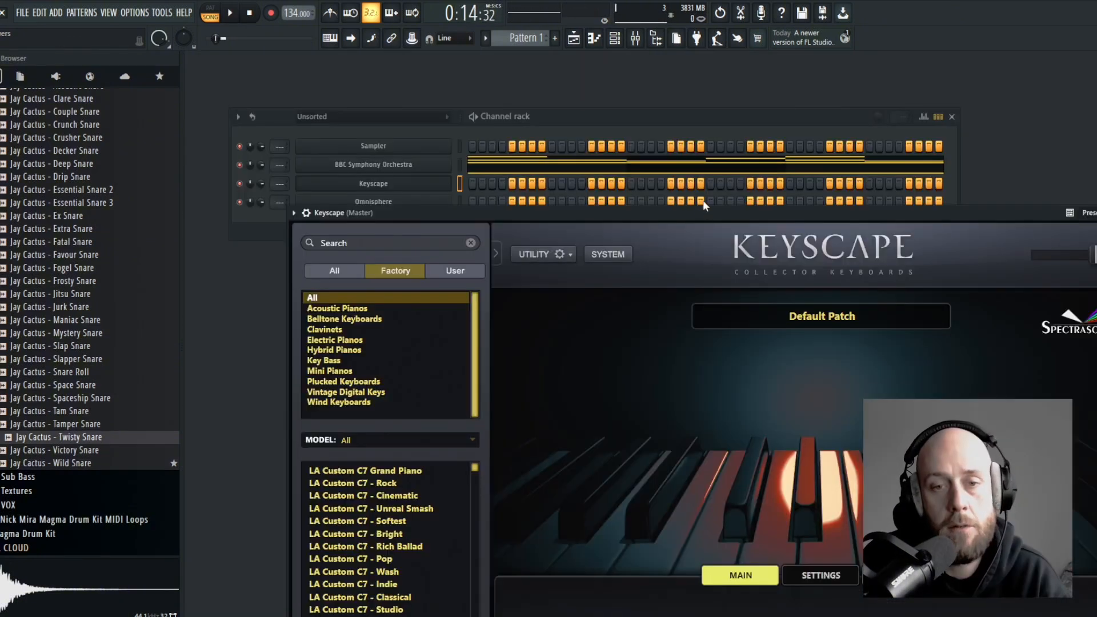
- Load the LA Custom C7 - Cinematic patch in Keyscape and close the instrument
drag(700, 216, 656, 116)
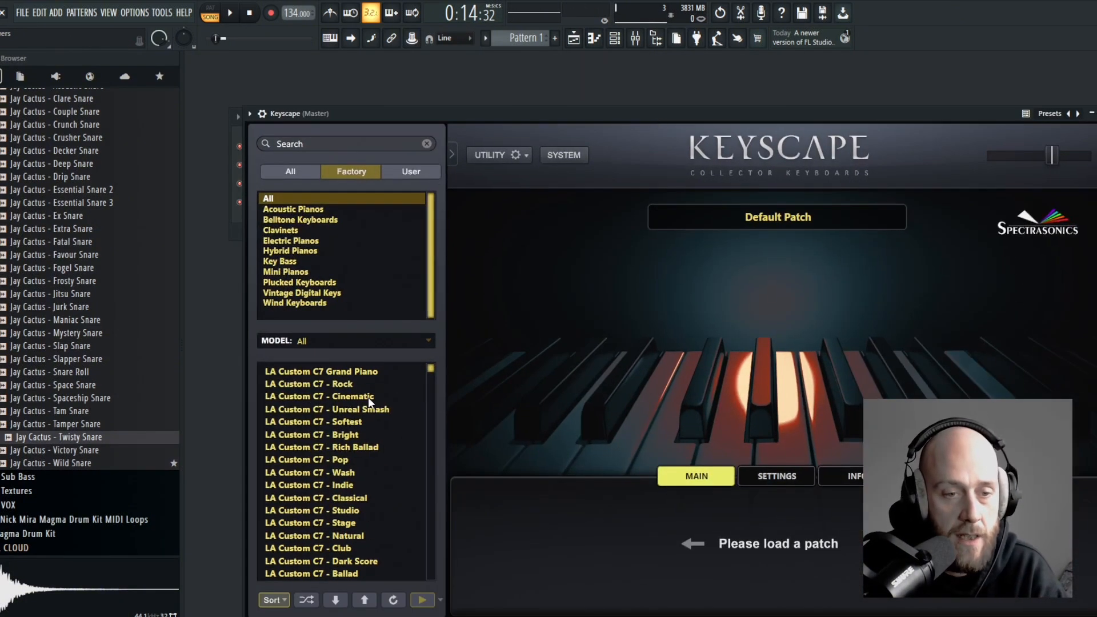
click(368, 396)
click(1096, 113)
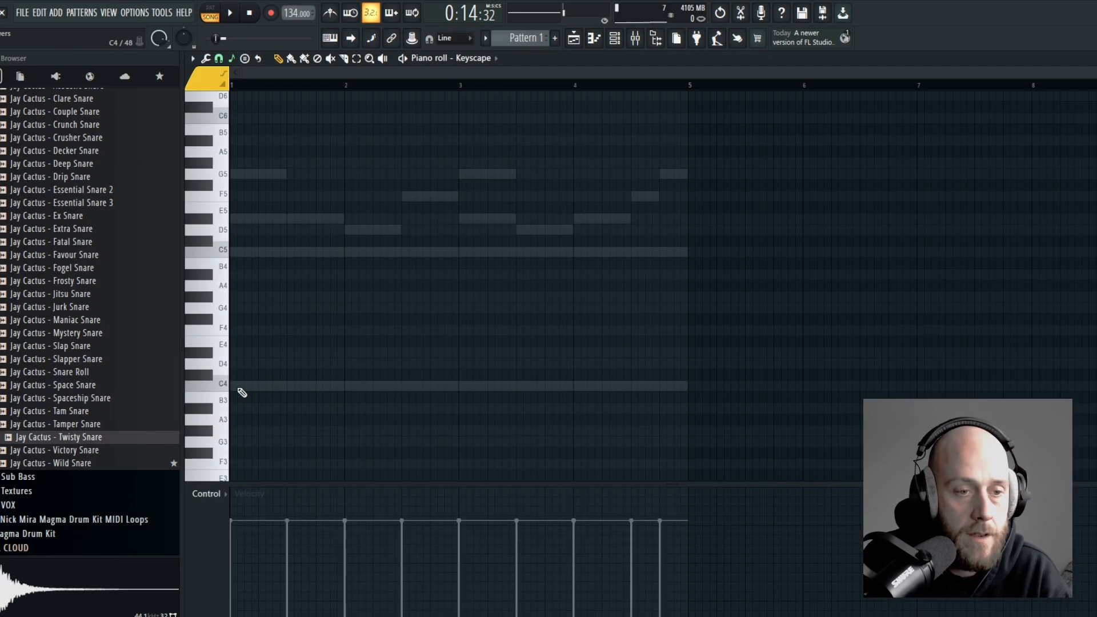
- Draw a one-bar C4 note in bar 1 of the Keyscape piano roll, lower it an octave to C3 and play it
click(245, 386)
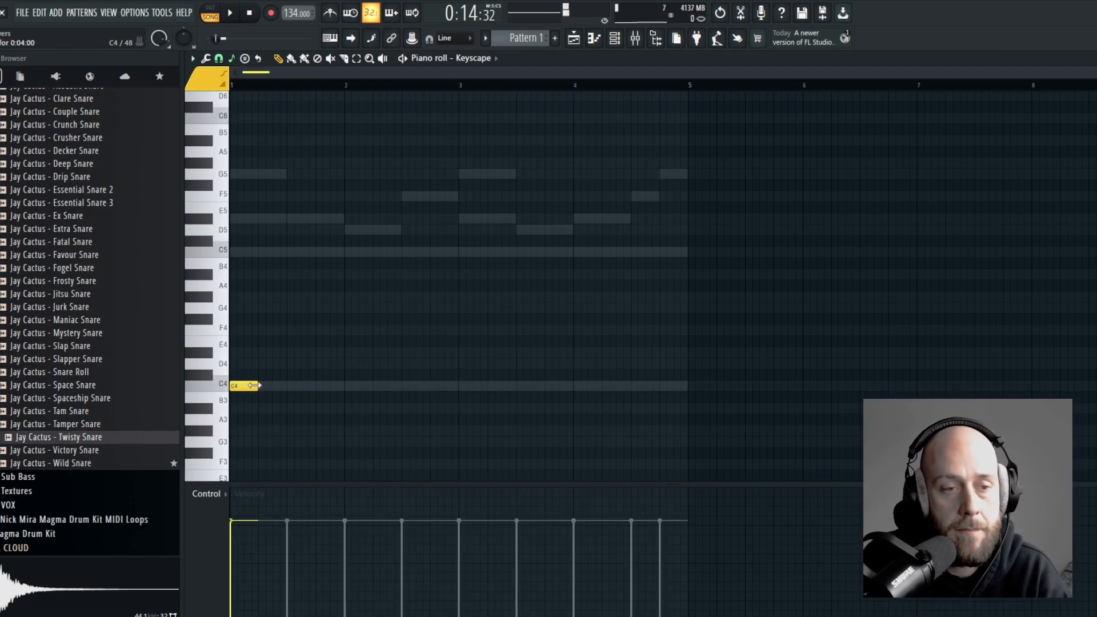
drag(254, 386, 345, 389)
drag(295, 351, 352, 414)
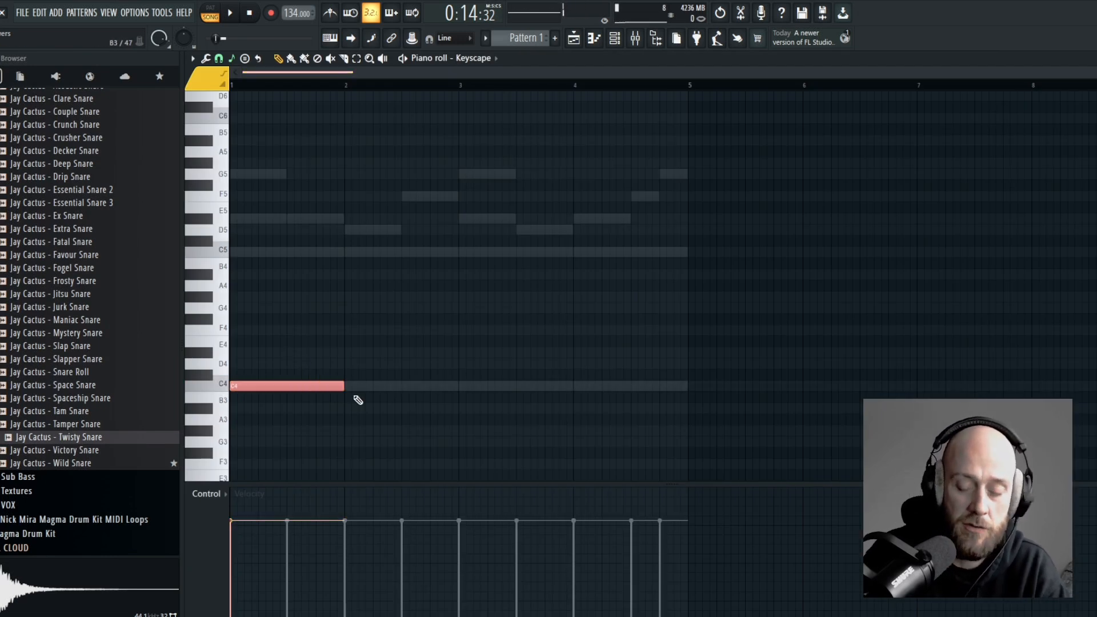
key(ctrl+Down)
key(space)
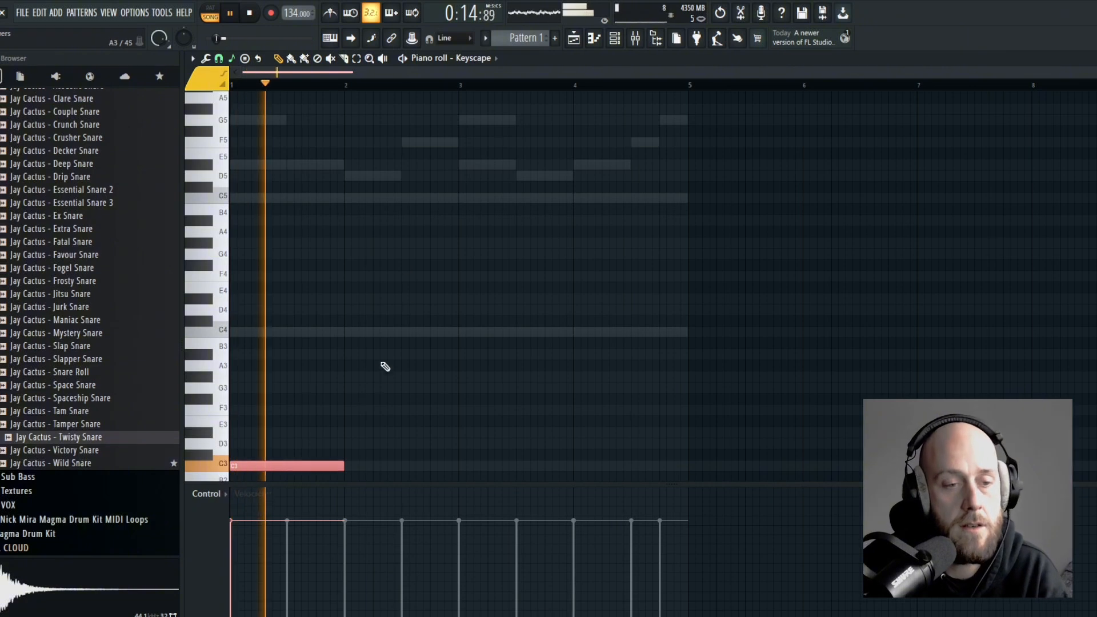
scroll(392, 421, down, 4)
key(space)
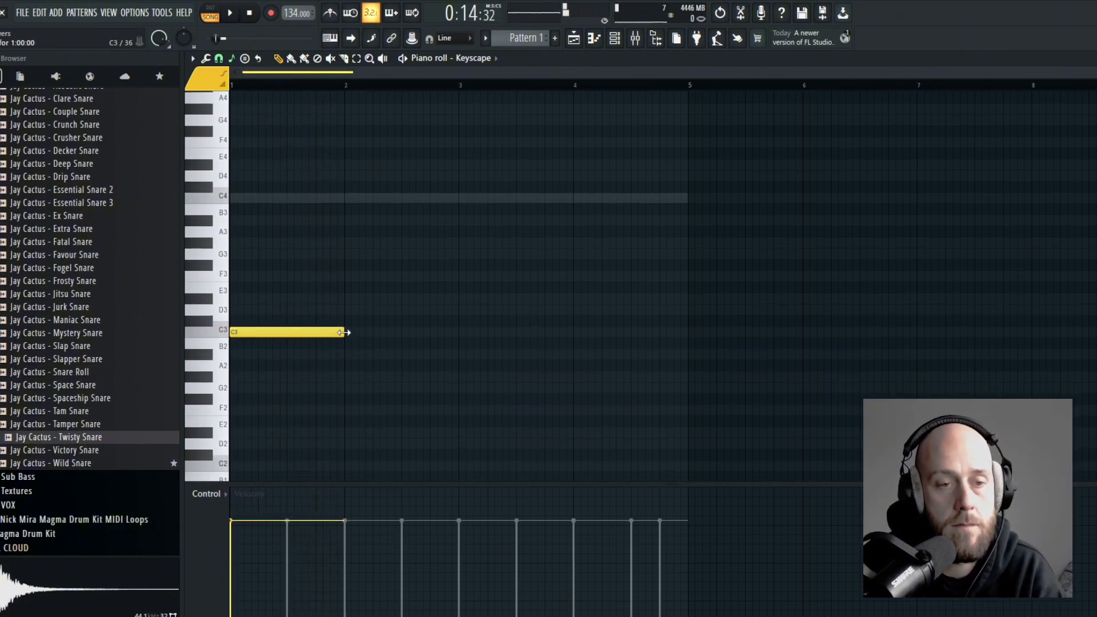
- Extend the Keyscape C3 note to two bars, duplicate it into bars 3 and 4 and play the result
drag(343, 332, 457, 332)
key(space)
key(ctrl+b)
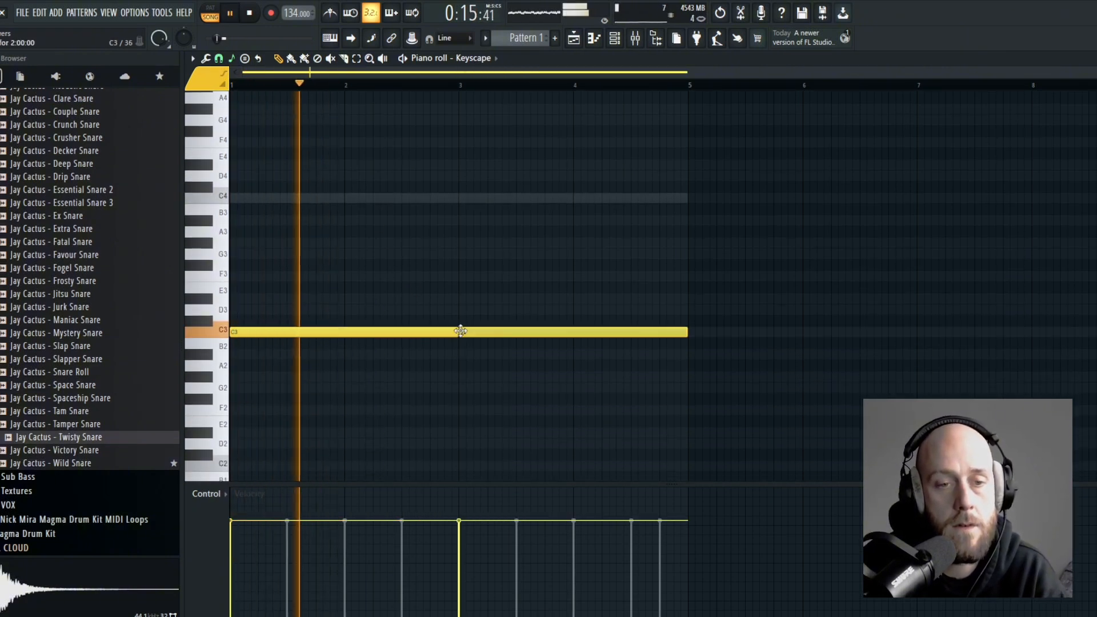
key(space)
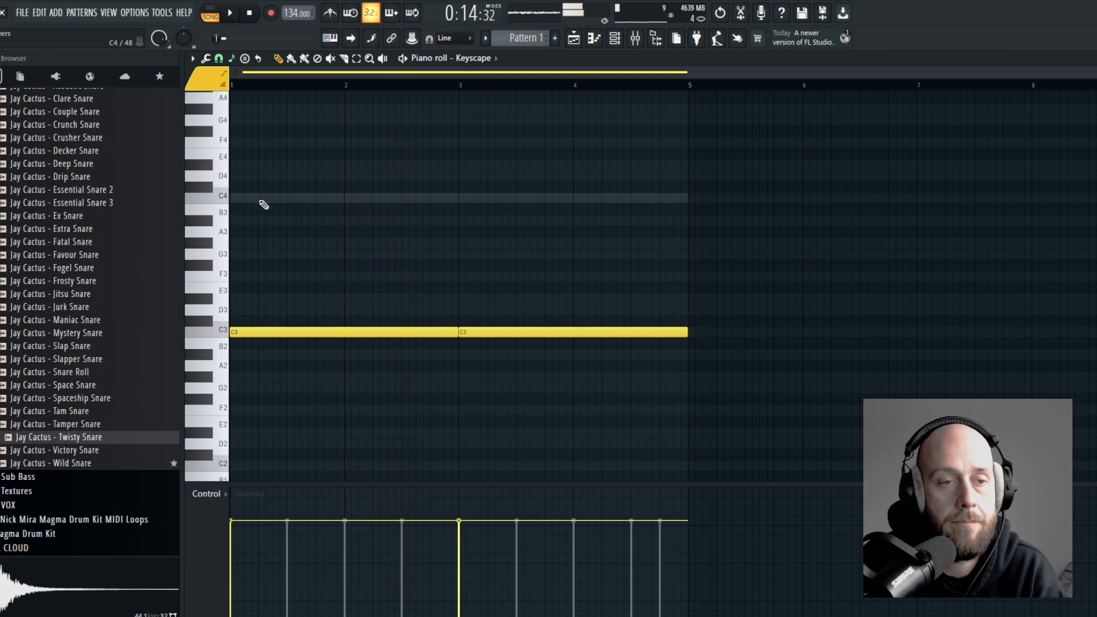
- Add a two-bar C4 note above the Keyscape C3 line, duplicate it into bars 3 and 4 and play both octaves
click(262, 200)
key(ctrl+b)
key(space)
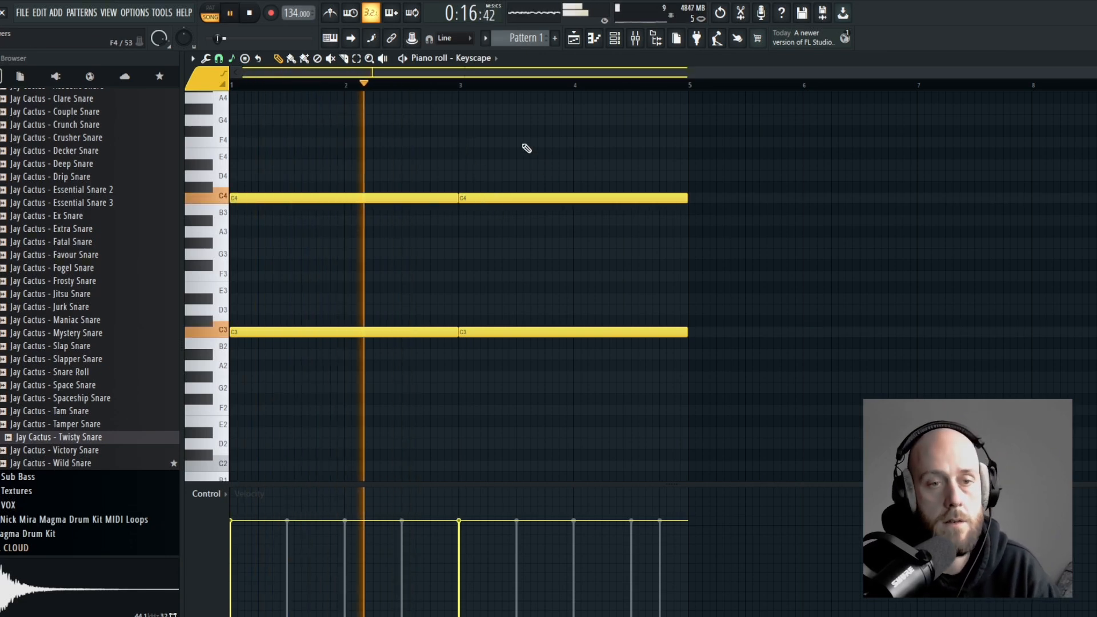
scroll(517, 167, up, 5)
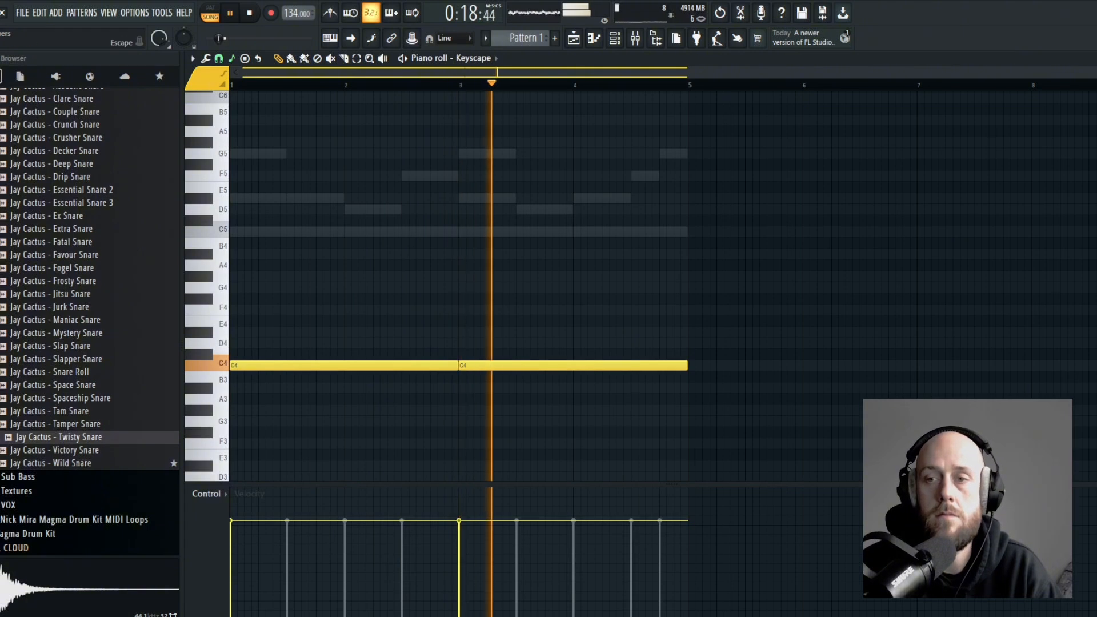
key(Escape)
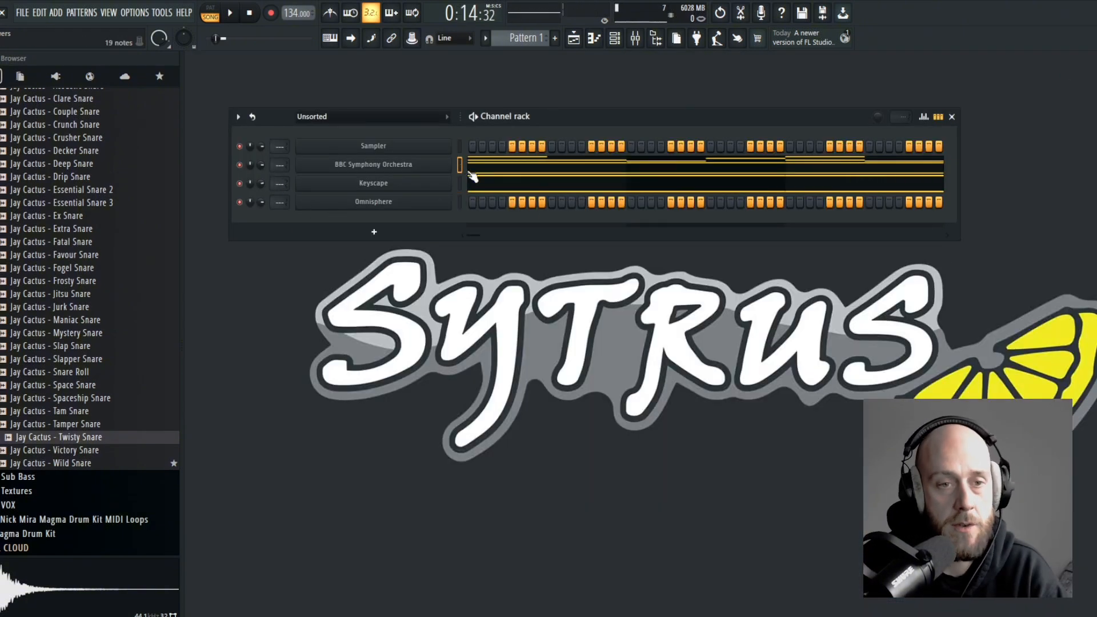
- Copy the BBC Symphony Orchestra notes into the Omnisphere channel and check the Omnisphere patch
click(461, 202)
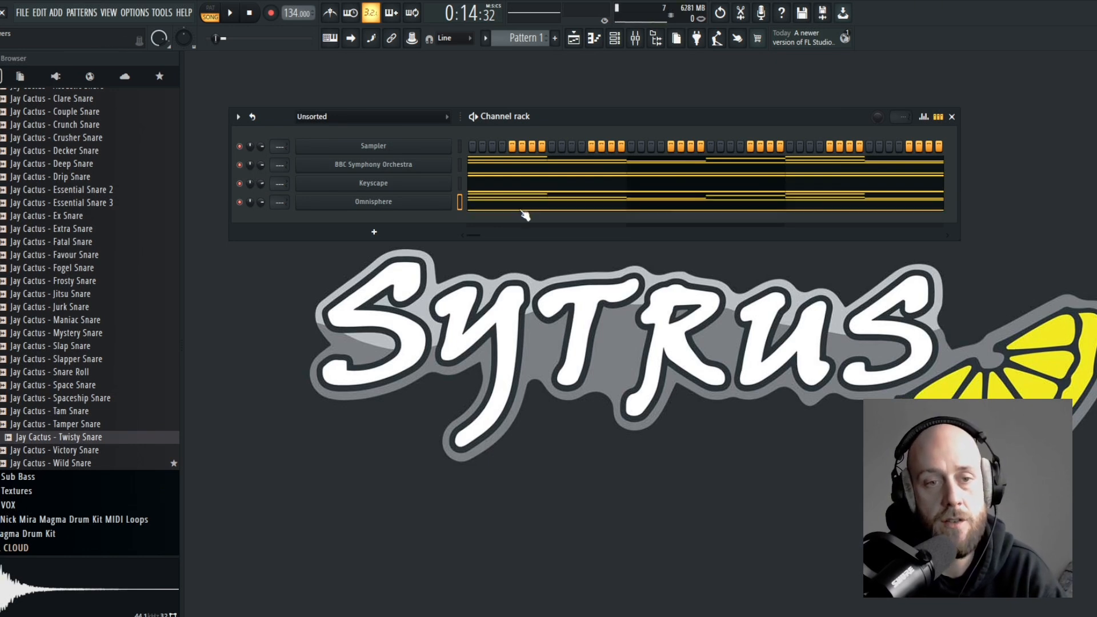
click(399, 203)
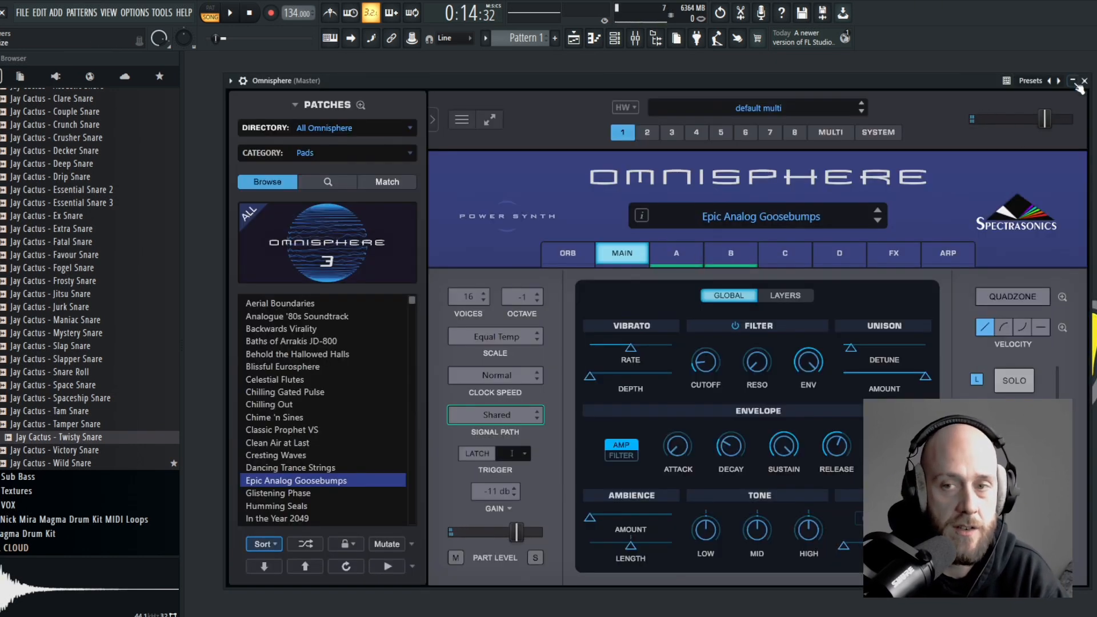
click(1084, 81)
- Solo the Omnisphere channel and play the pattern
right_click(245, 204)
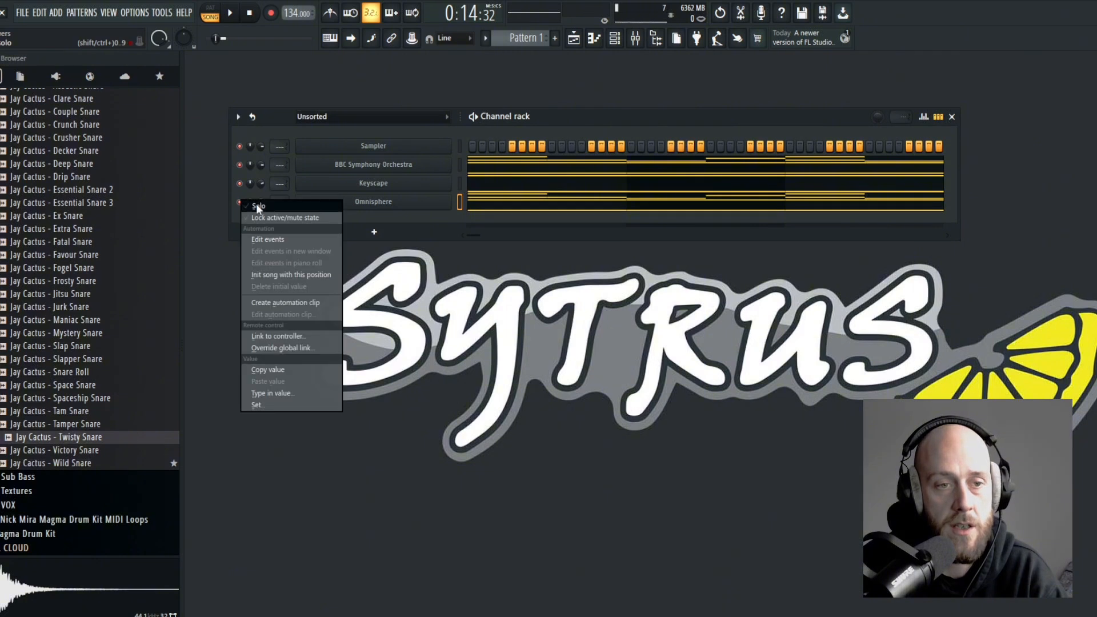
click(257, 207)
key(space)
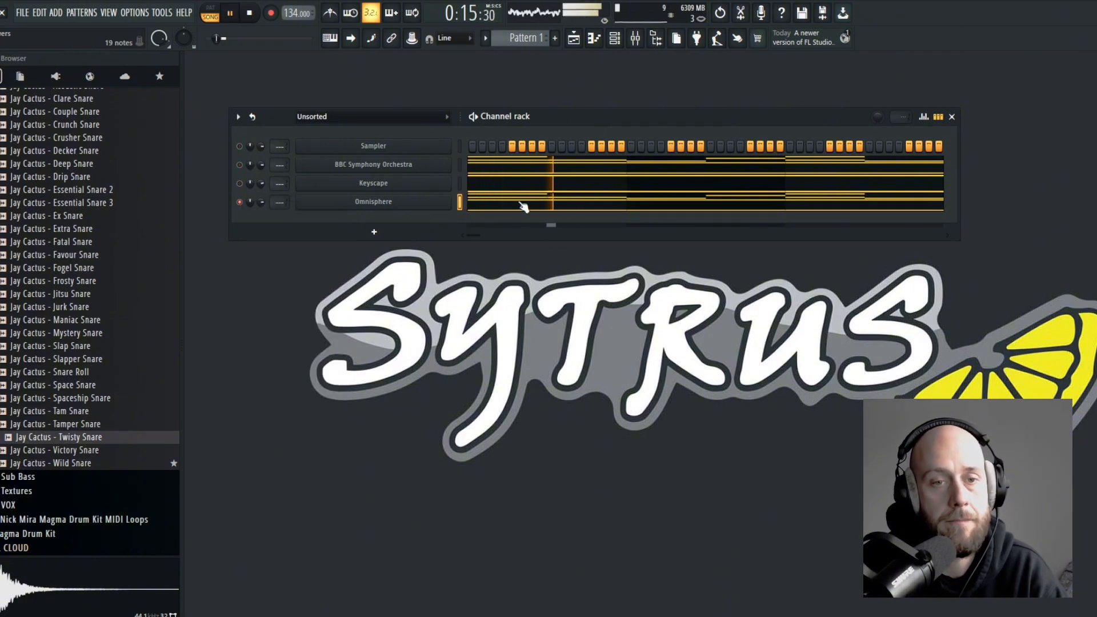
- Load the Chilling Out pad patch in Omnisphere, look through the other pads and close the instrument
click(400, 202)
click(342, 402)
scroll(366, 394, down, 15)
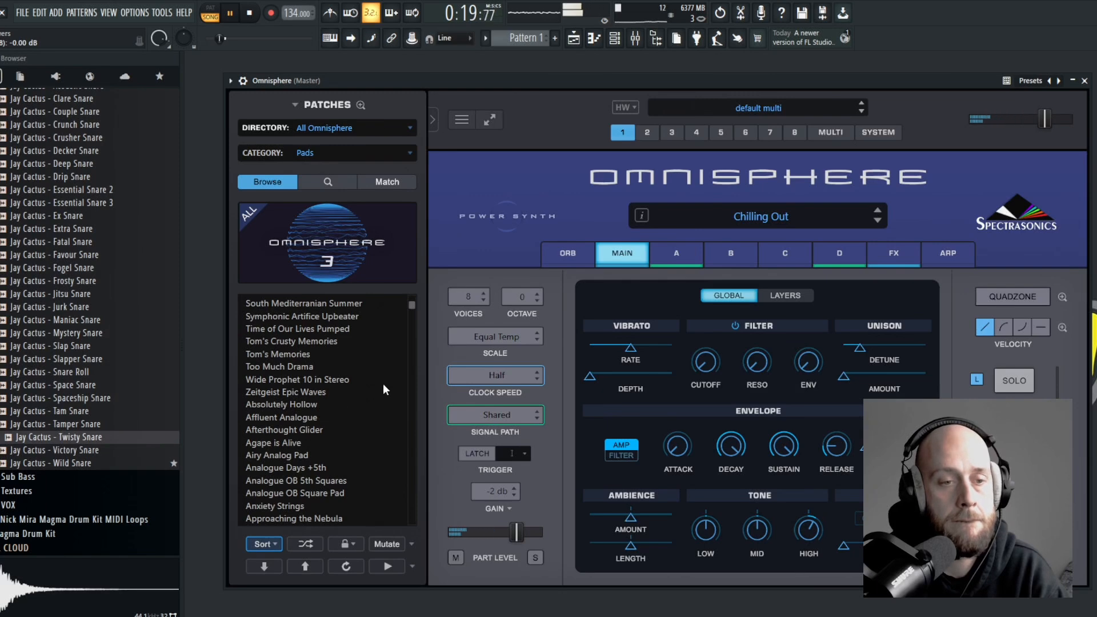
scroll(367, 360, up, 5)
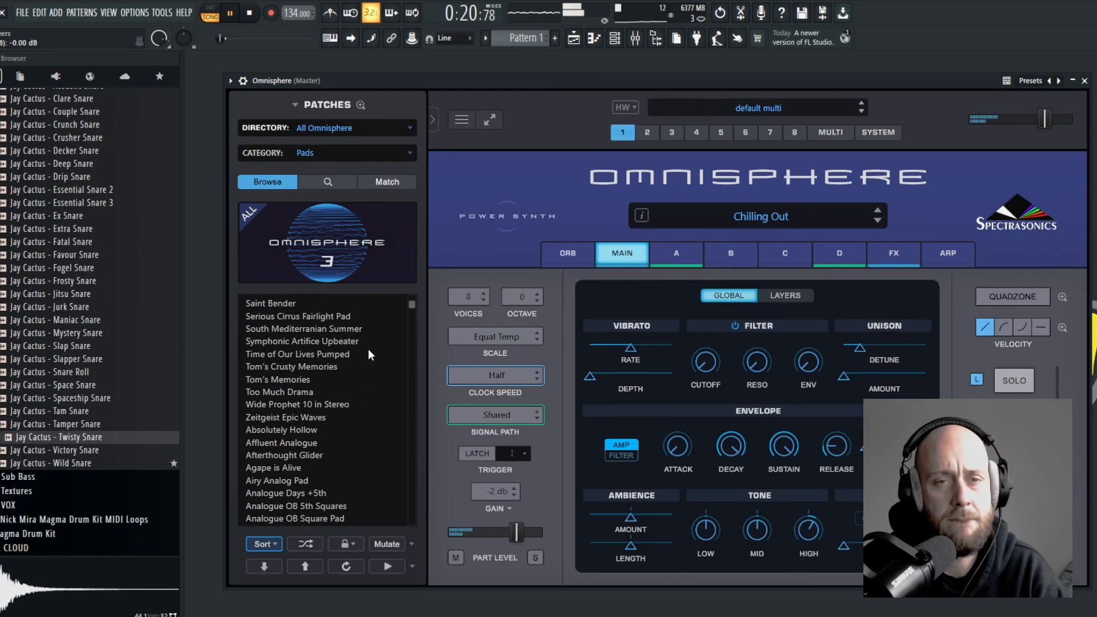
click(1085, 81)
- Transpose all the Omnisphere notes up one octave and replay the pattern from the start
click(485, 205)
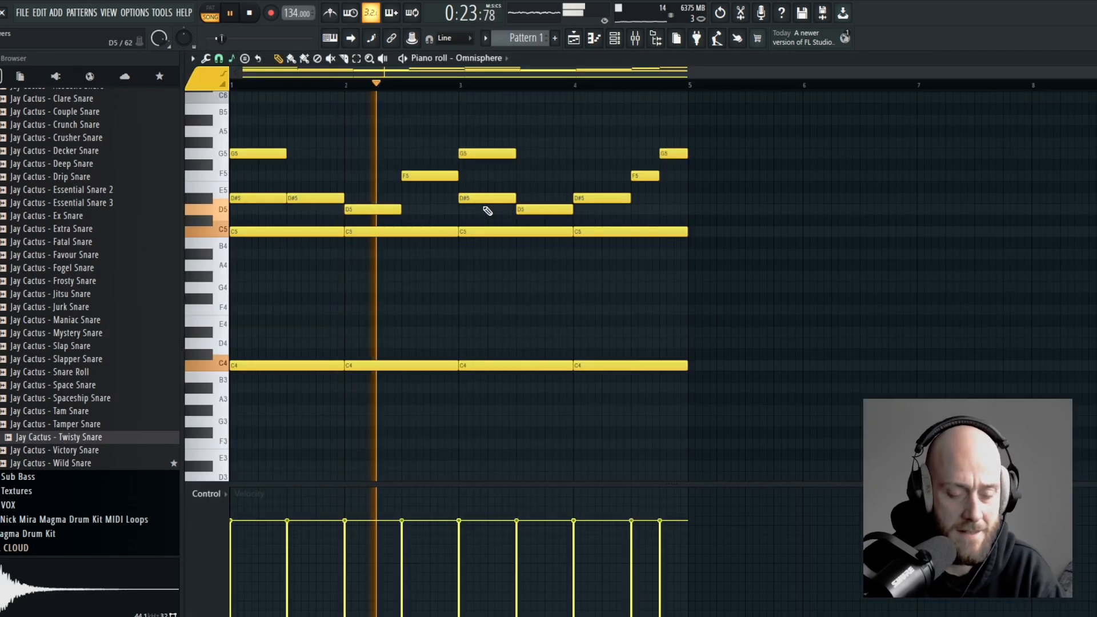
key(ctrl+a)
key(ctrl+Up)
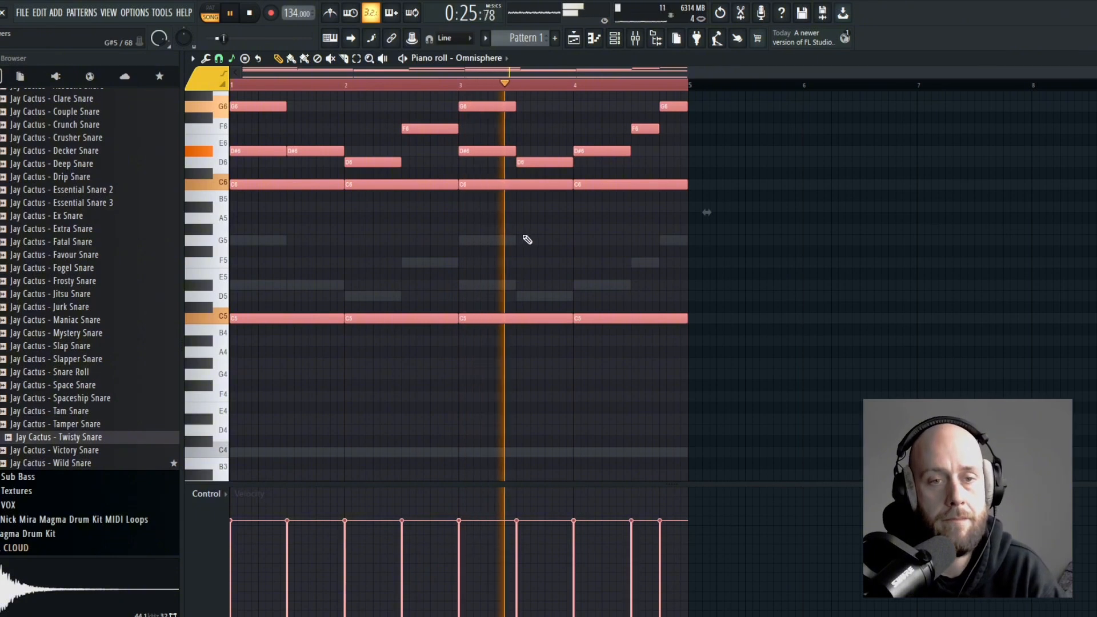
key(space)
key(space)
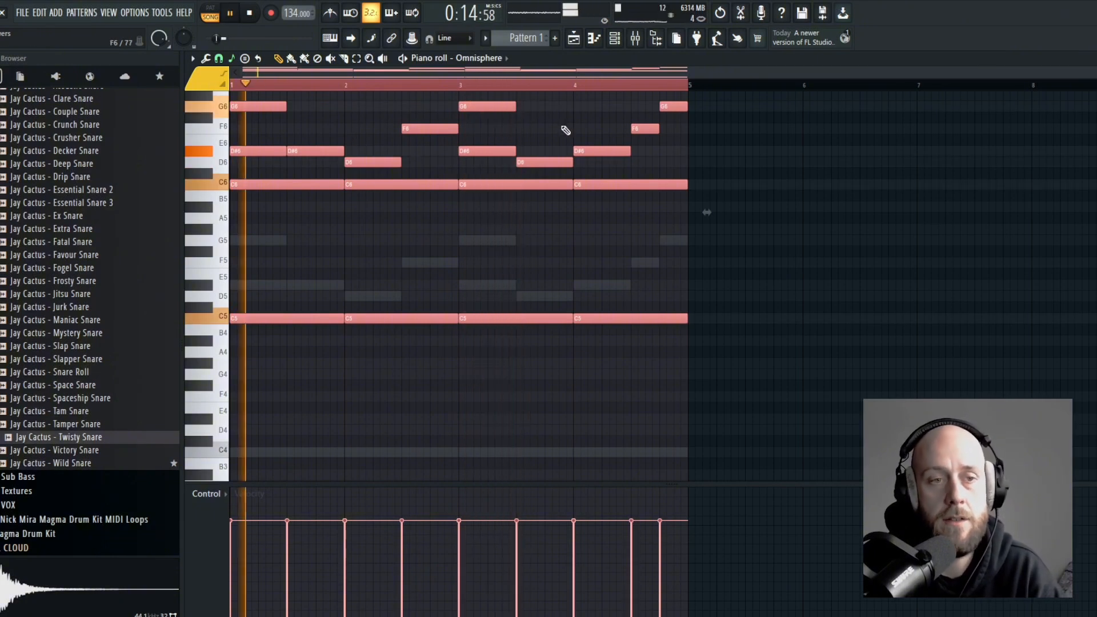
- Unsolo the Omnisphere channel and rebalance the channel volumes, slightly lowering Omnisphere and raising Keyscape
key(F7)
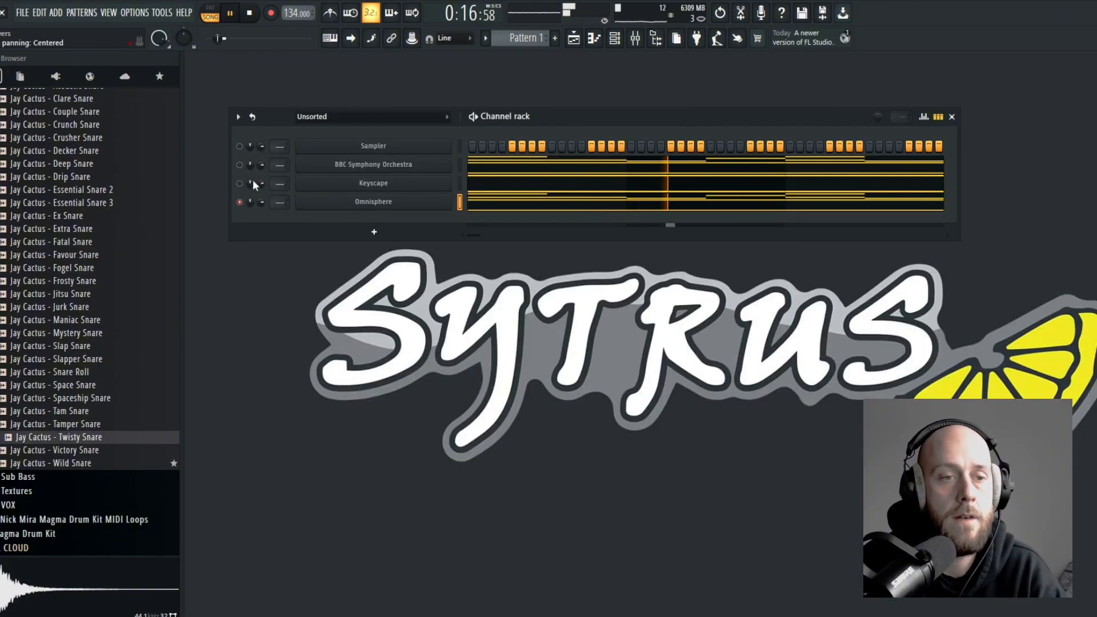
right_click(240, 202)
click(301, 210)
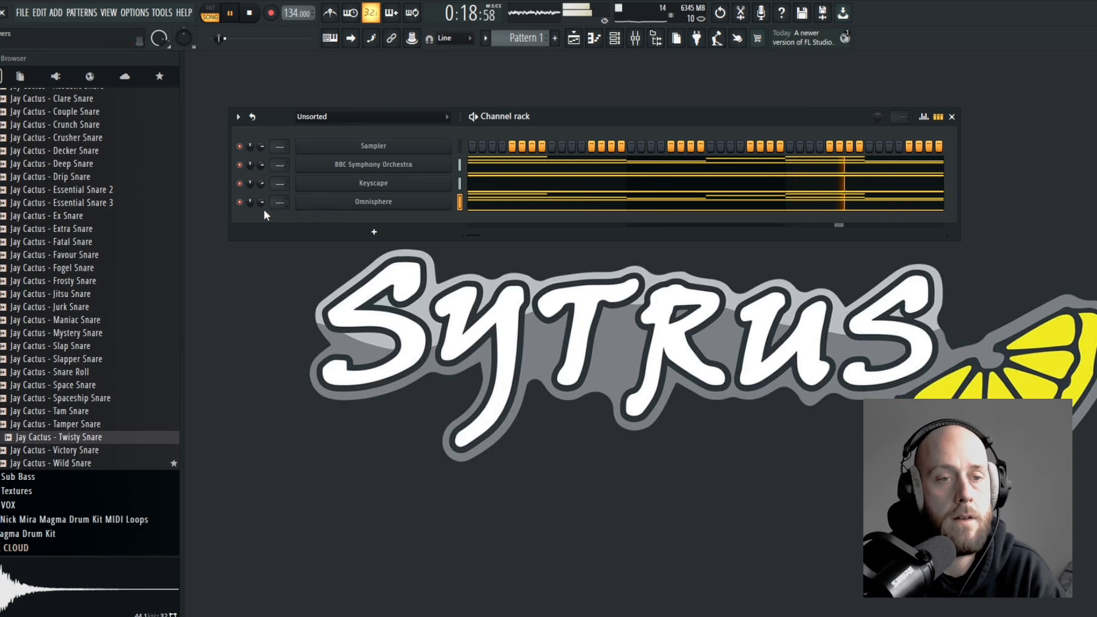
drag(263, 204, 262, 210)
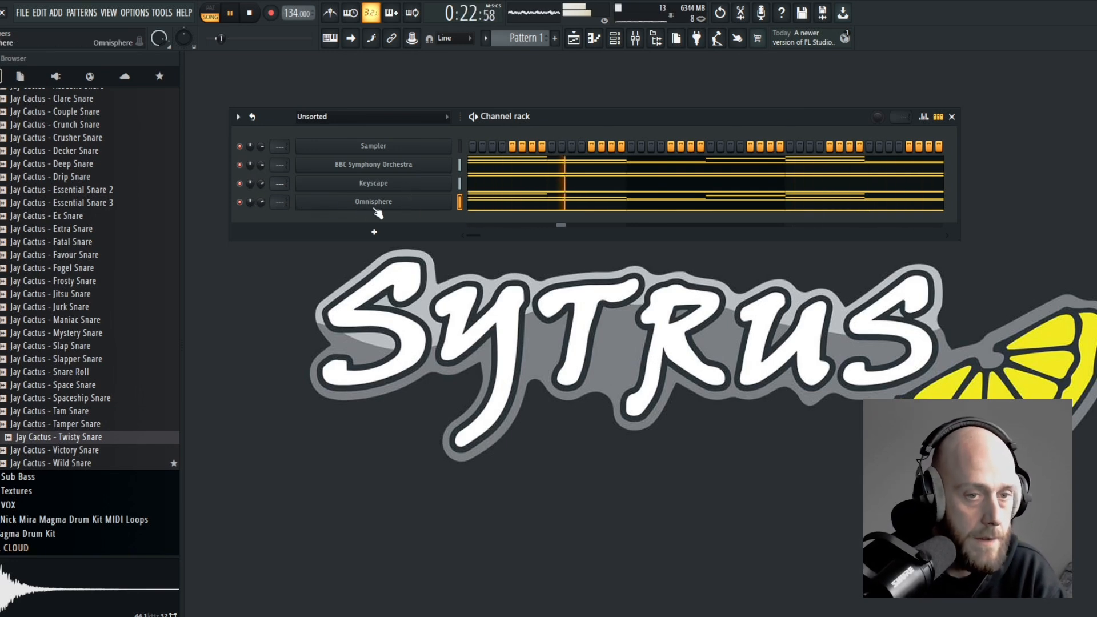
drag(260, 186, 261, 181)
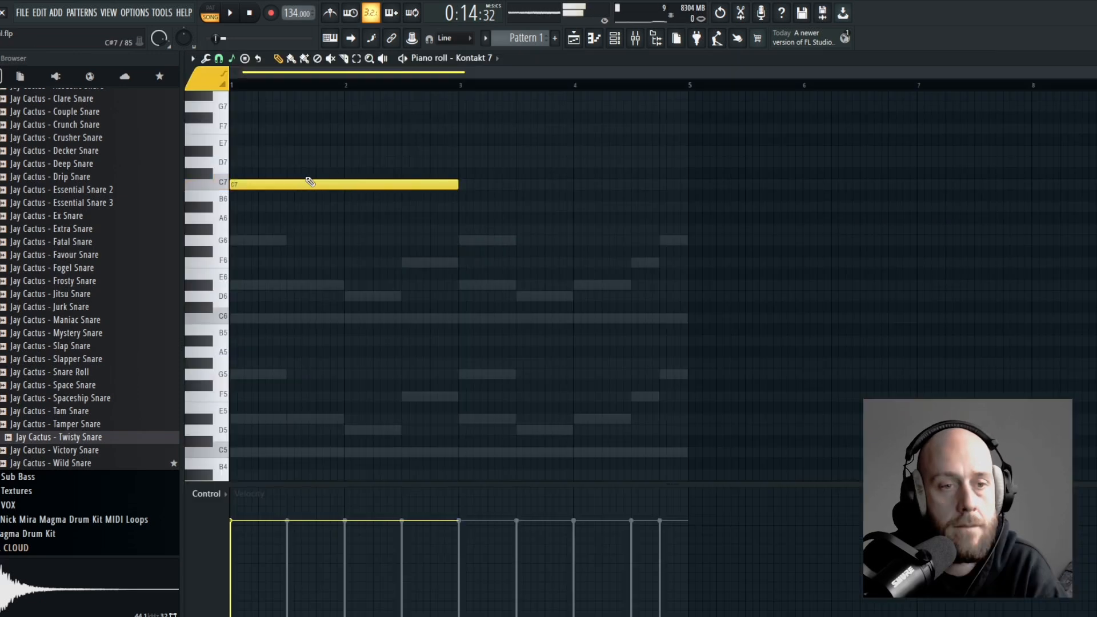
- Add an A#6 note at bar 2 in the Kontakt 7 piano roll and shorten both it and the C7 note to one bar
key(space)
click(351, 208)
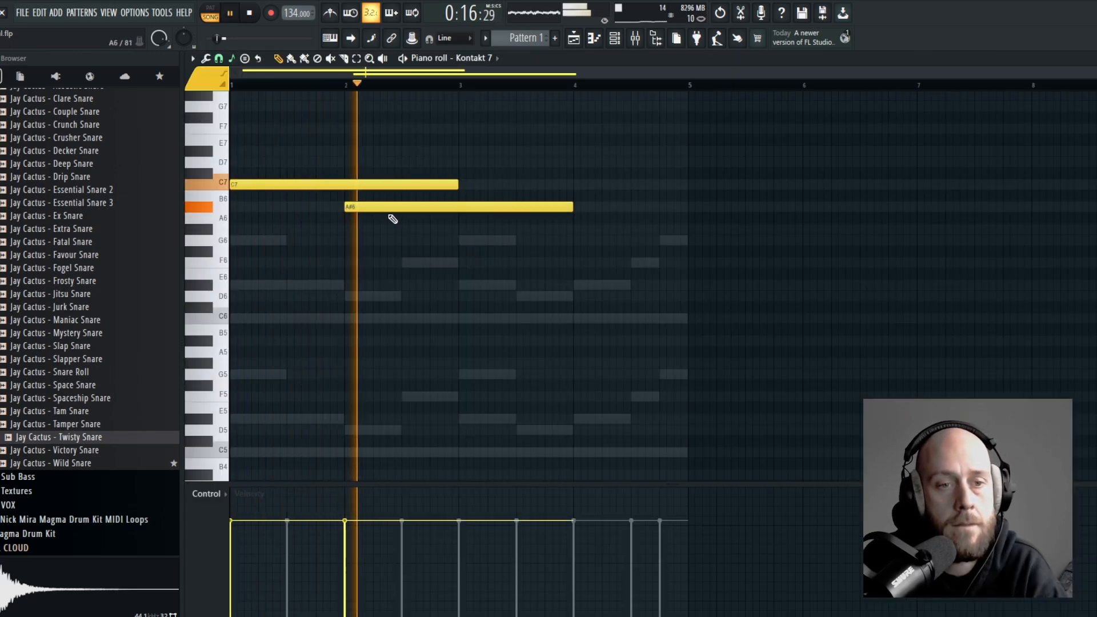
drag(457, 185, 344, 185)
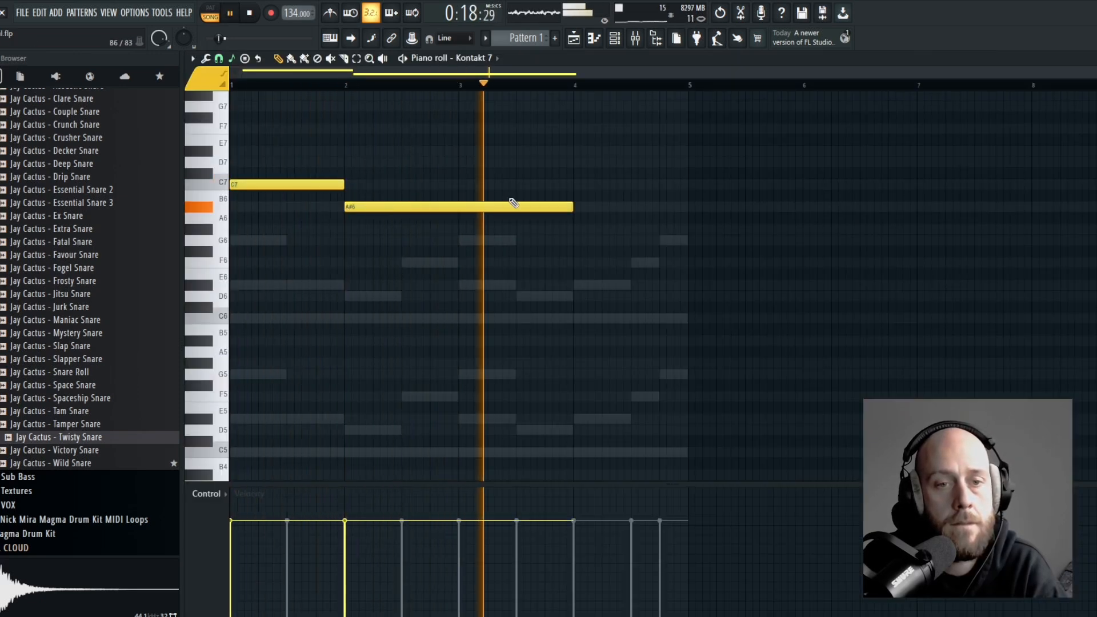
key(space)
drag(572, 207, 457, 208)
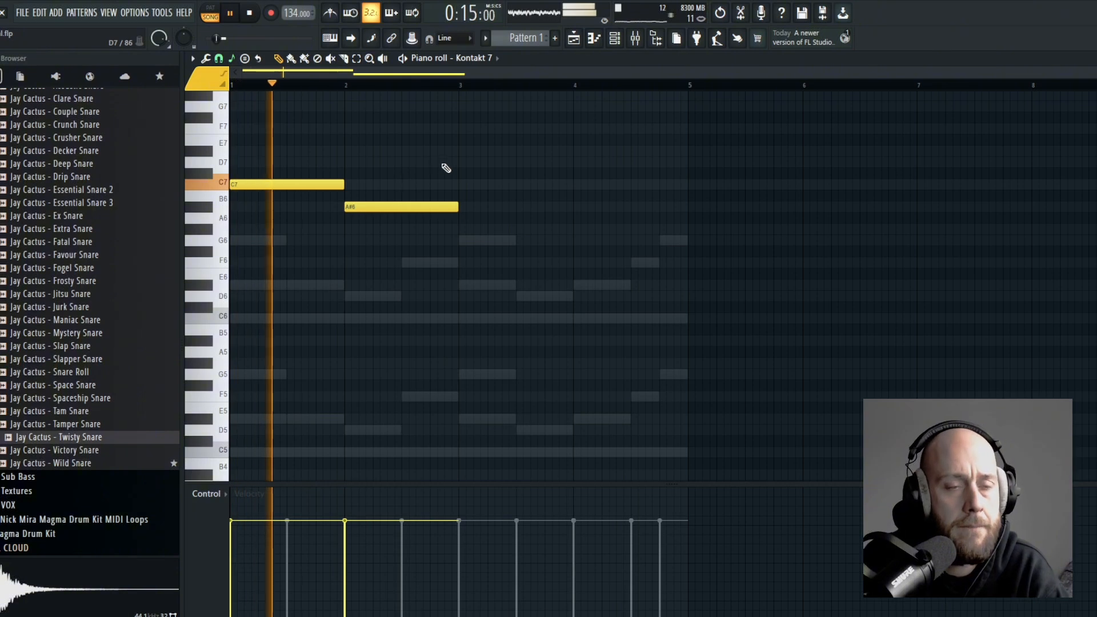
- Add one-bar Kontakt 7 notes: G#6 from the middle of bar 2 and G6 in bar 3
click(404, 229)
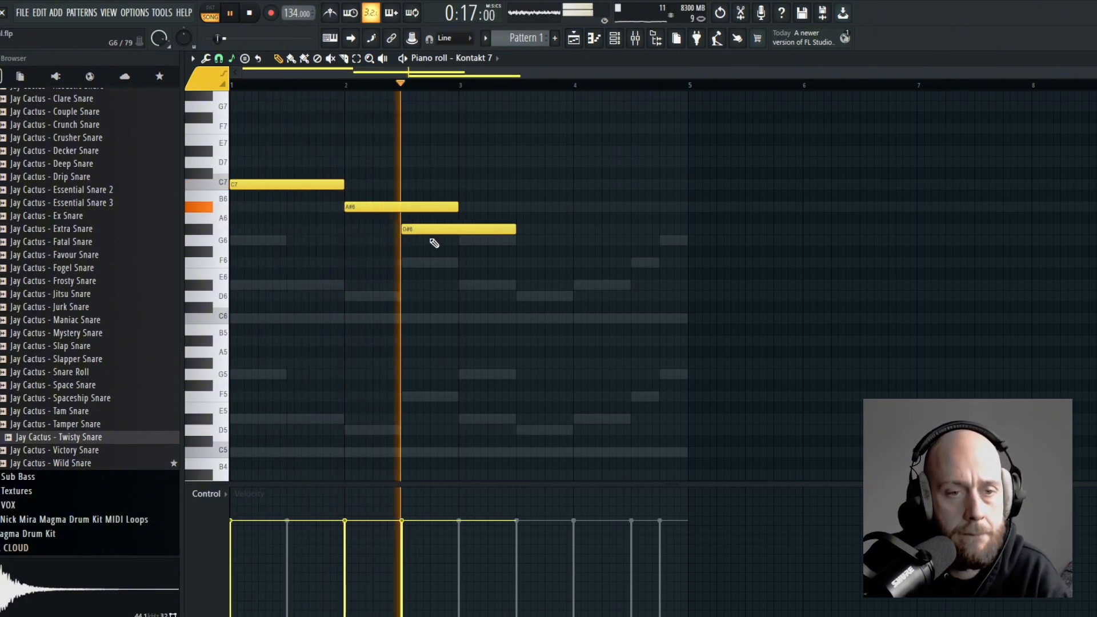
click(463, 263)
drag(512, 263, 511, 240)
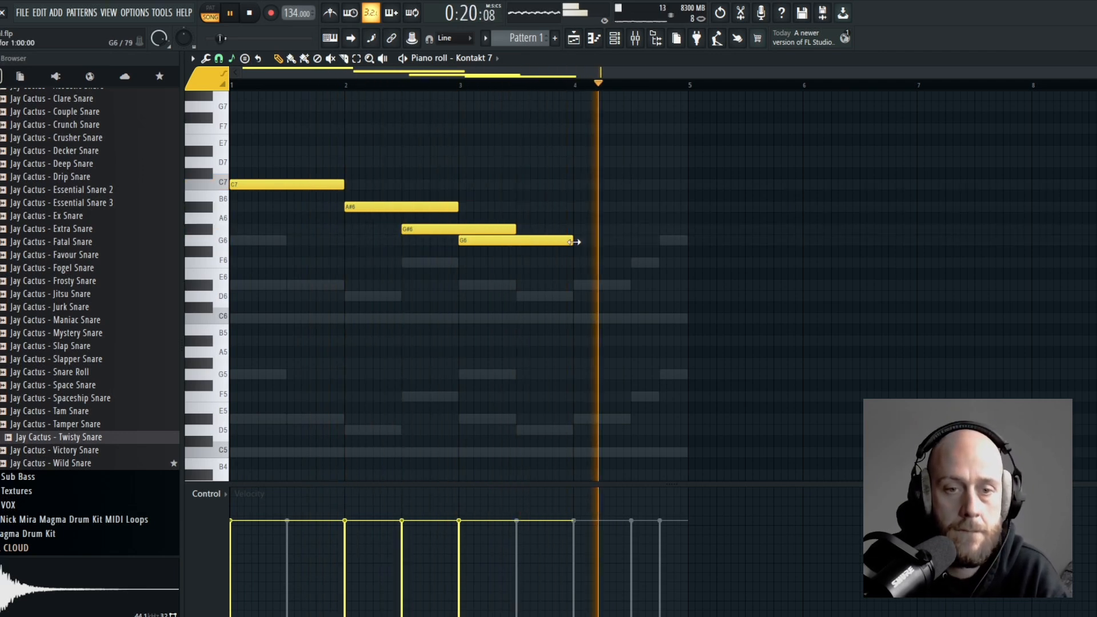
- Lengthen the Kontakt 7 G6 note so it lasts two bars, through the end of bar 4, and close the piano roll
drag(574, 242, 688, 242)
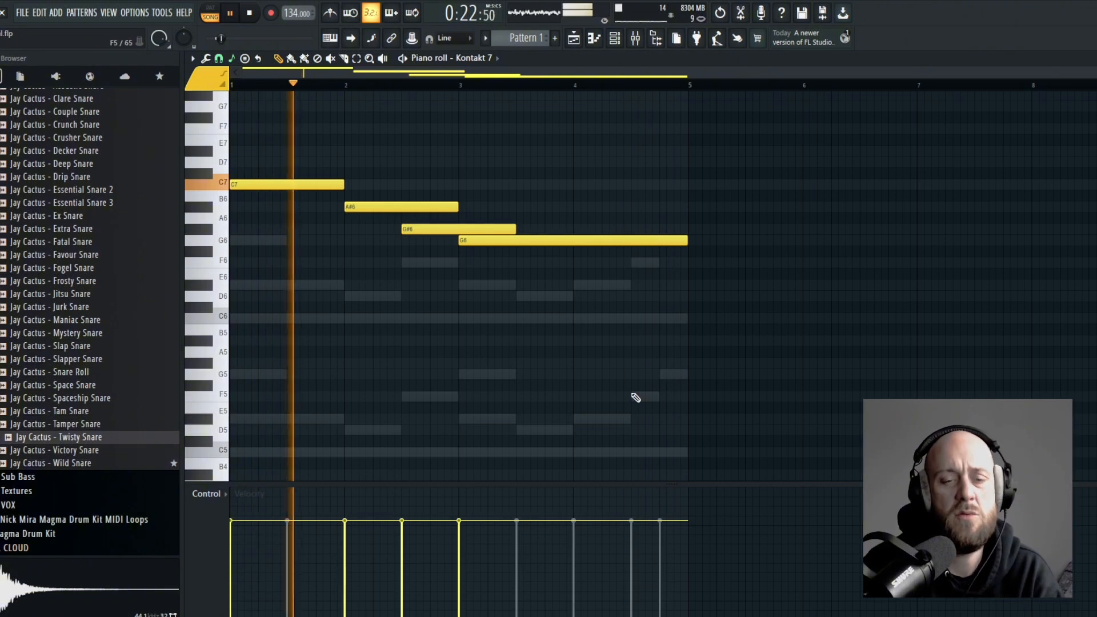
key(Escape)
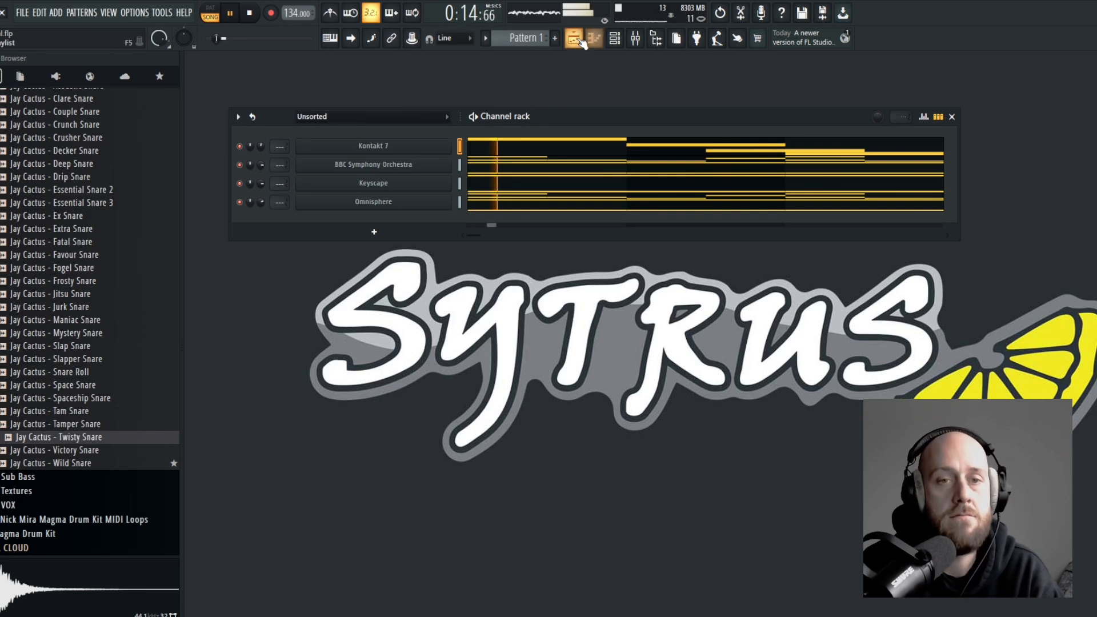
- Stop playback in the playlist and split Pattern 1 by channel into separate patterns
click(574, 38)
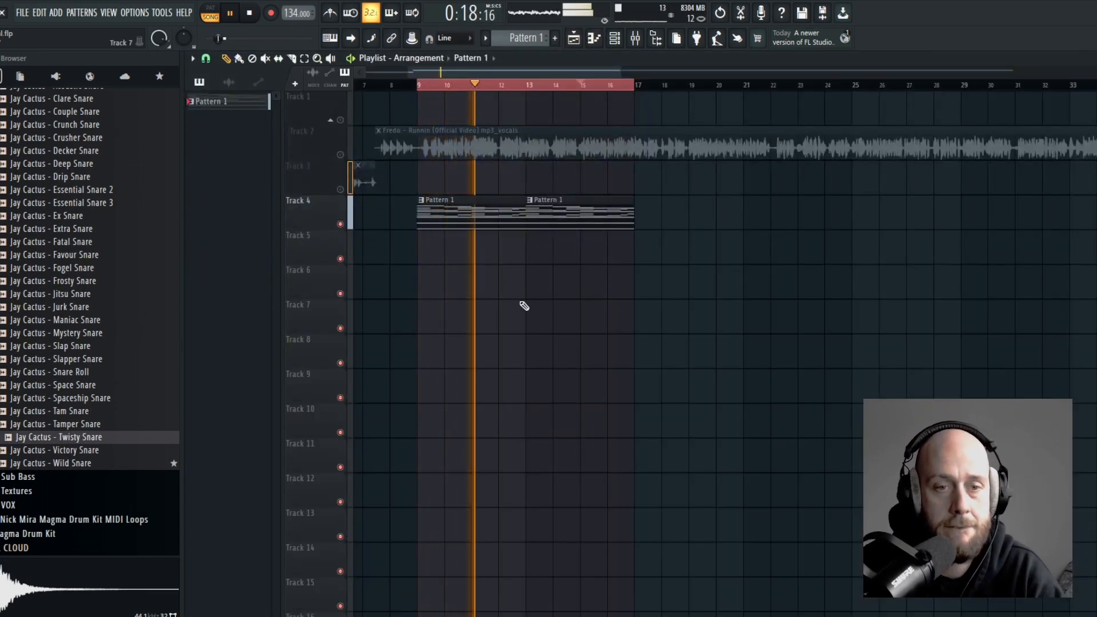
key(space)
click(531, 39)
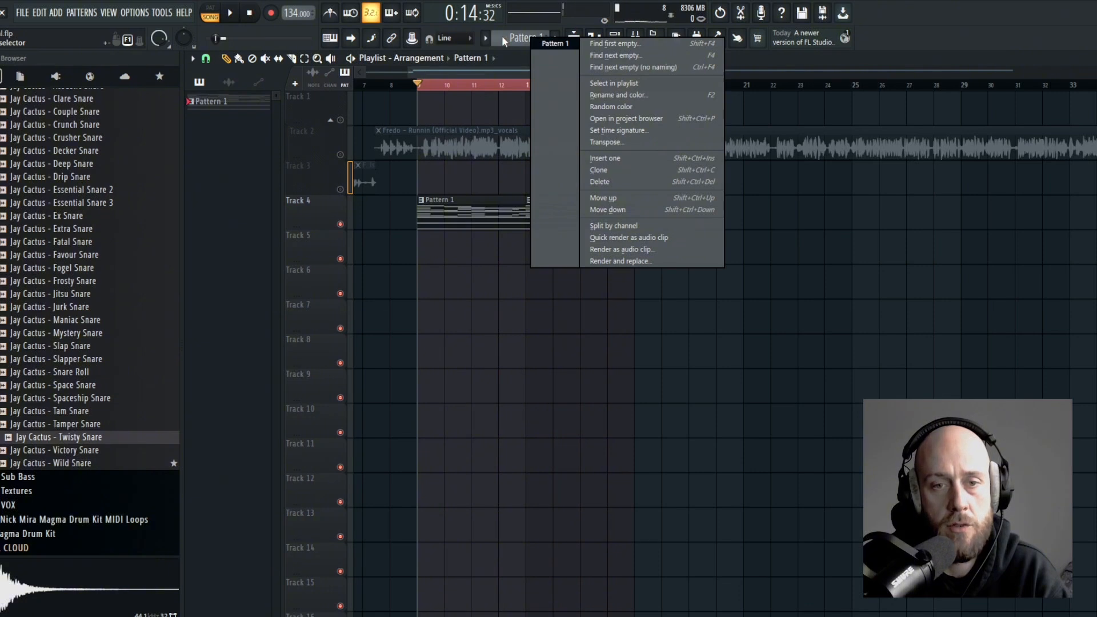
click(622, 225)
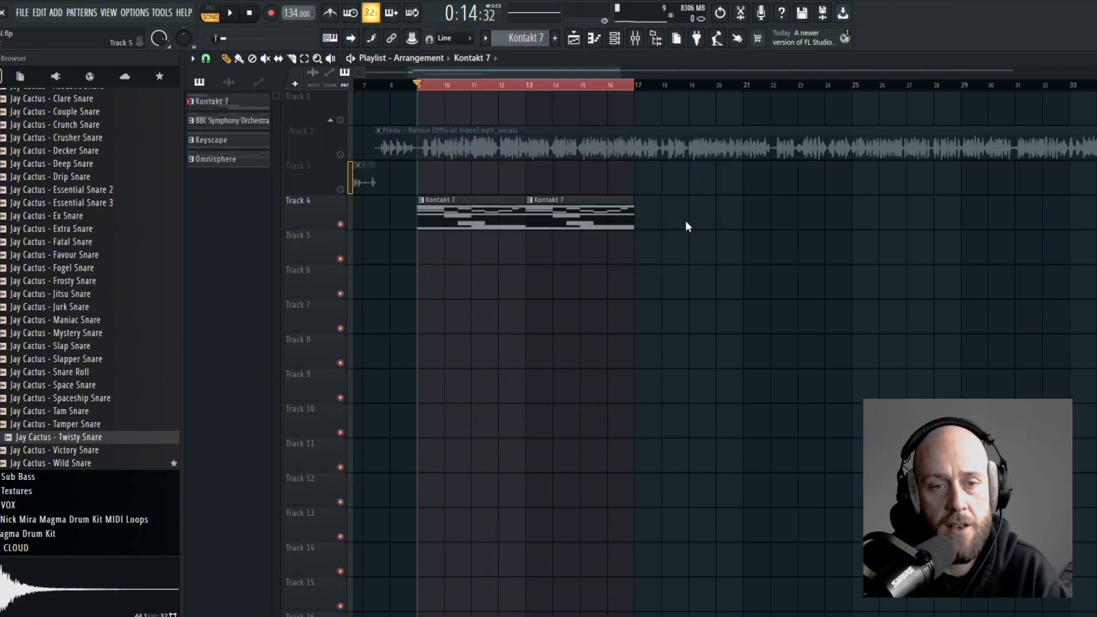
- Delete both Kontakt 7 clips on Track 4 and place all four split patterns on Tracks 4 to 7 from bar 9
right_click(620, 222)
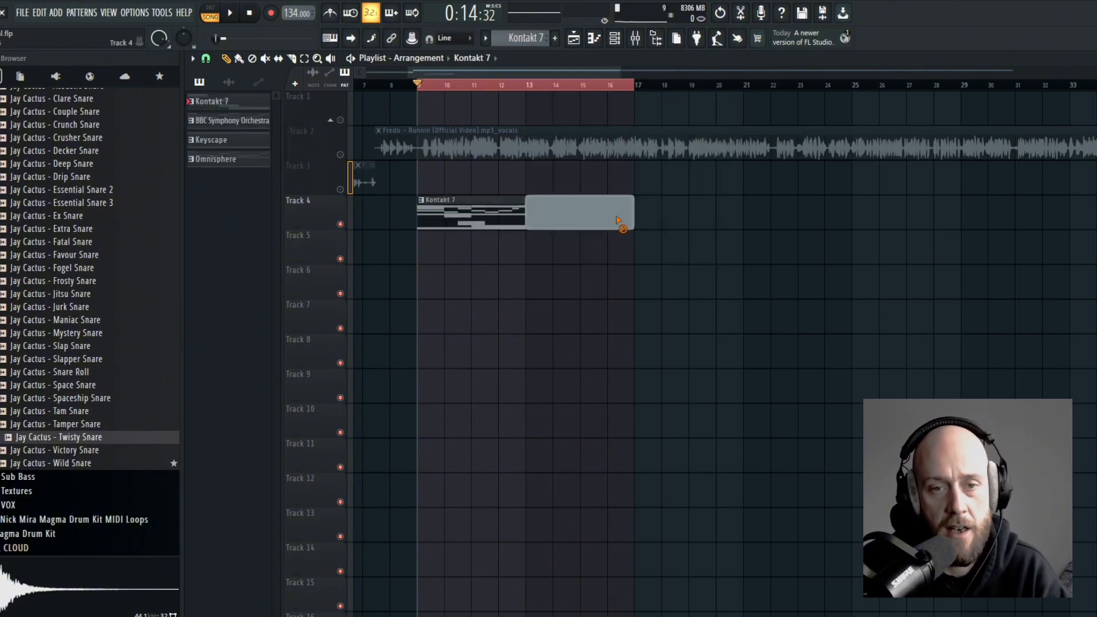
right_click(458, 217)
drag(235, 109, 235, 171)
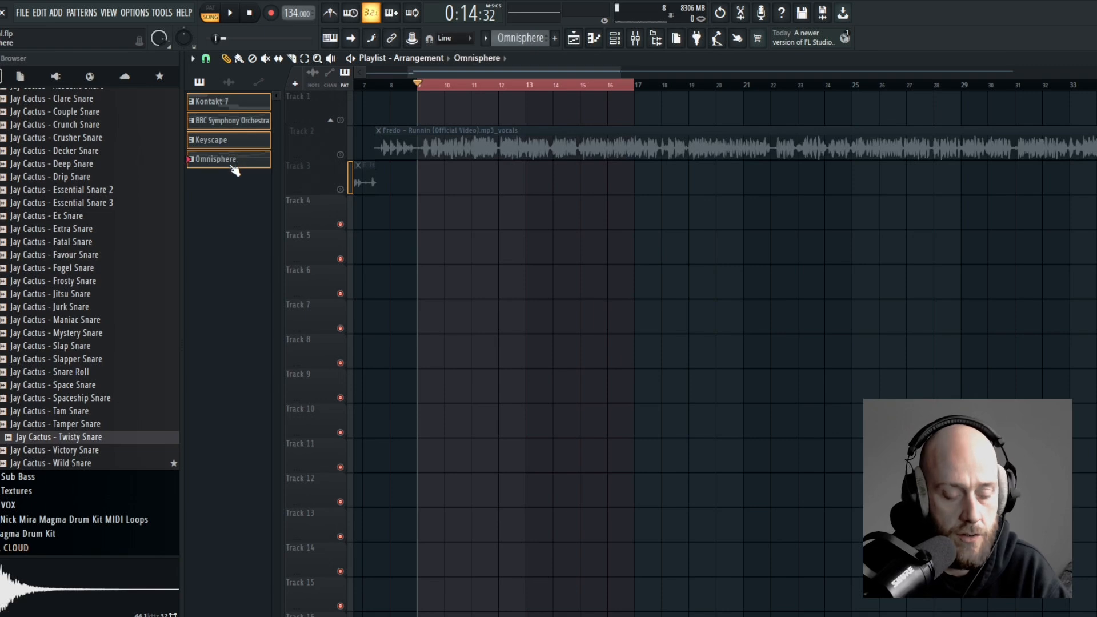
drag(245, 103, 464, 229)
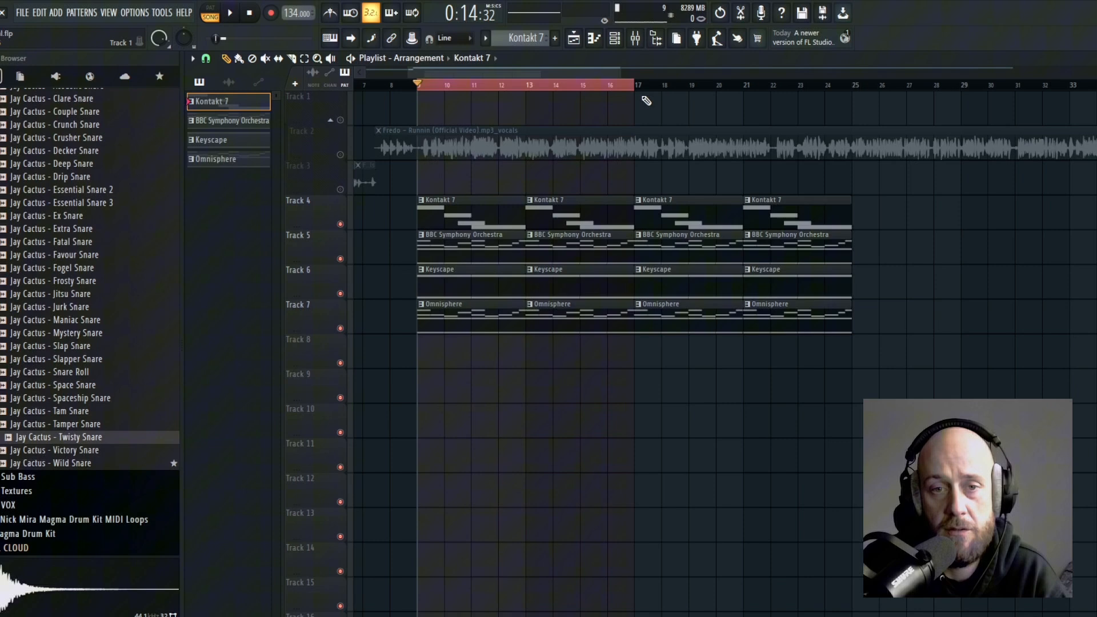
- Clear the time selection and thin the repeats, deleting Kontakt 7 clips from bar 17 on and Omnisphere clips from bar 25 on
ctrl+click(633, 85)
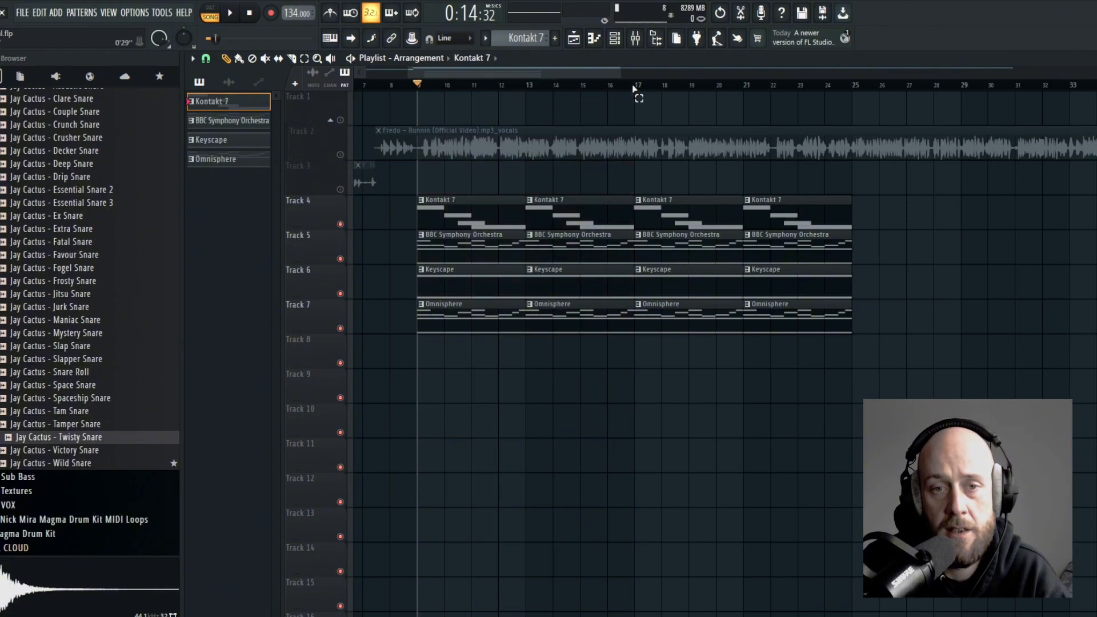
right_click(677, 215)
right_click(772, 222)
key(space)
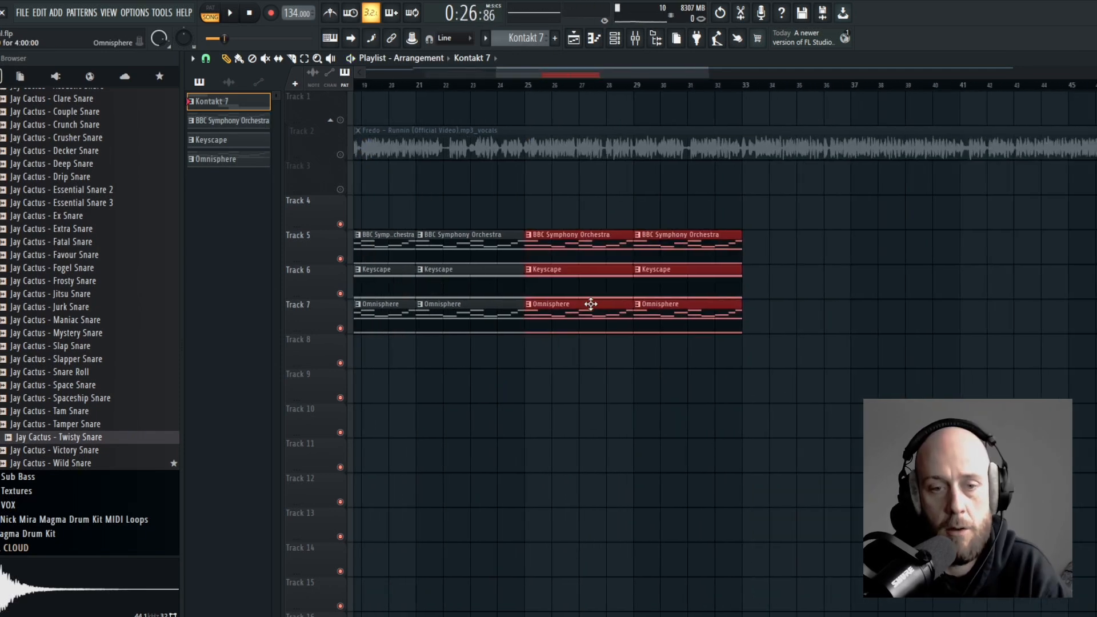
right_click(589, 304)
right_click(689, 317)
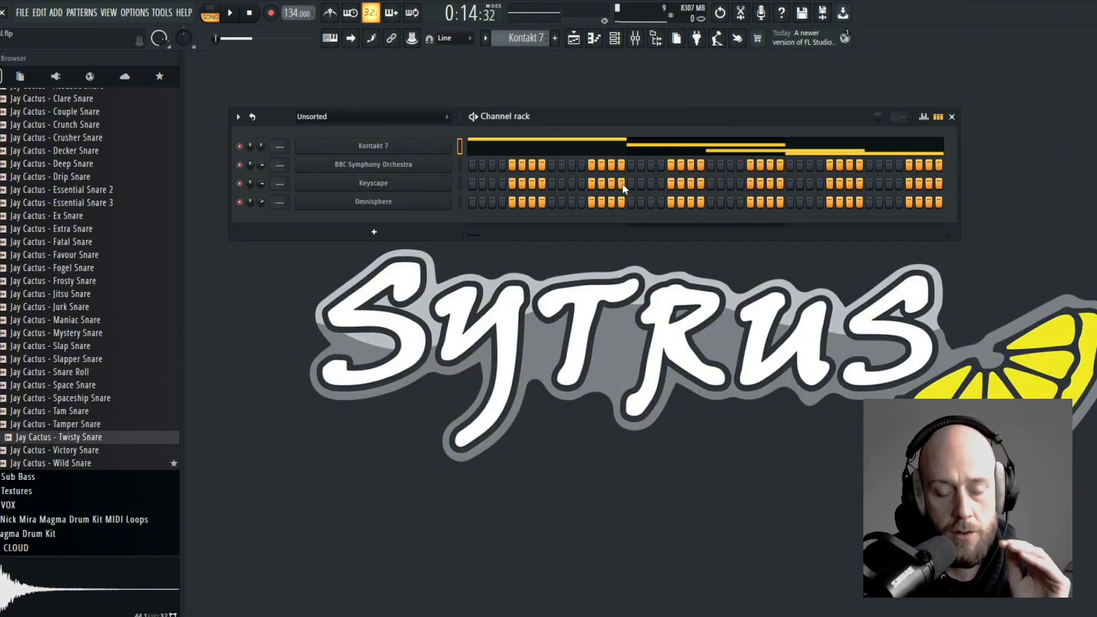
- Arm the Master mixer track and record the arrangement from bar 9 as an audio clip in the playlist
key(F9)
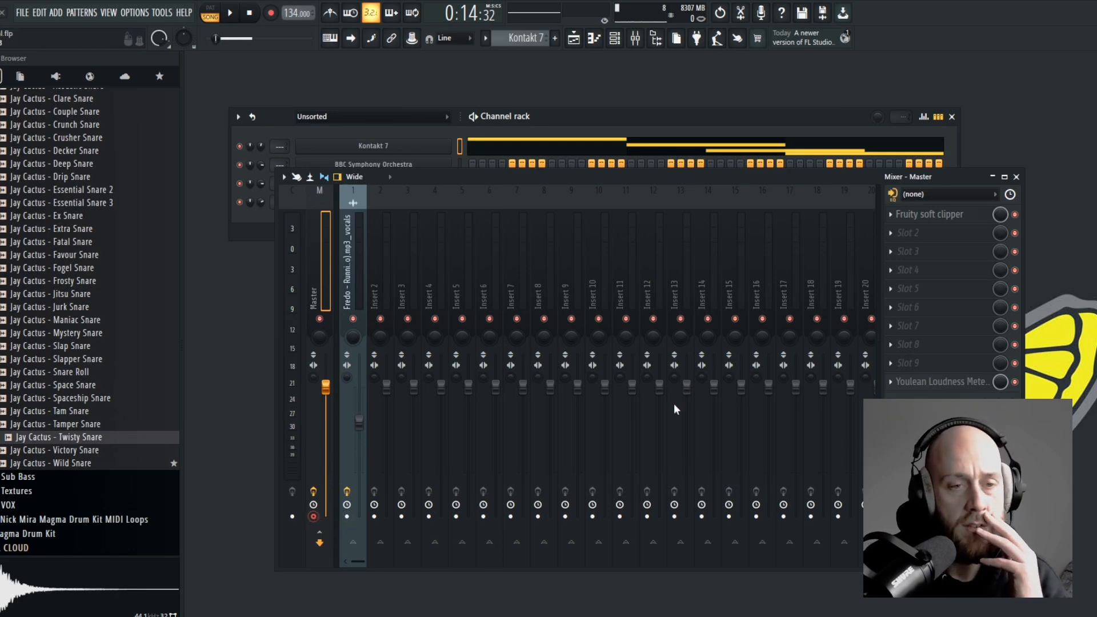
click(577, 40)
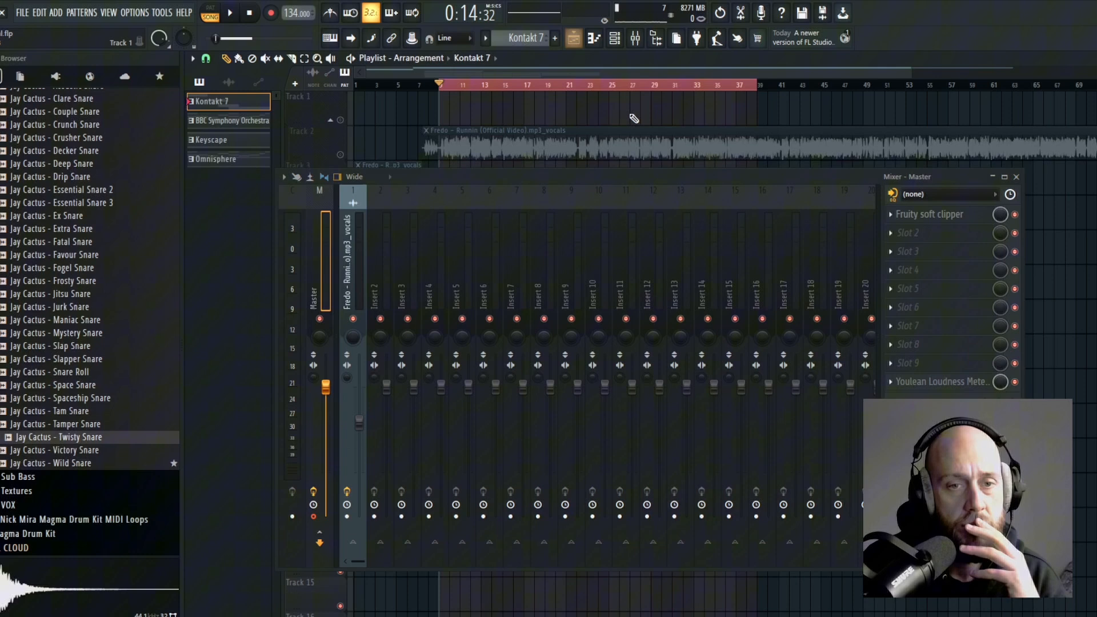
click(1019, 177)
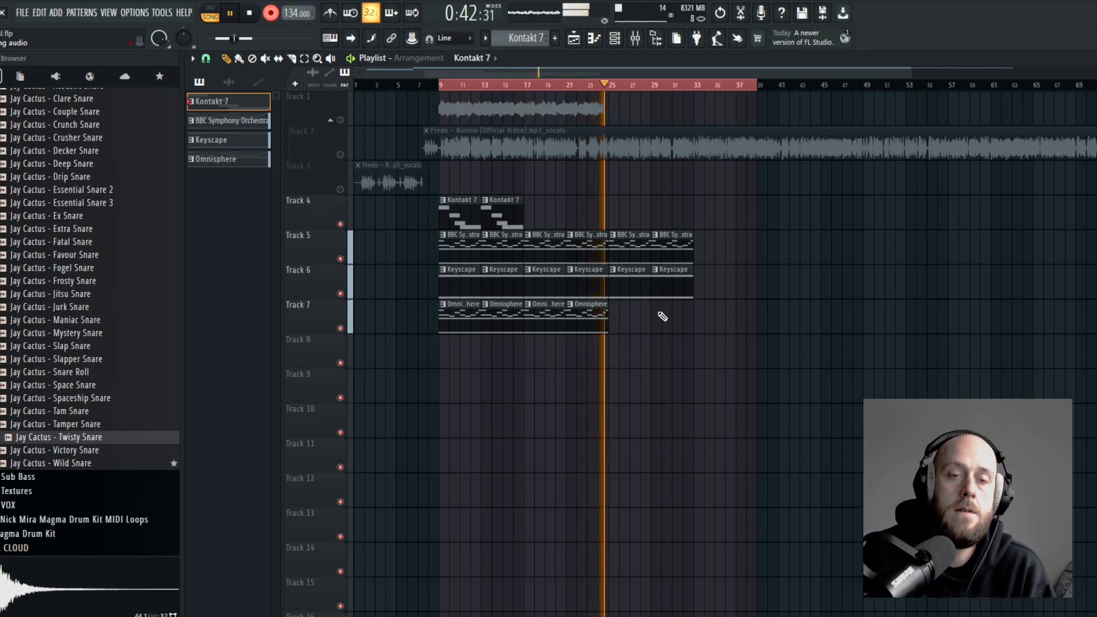
key(space)
- Move the recorded Master clip to Track 9 and slice it into 8-bar sections staggered across Tracks 9, 10 and 11
drag(490, 108, 503, 398)
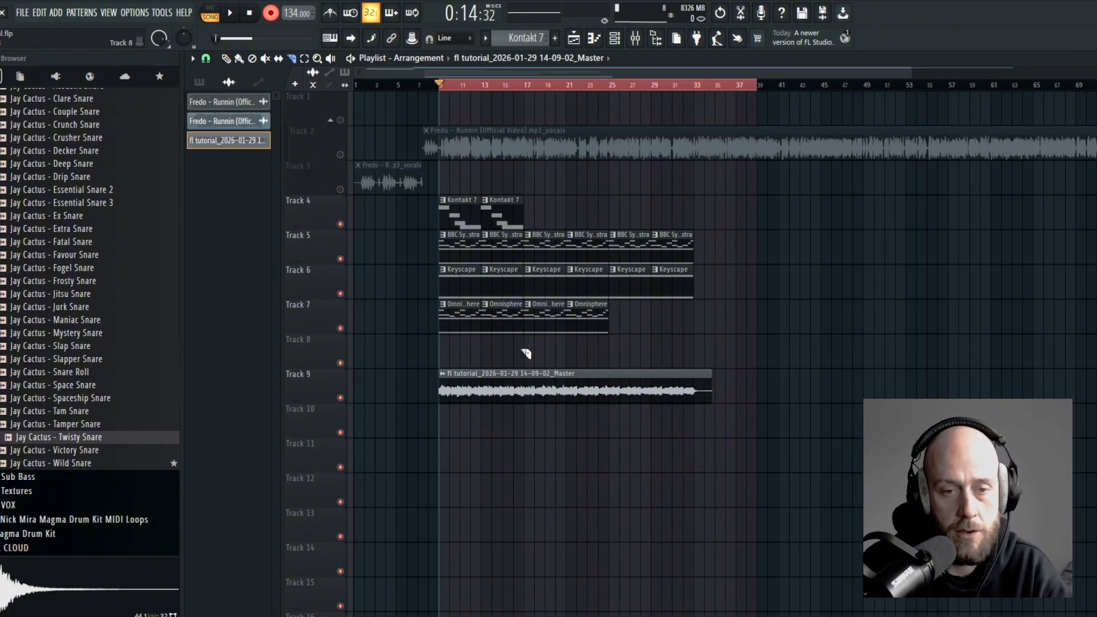
click(525, 413)
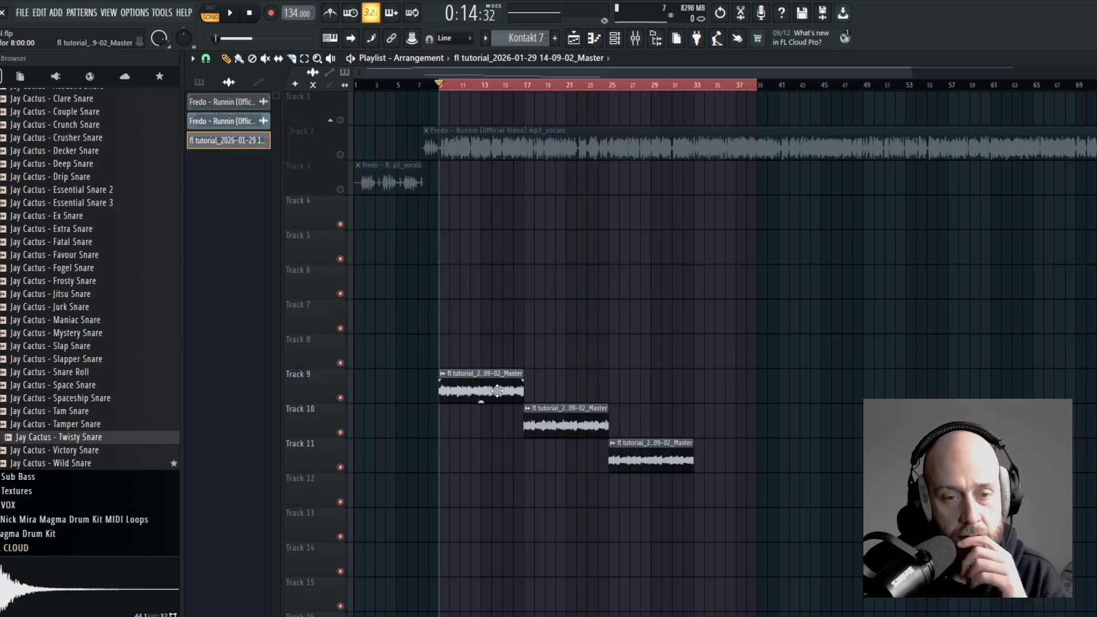
- Set the recorded clip's time-stretching mode to Stretch, audition it at -200 cents, and shift its pitch to +200 cents
double_click(497, 389)
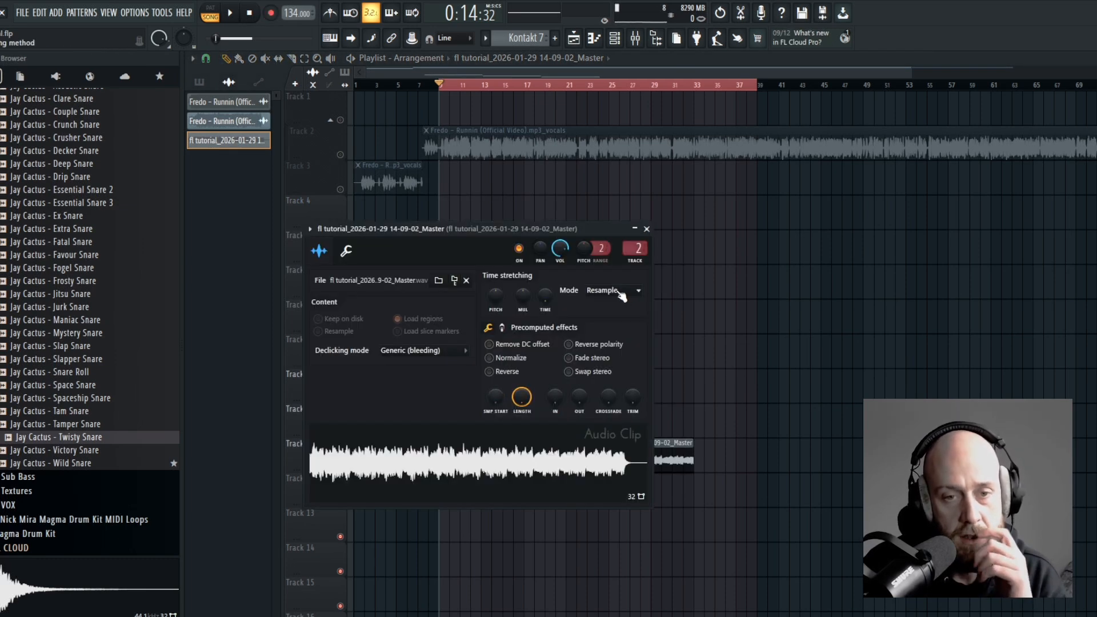
click(617, 290)
click(606, 329)
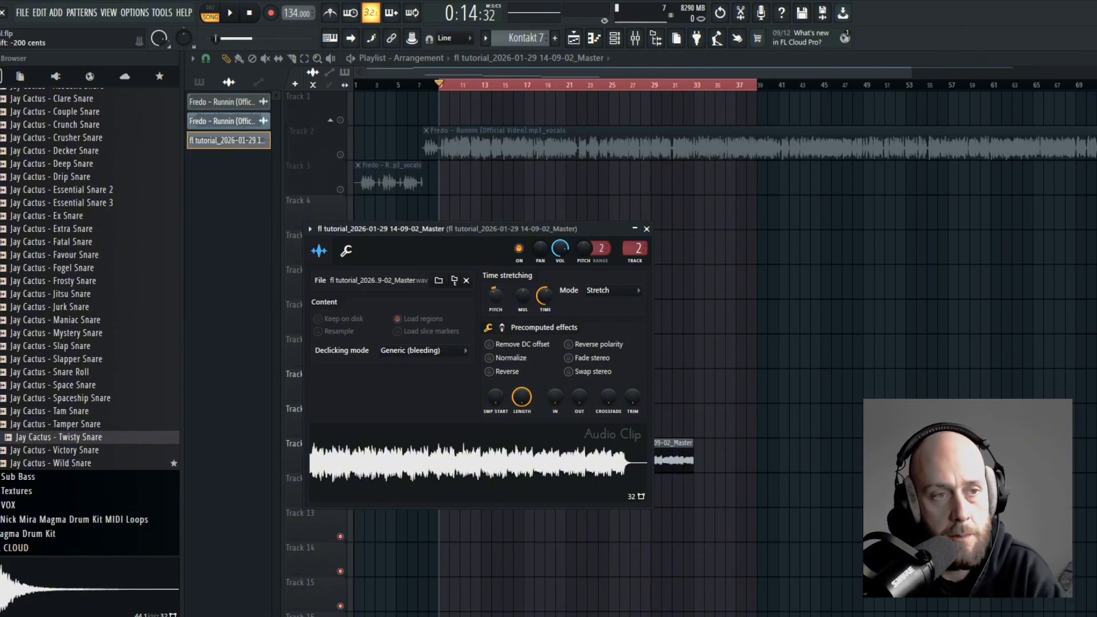
key(space)
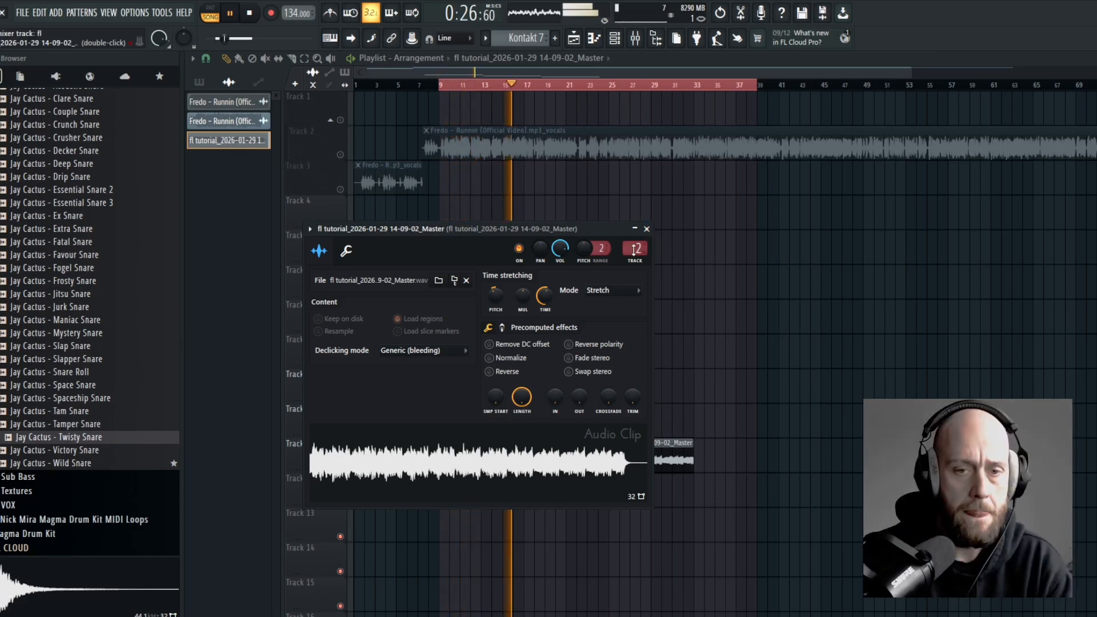
key(space)
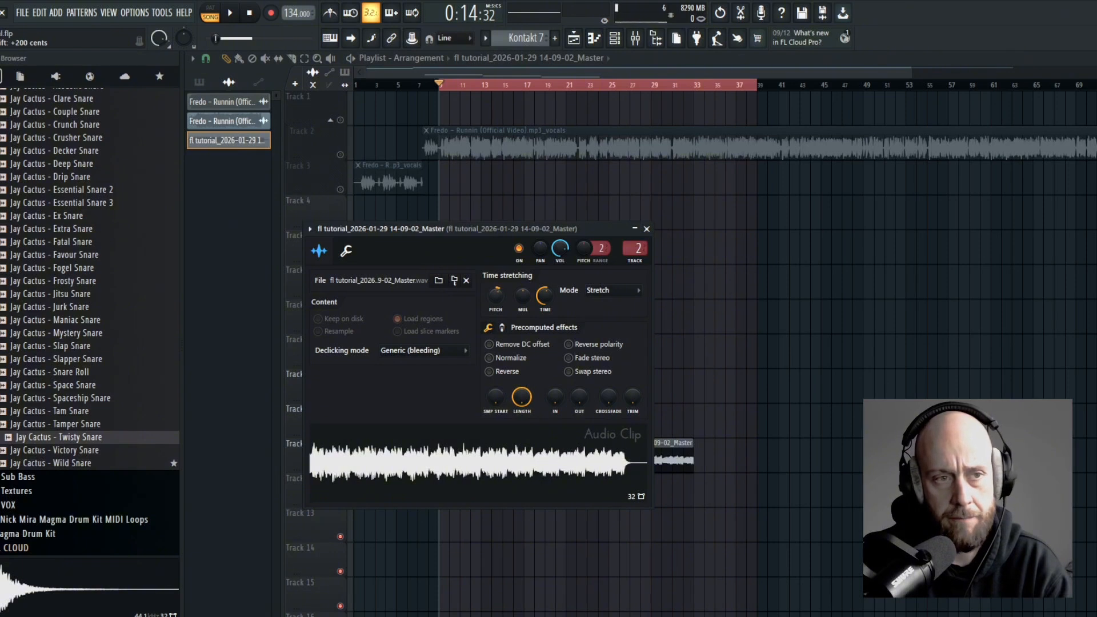
key(space)
click(647, 228)
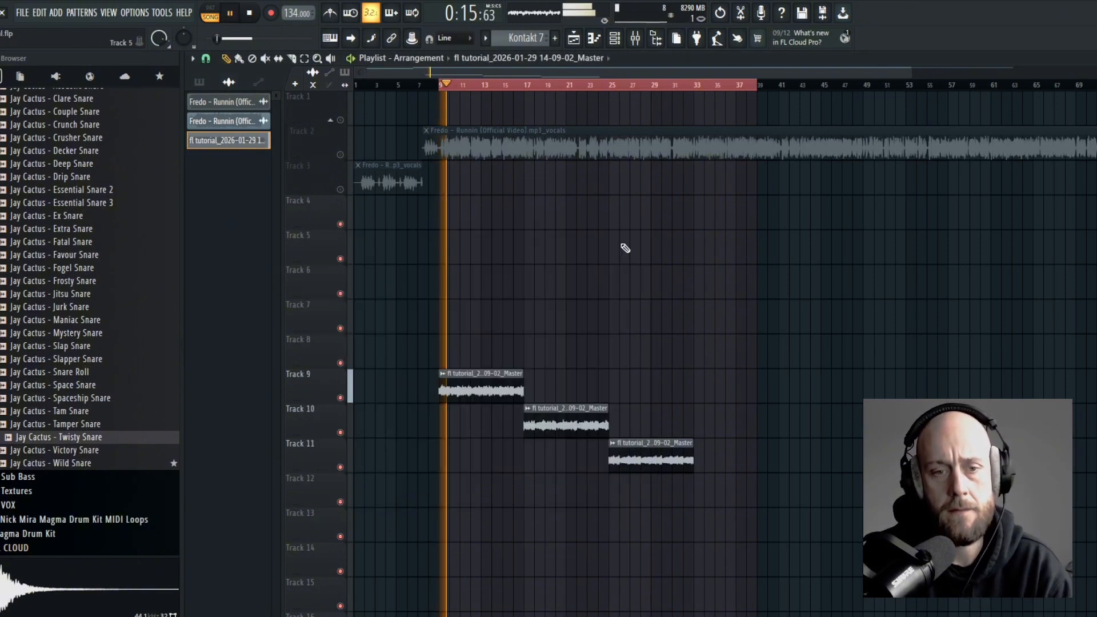
- Reverse the recorded melody audio and play its slices back with the vocals
scroll(473, 306, up, 4)
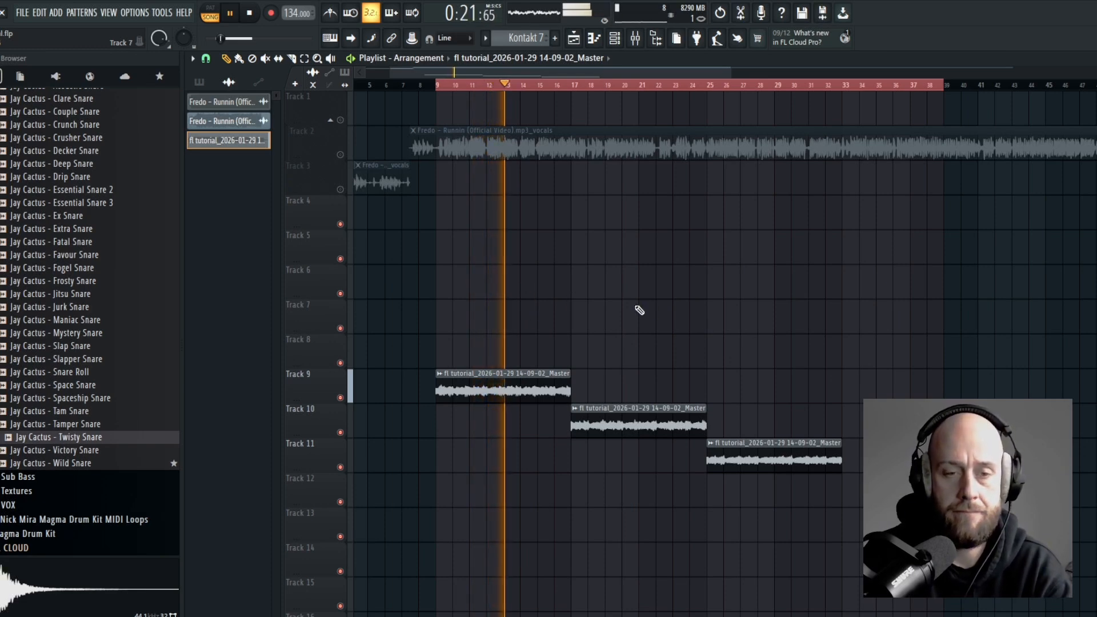
key(F9)
key(space)
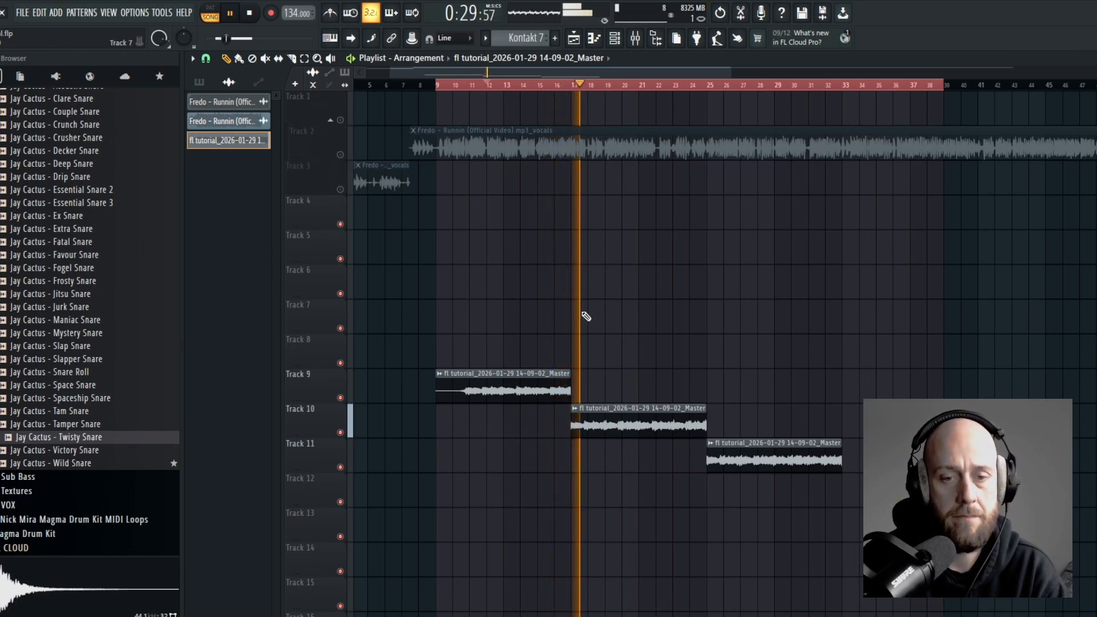
key(space)
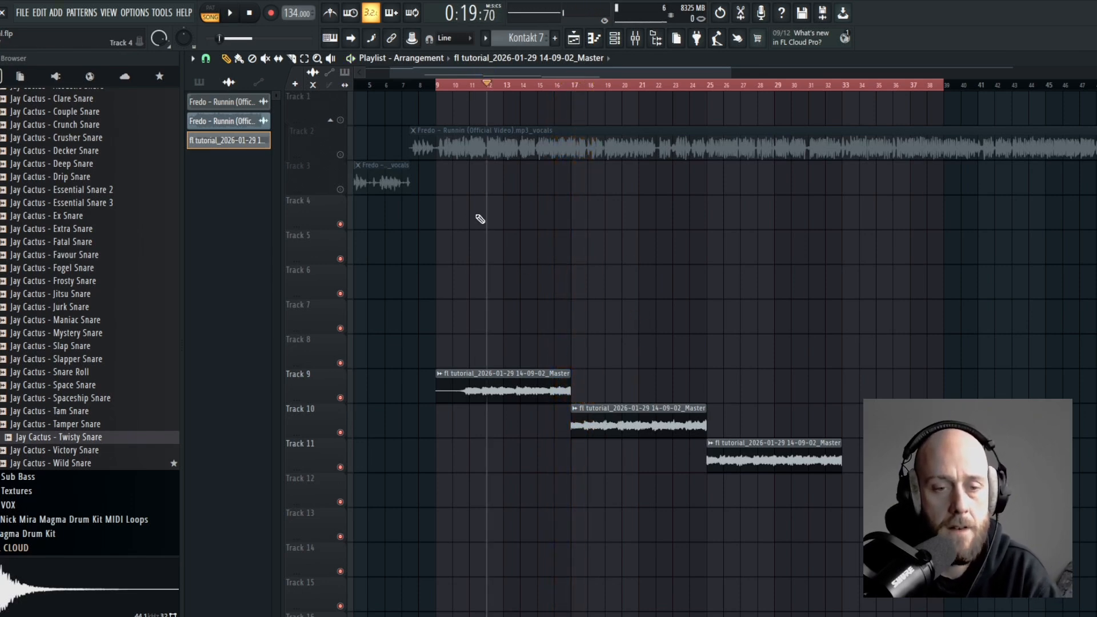
- In the recorded melody's Fruity Parametric EQ 2, move the high-pass to about 120 Hz and the low-pass to about 15 kHz
click(474, 87)
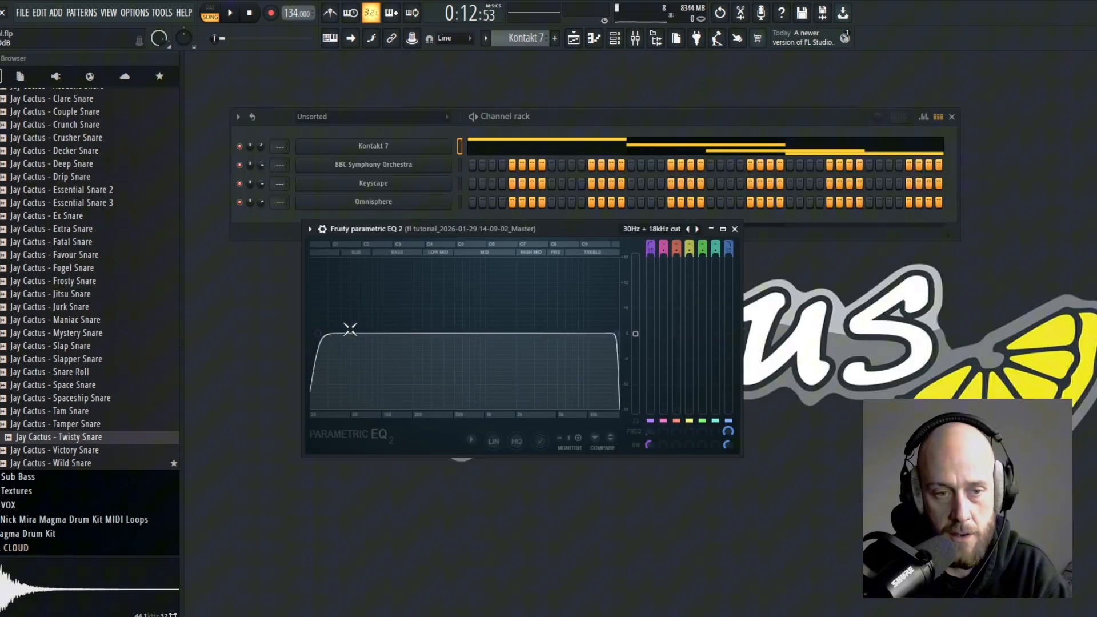
drag(349, 329, 390, 333)
key(space)
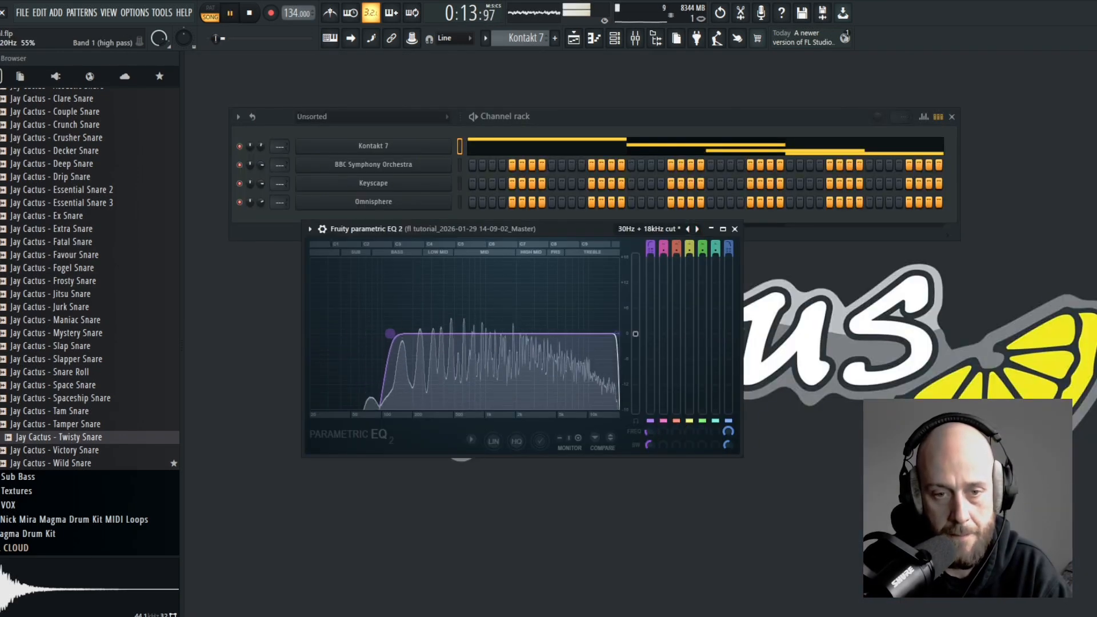
drag(616, 333, 606, 333)
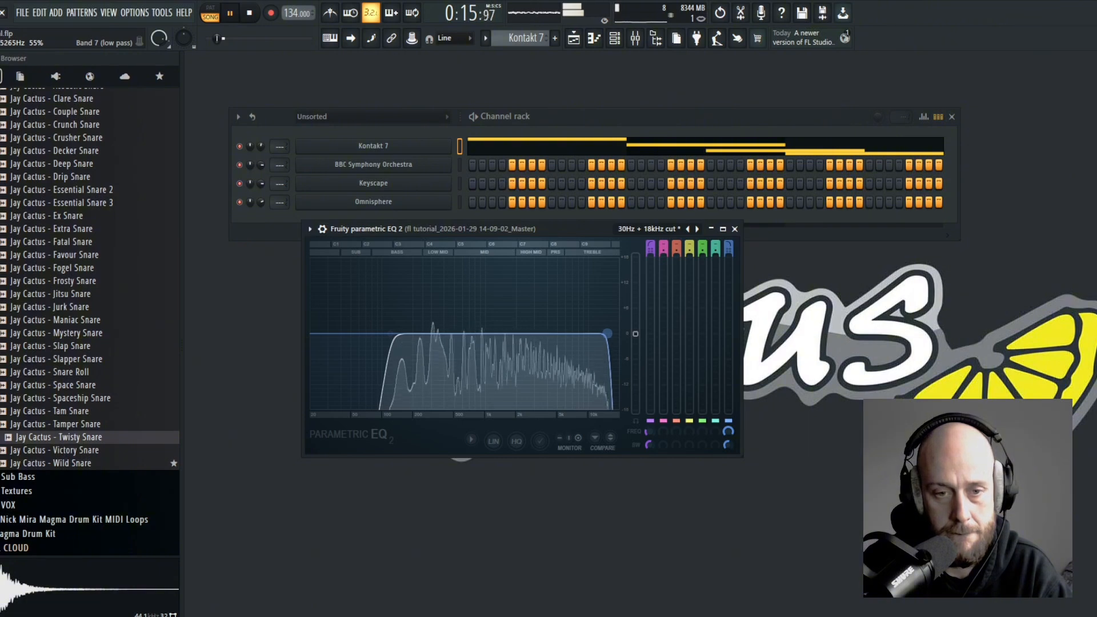
click(735, 229)
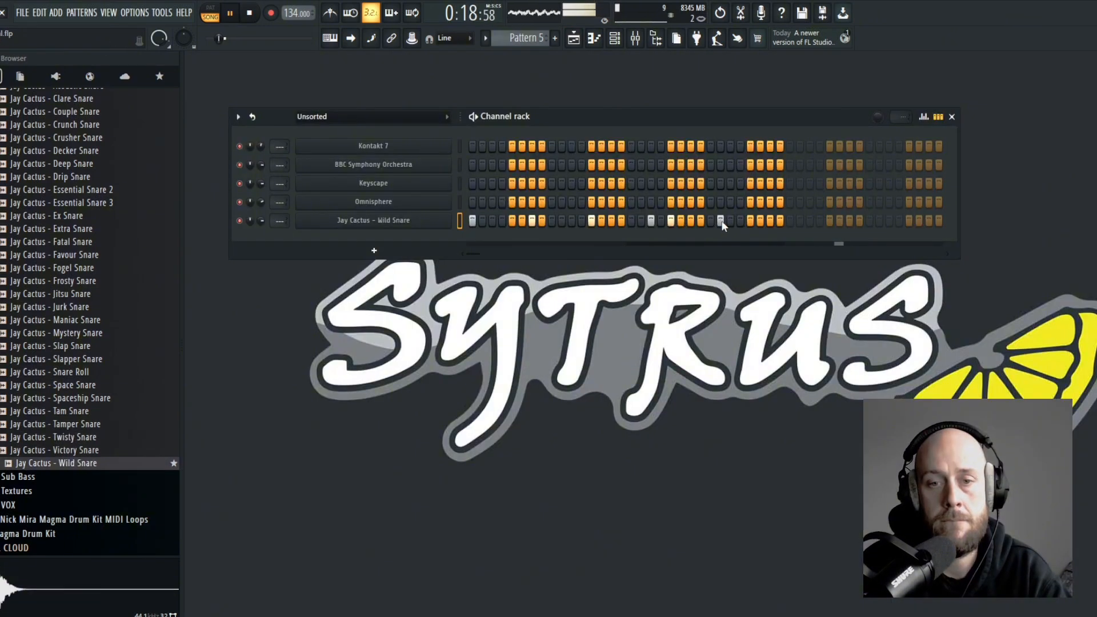
- Extend the Jay Cactus - Wild Snare part of Pattern 5 to four bars in the piano roll, with three softer hits, and audition it
right_click(451, 216)
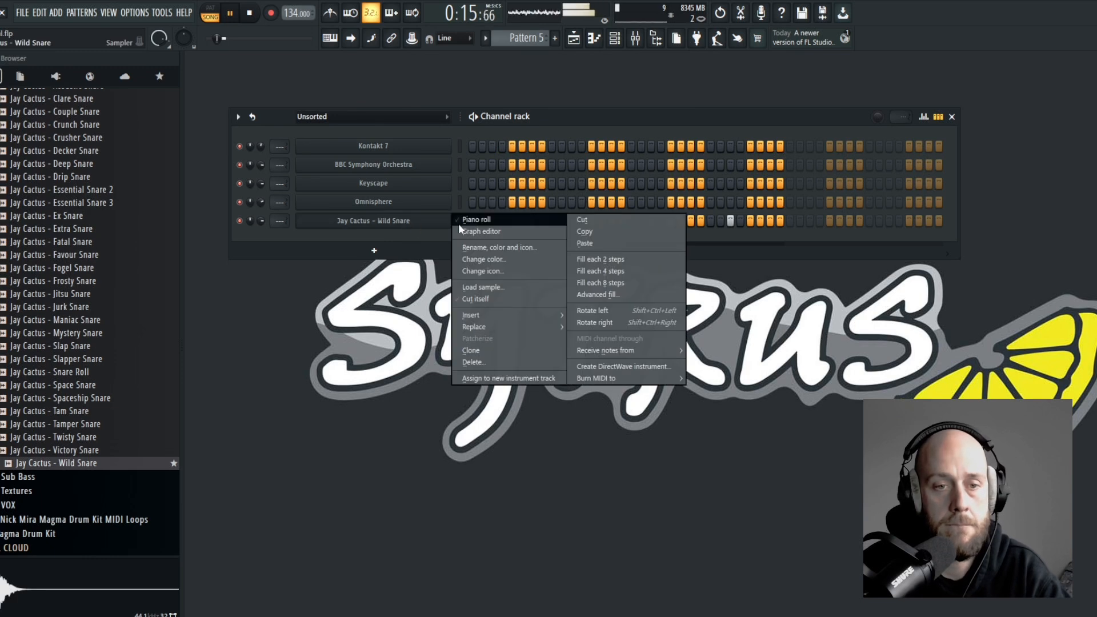
click(422, 229)
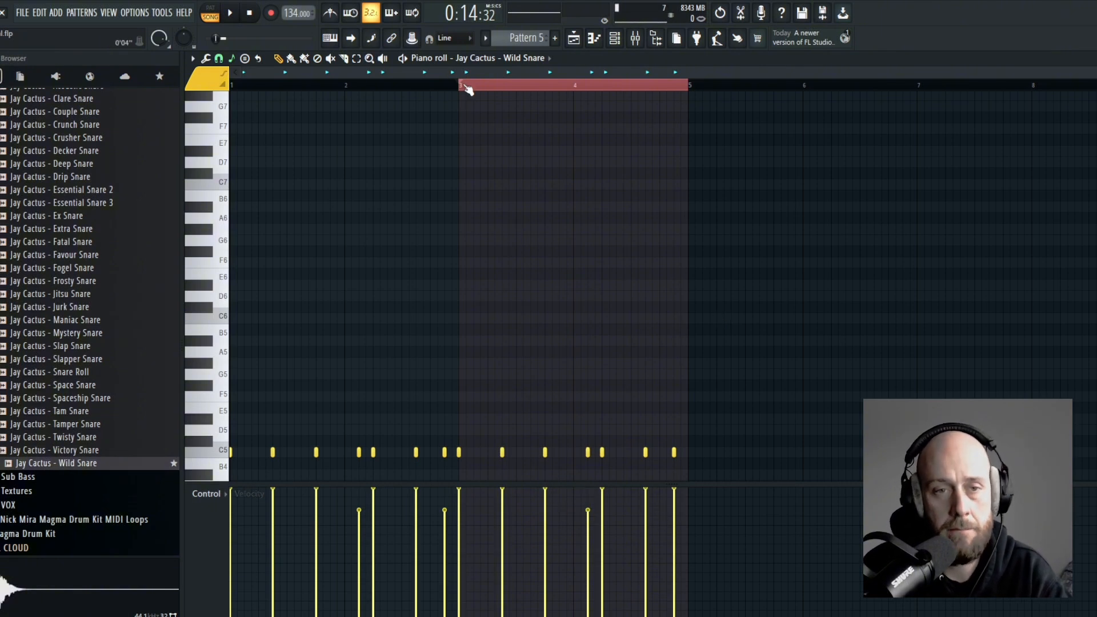
click(467, 89)
key(space)
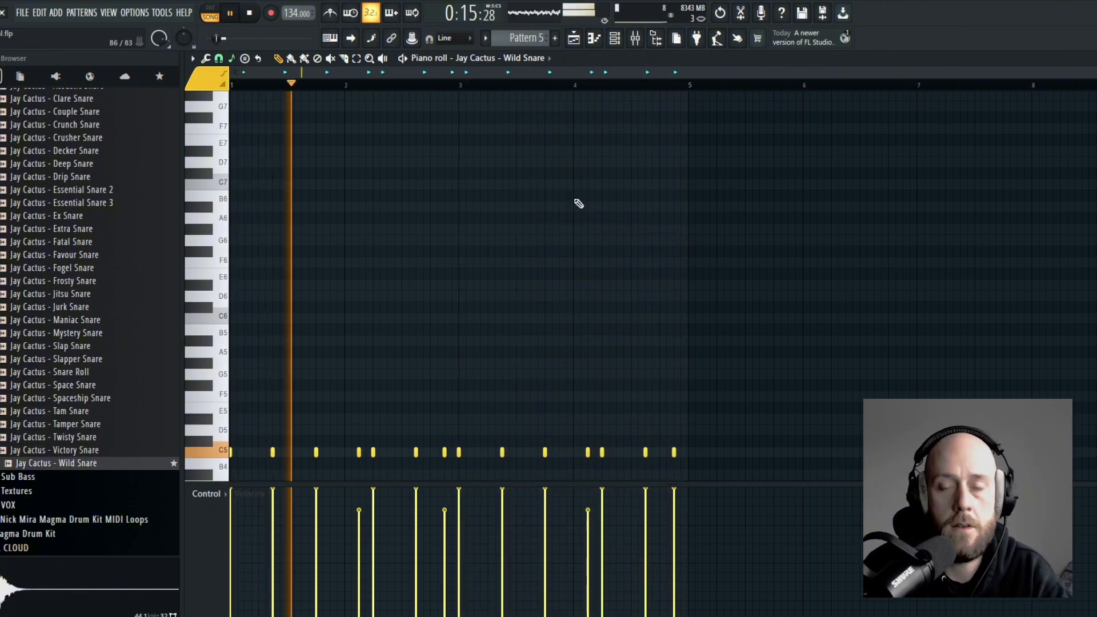
key(Escape)
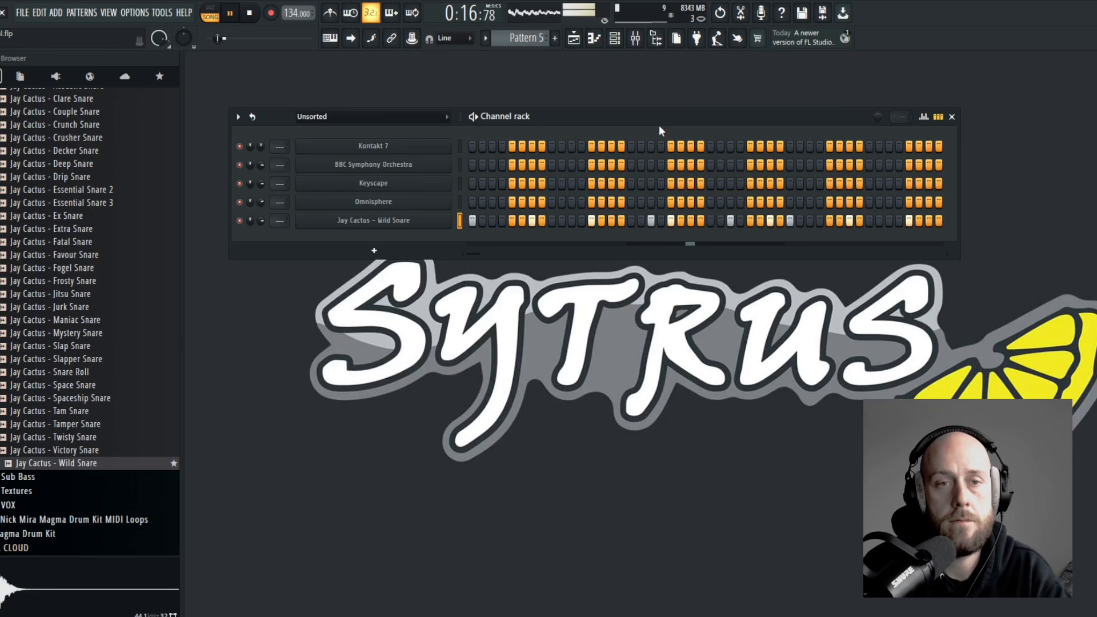
- Open the Fredo - Runnin vocals clip's settings from the playlist and slightly adjust its pitch shift
click(575, 40)
double_click(560, 132)
drag(496, 184, 496, 179)
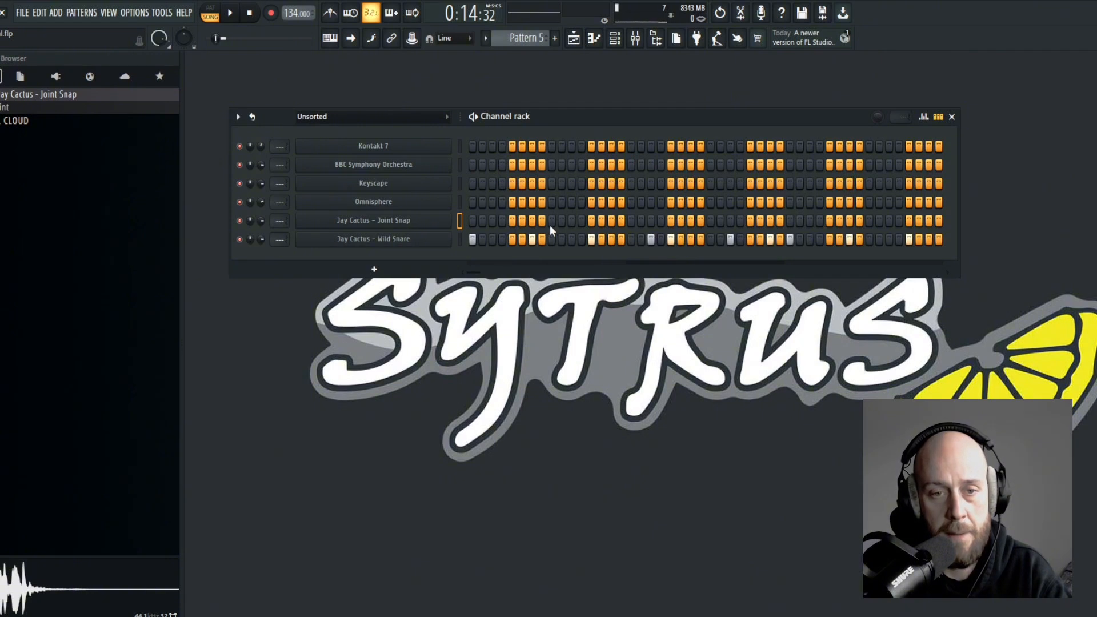
- Add Jay Cactus - Joint Snap hits on steps 9 and 41 of Pattern 5, check them in the piano roll, and select the Open Hat IV channel
click(551, 221)
key(space)
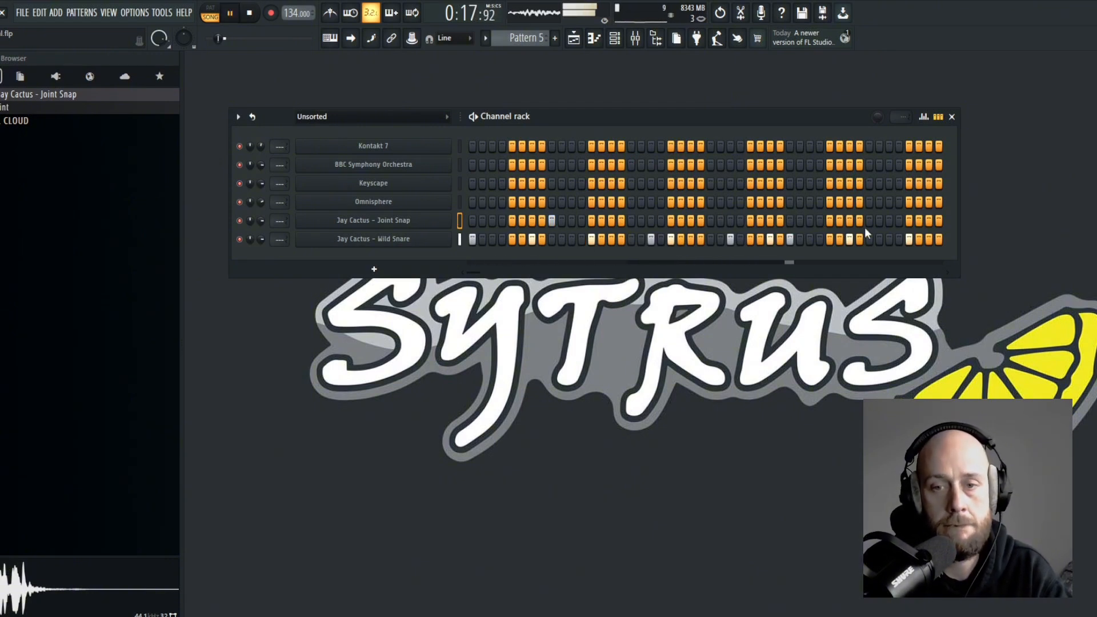
right_click(449, 217)
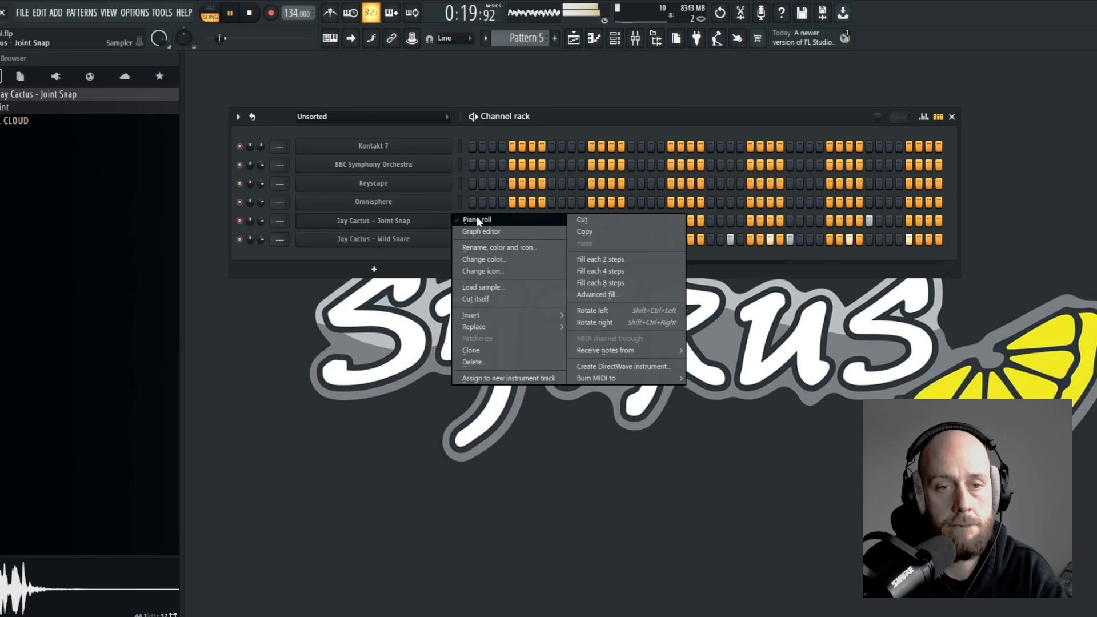
click(477, 216)
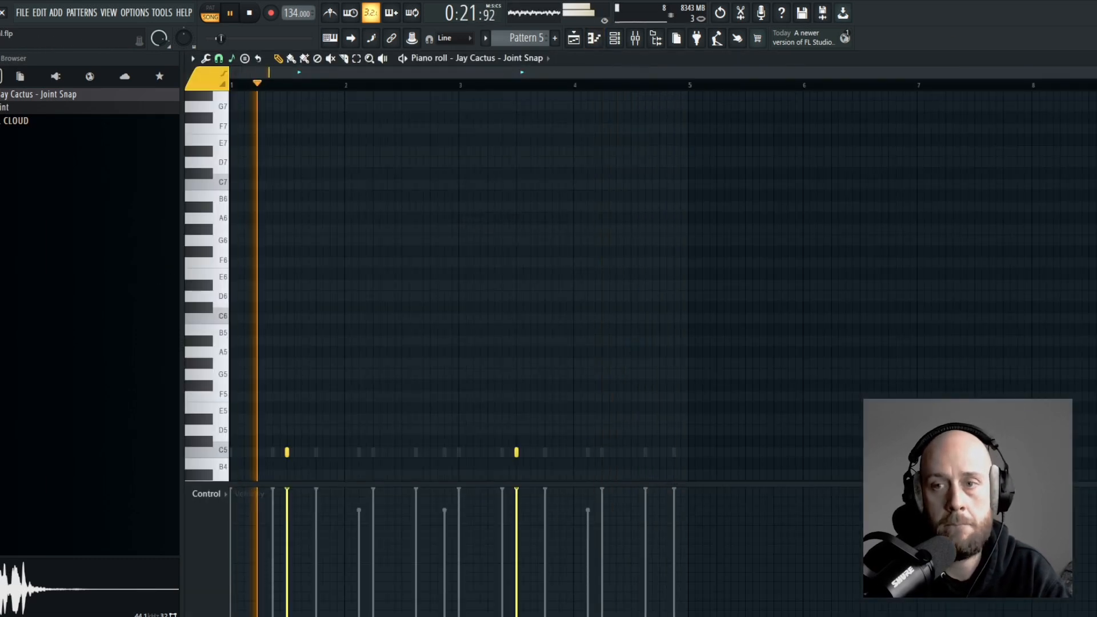
key(F7)
key(Escape)
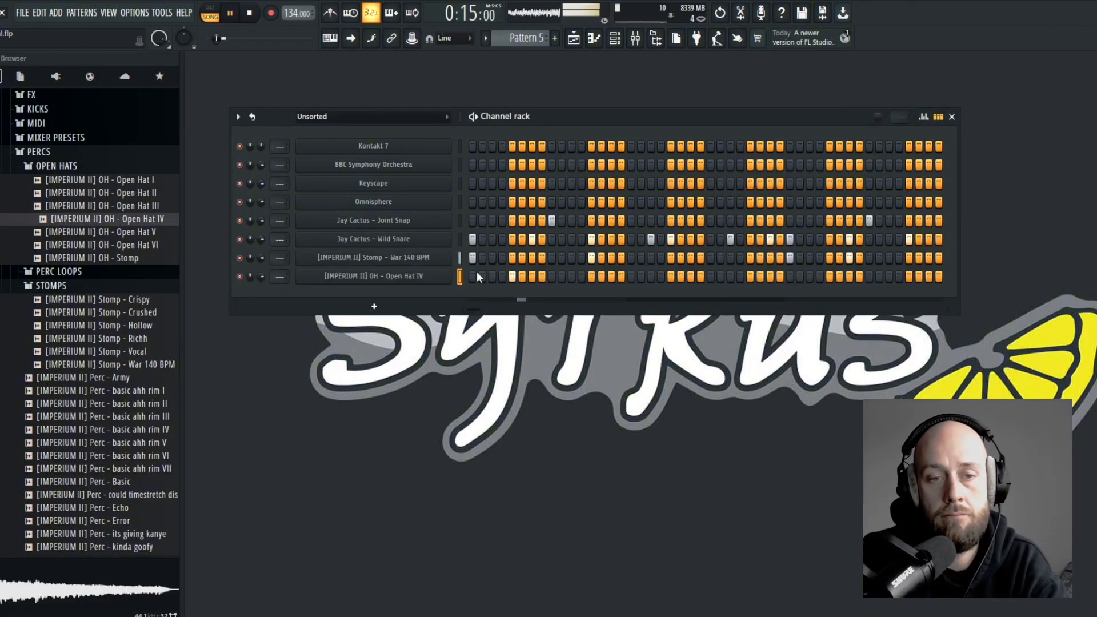
click(392, 280)
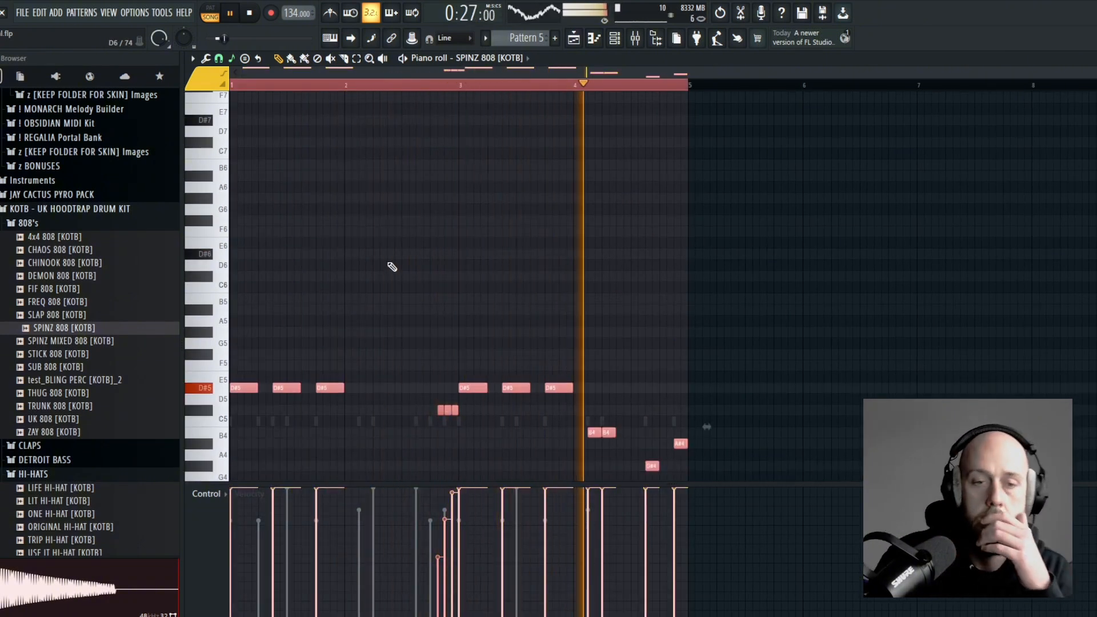
- Raise the four bar-4 notes of the SPINZ 808 [KOTB] part by one octave and leave its piano roll
ctrl+click(611, 174)
scroll(748, 400, down, 3)
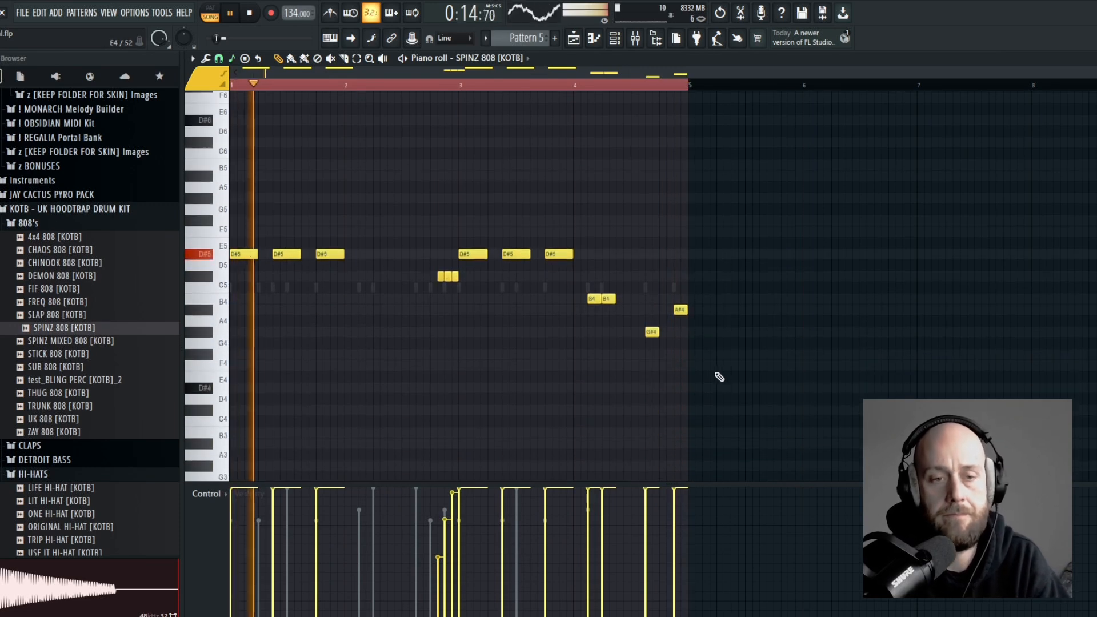
drag(771, 367, 574, 295)
key(ctrl+Up)
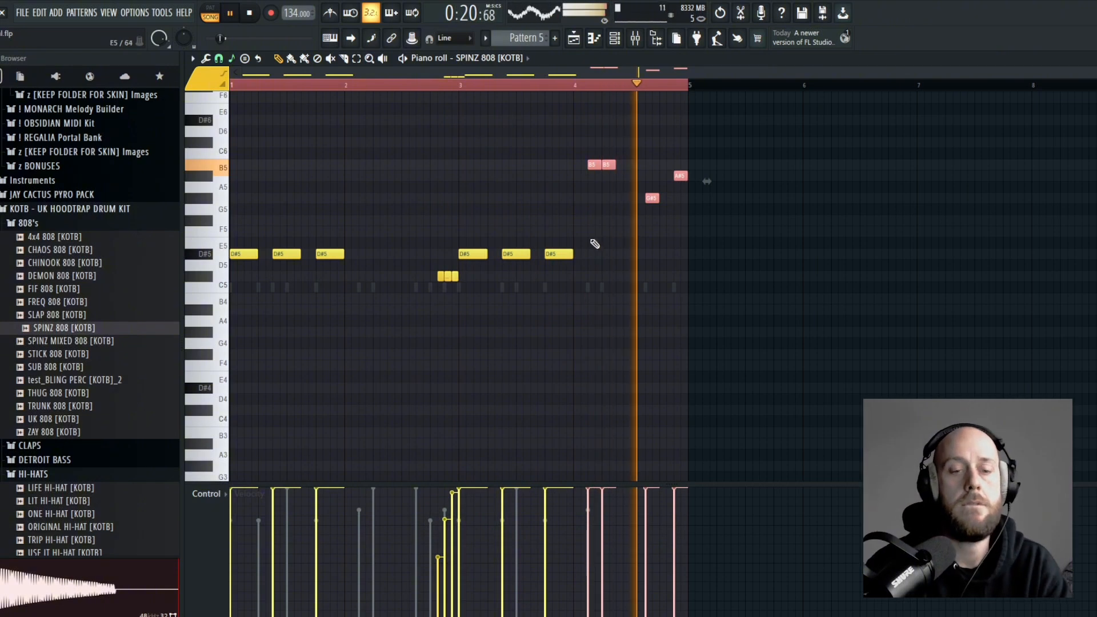
click(669, 268)
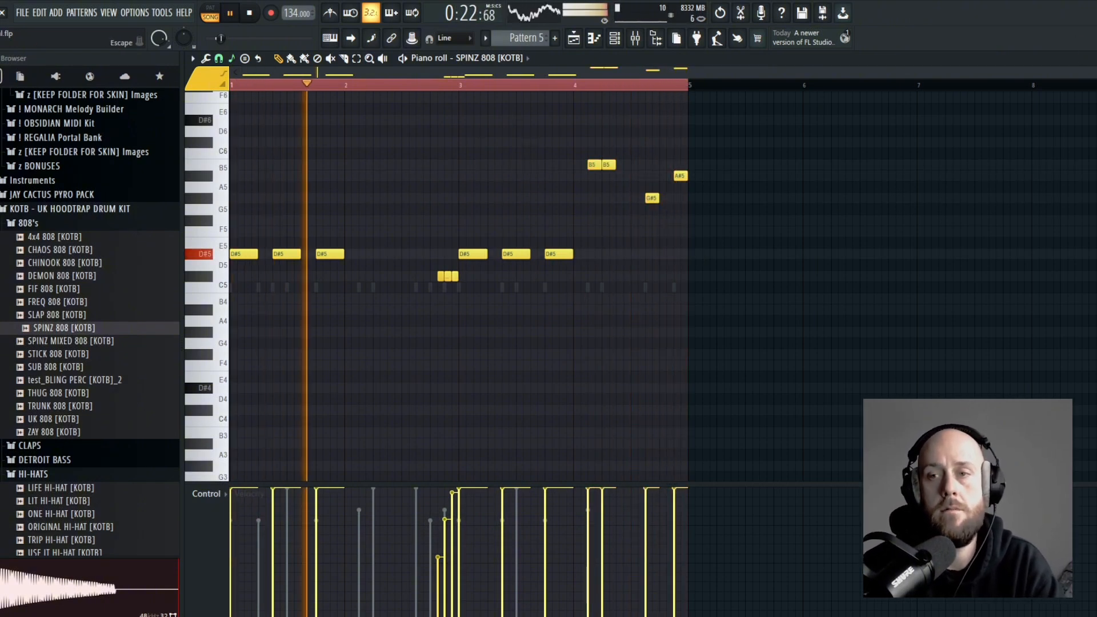
key(F7)
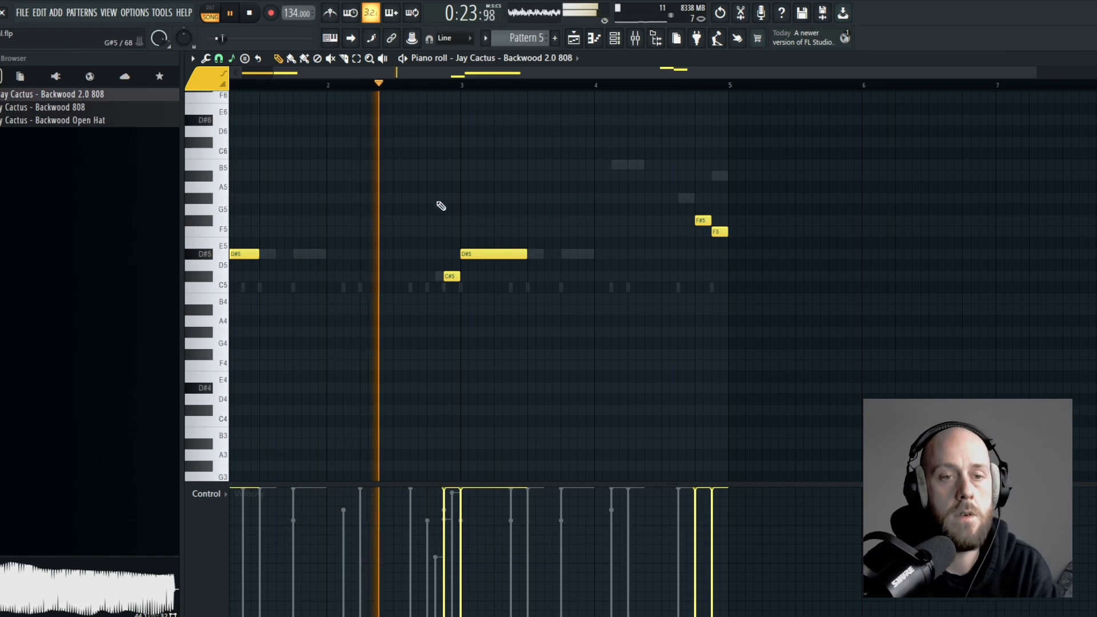
- Shape the CLASSIC DETROIT [KOTB] sampler's volume envelope with full hold and 0% sustain, and open its piano roll
scroll(441, 206, down, 1)
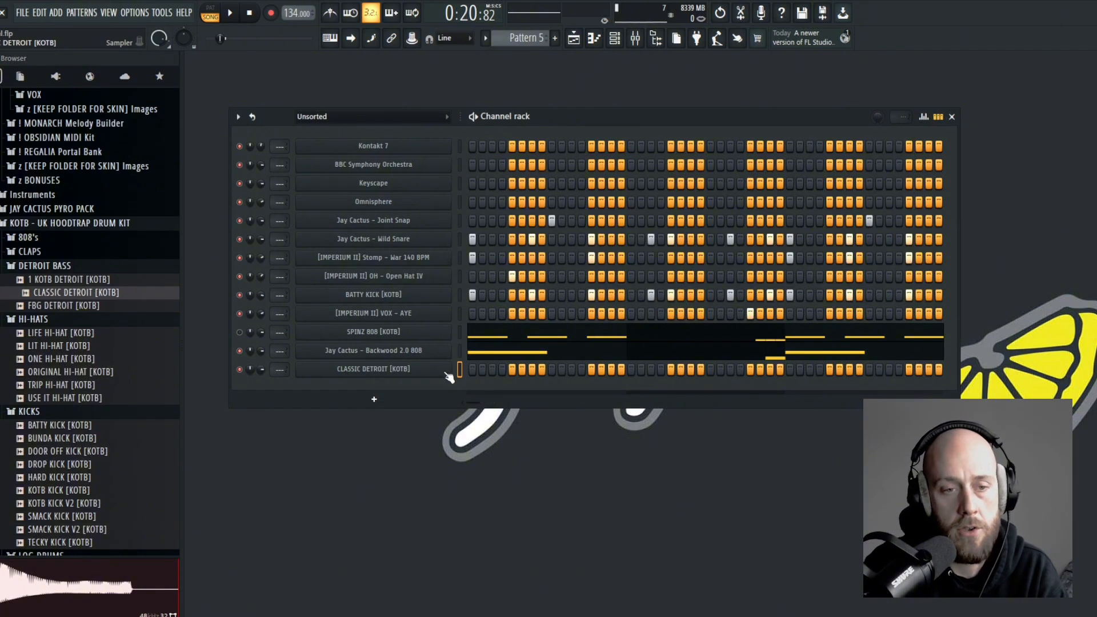
click(421, 372)
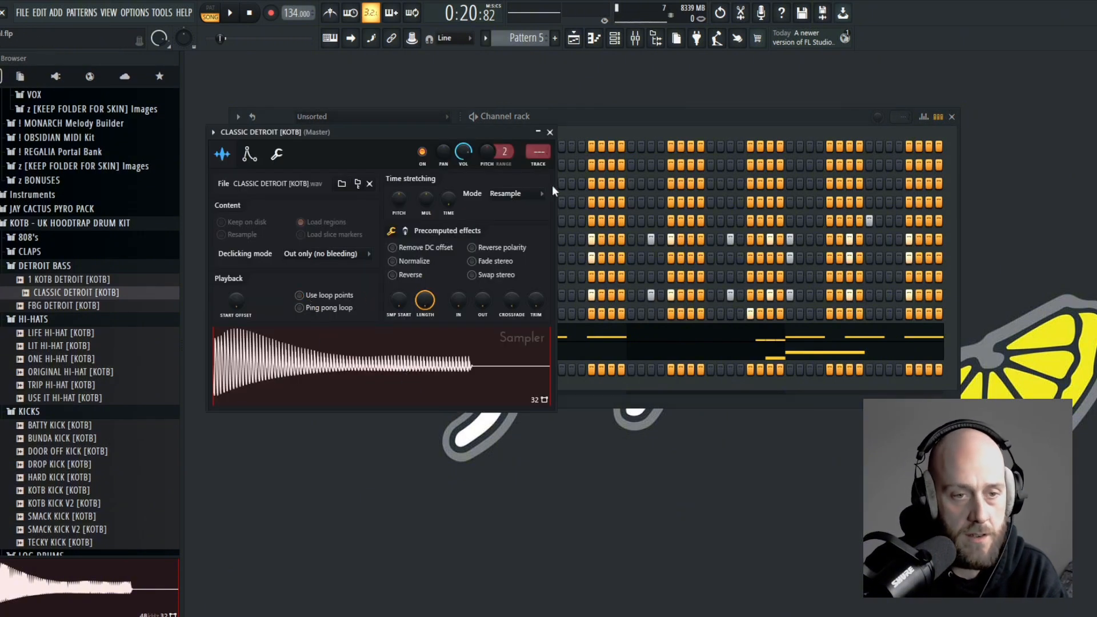
click(250, 154)
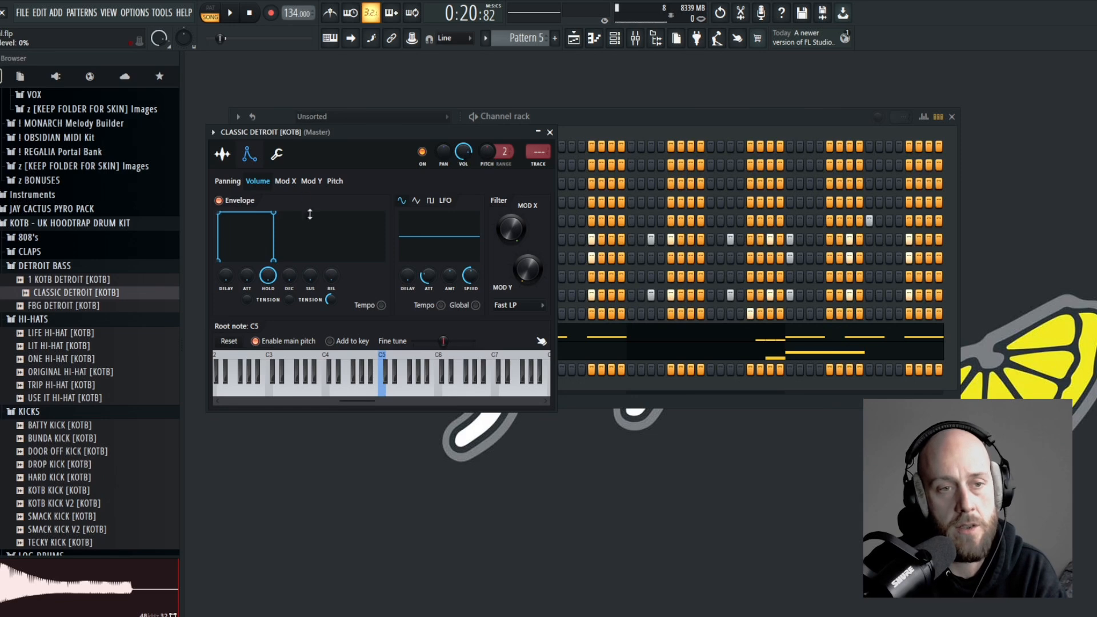
click(233, 154)
click(550, 132)
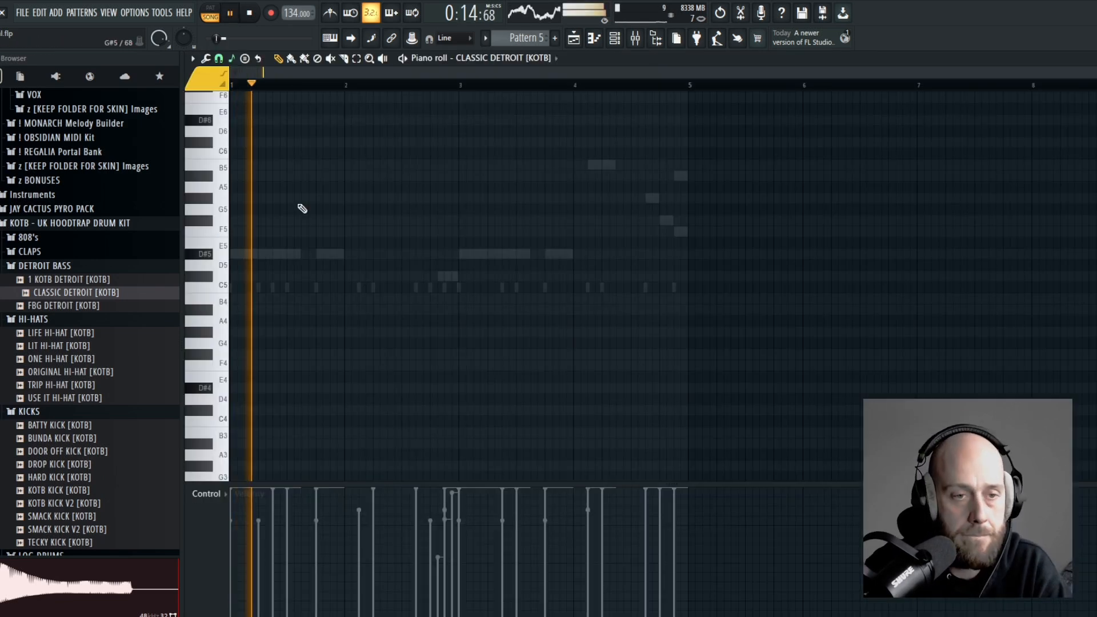
scroll(260, 245, up, 5)
key(space)
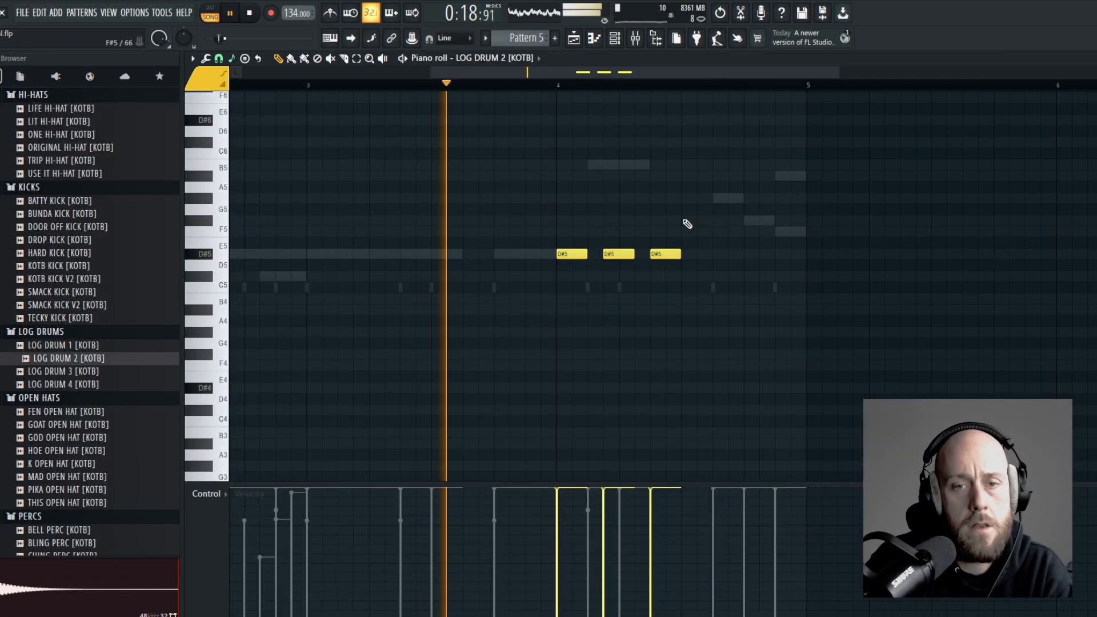
- Add an F#5 note to the LOG DRUM 2 [KOTB] part, placed on step 11 of bar 4, and audition it
click(685, 221)
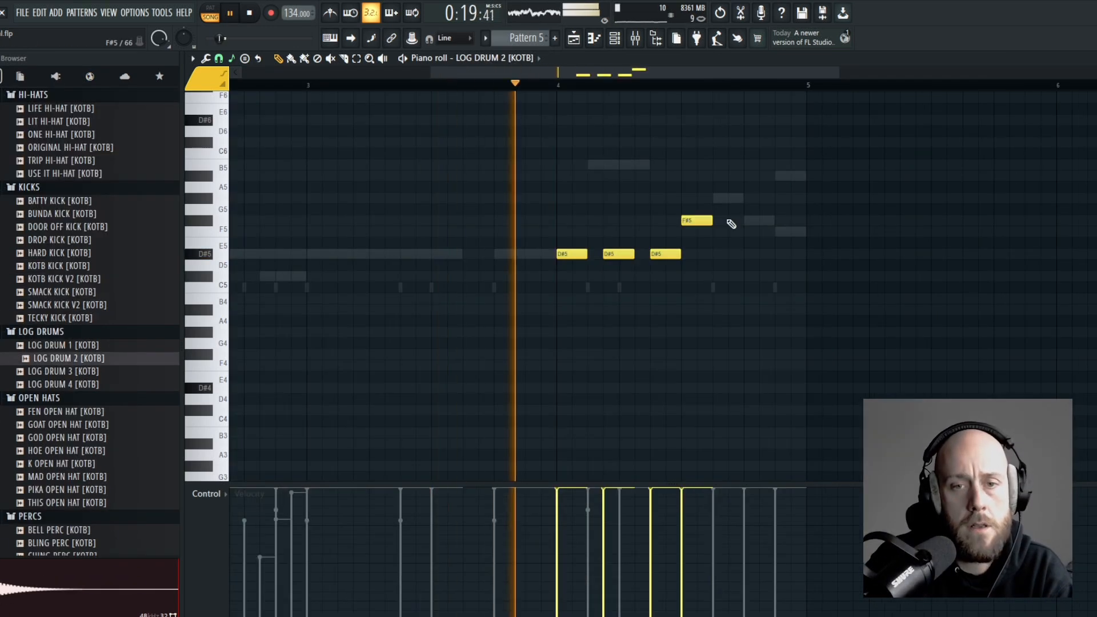
drag(704, 220, 729, 220)
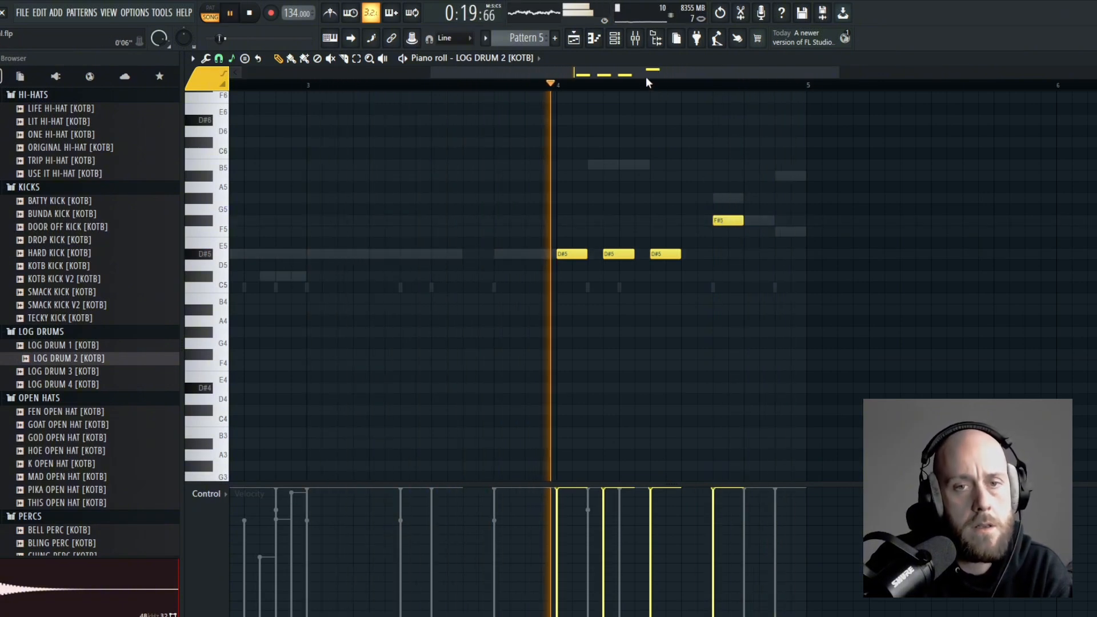
drag(646, 76, 703, 77)
key(space)
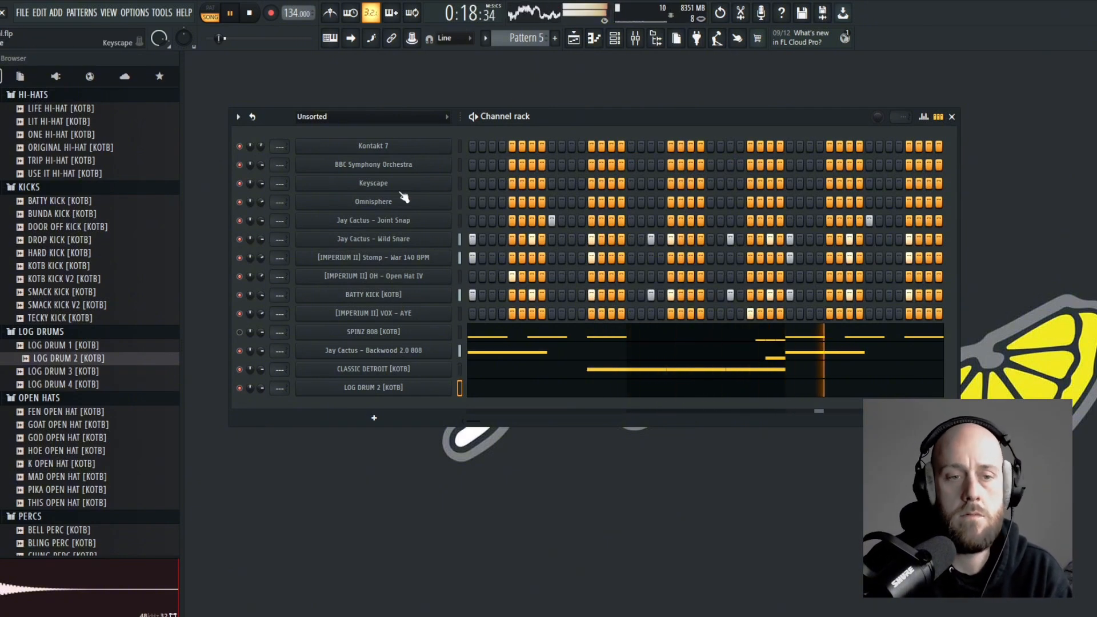
- In the Jay Cactus - Backwood 2.0 808 sampler's precomputed effects, slightly raise the boost and EQ
click(400, 350)
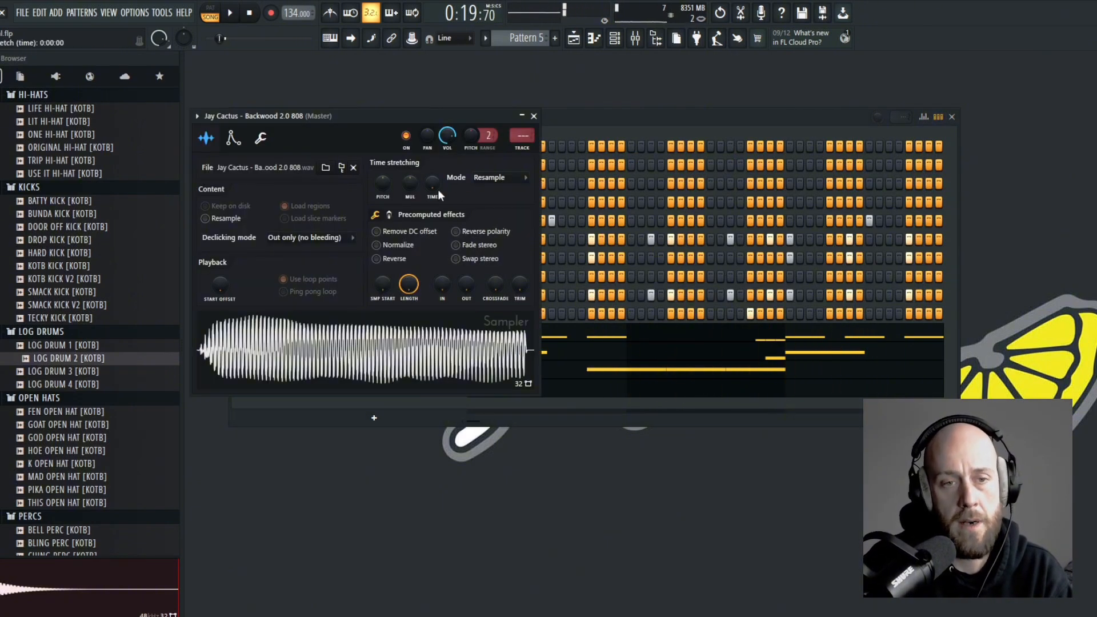
click(389, 216)
drag(385, 238, 385, 235)
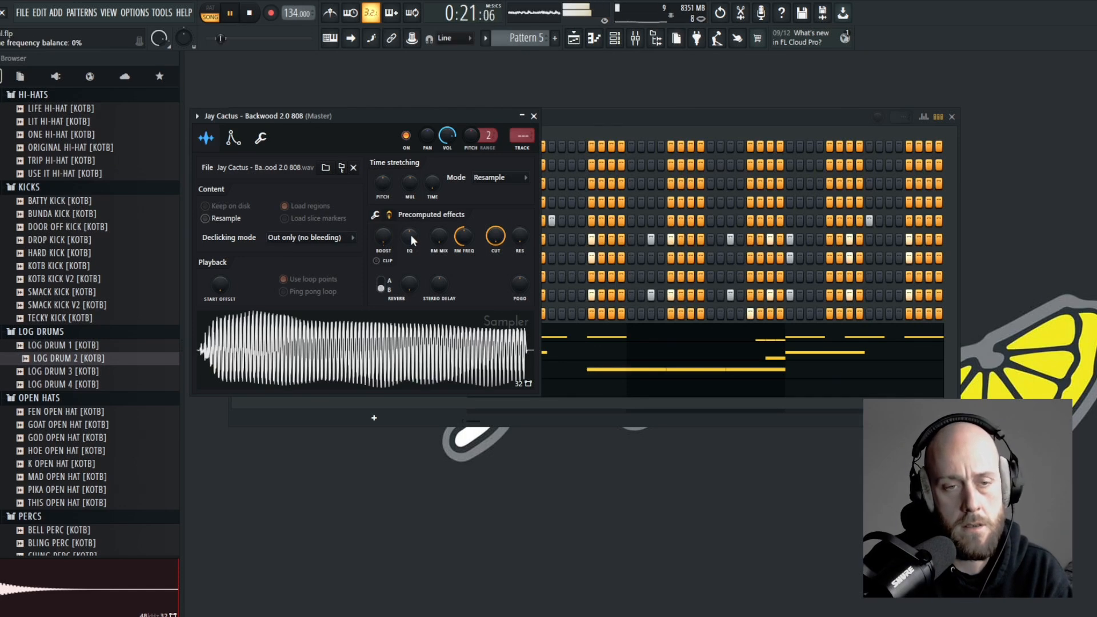
drag(410, 238, 410, 231)
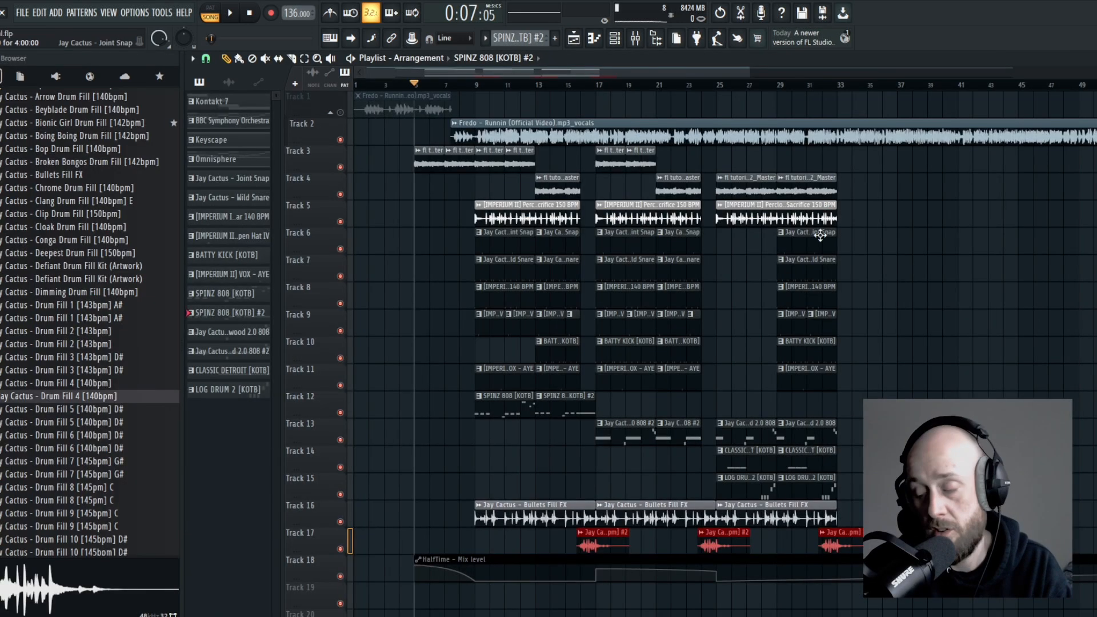
- Play the full arrangement and check the master channel's loudness in Youlean Loudness Meter
key(space)
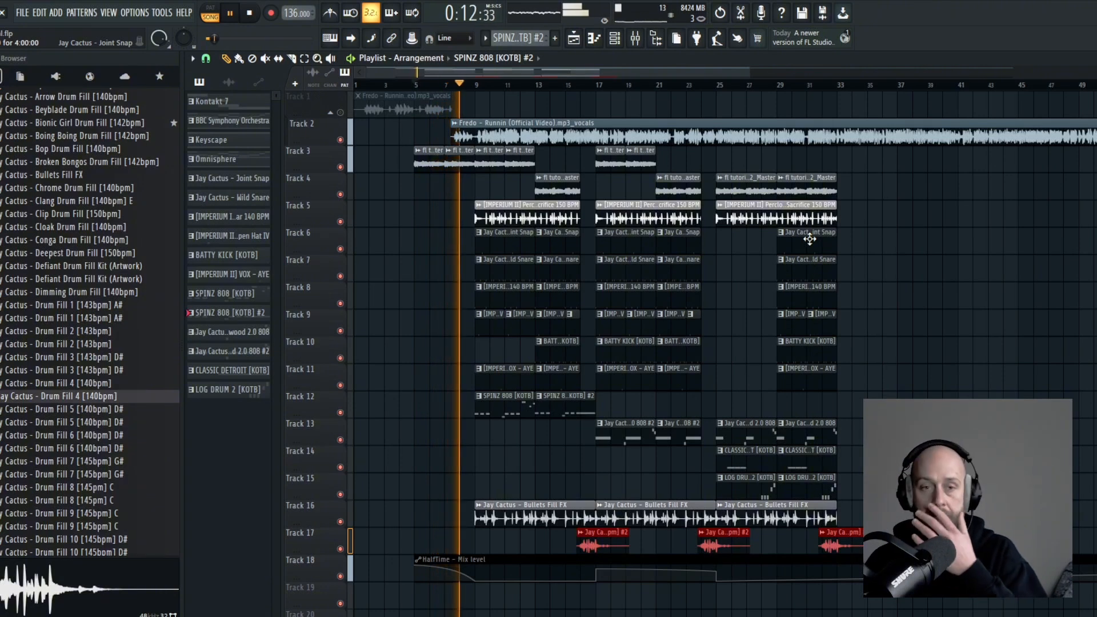
key(F9)
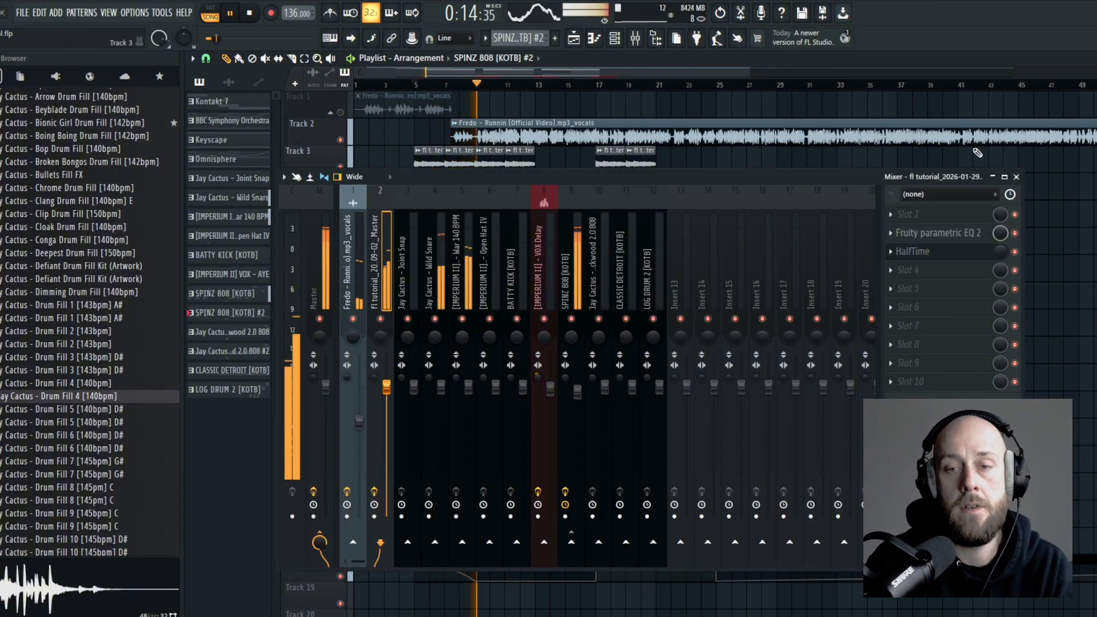
click(318, 247)
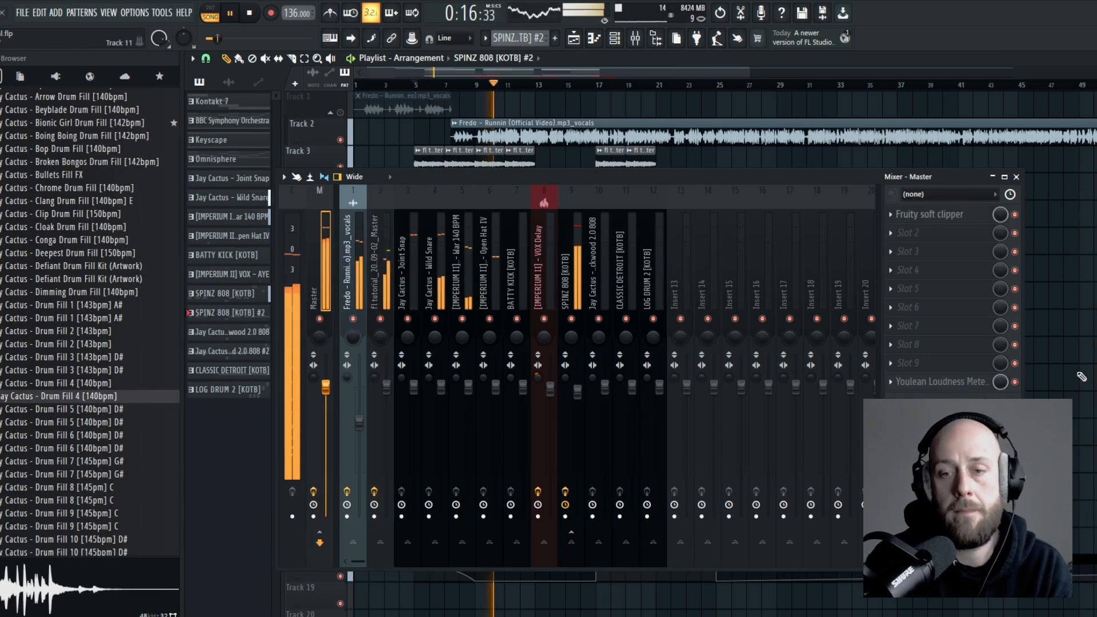
click(937, 384)
drag(855, 183, 825, 178)
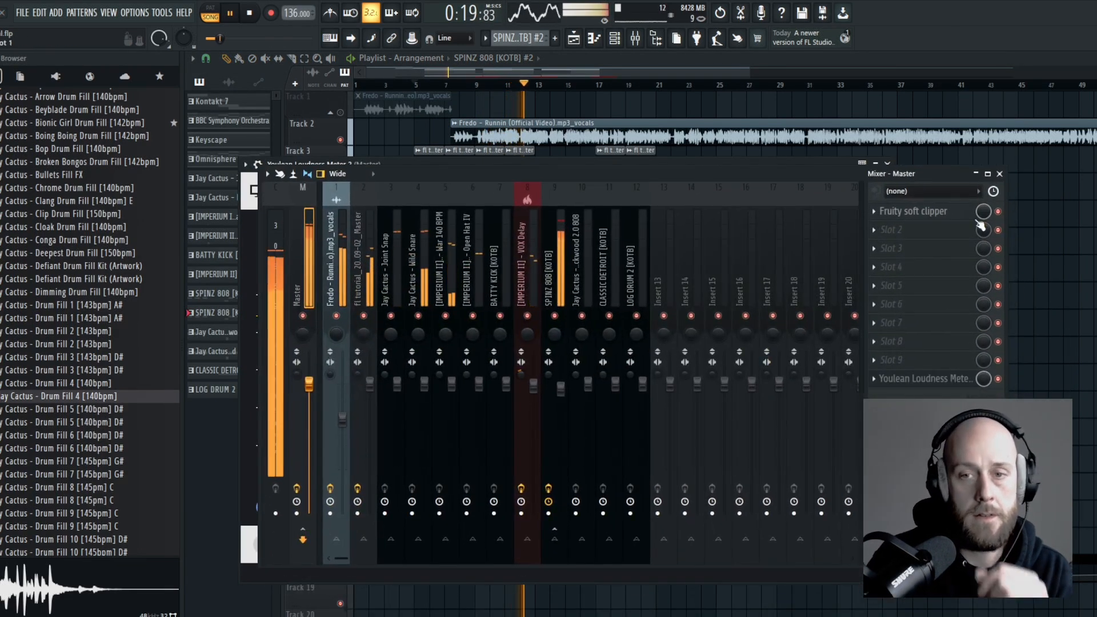
click(999, 174)
click(888, 163)
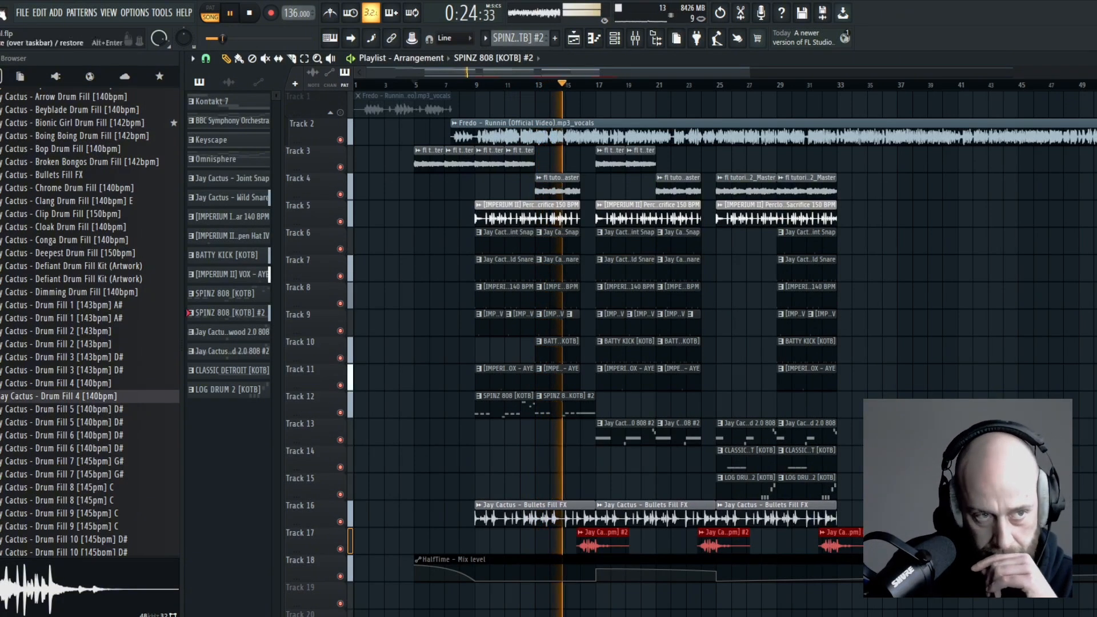
click(22, 13)
click(40, 67)
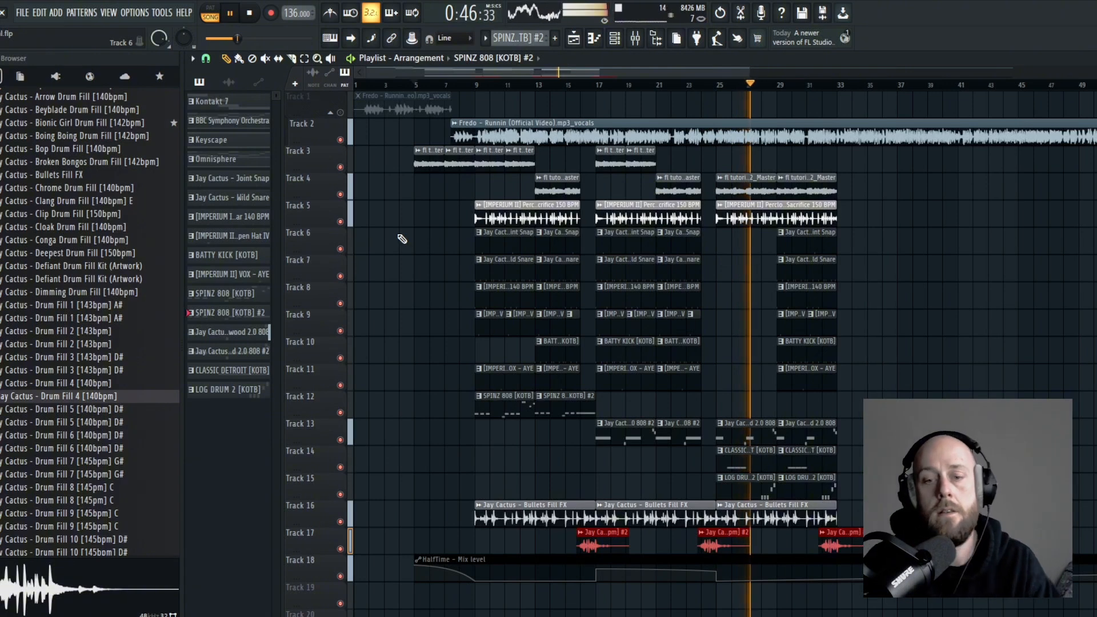
- Delete the CLASSIC DETROIT [KOTB] and LOG DRUM 2 [KOTB] clips starting at bar 25 on Tracks 14 and 15, and stop playback
right_click(751, 460)
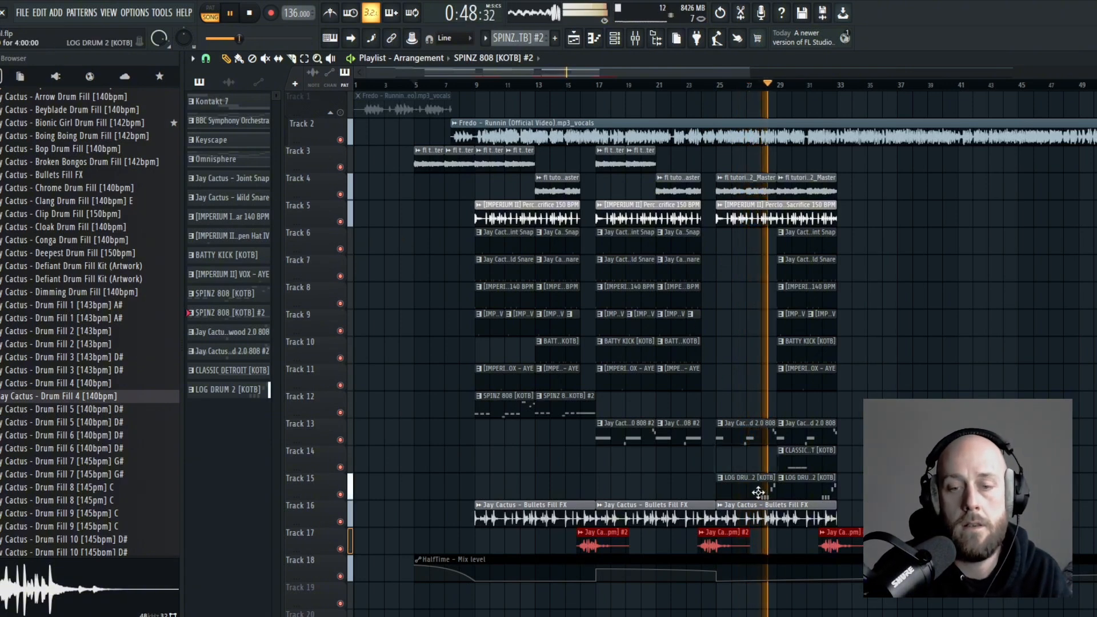
right_click(757, 491)
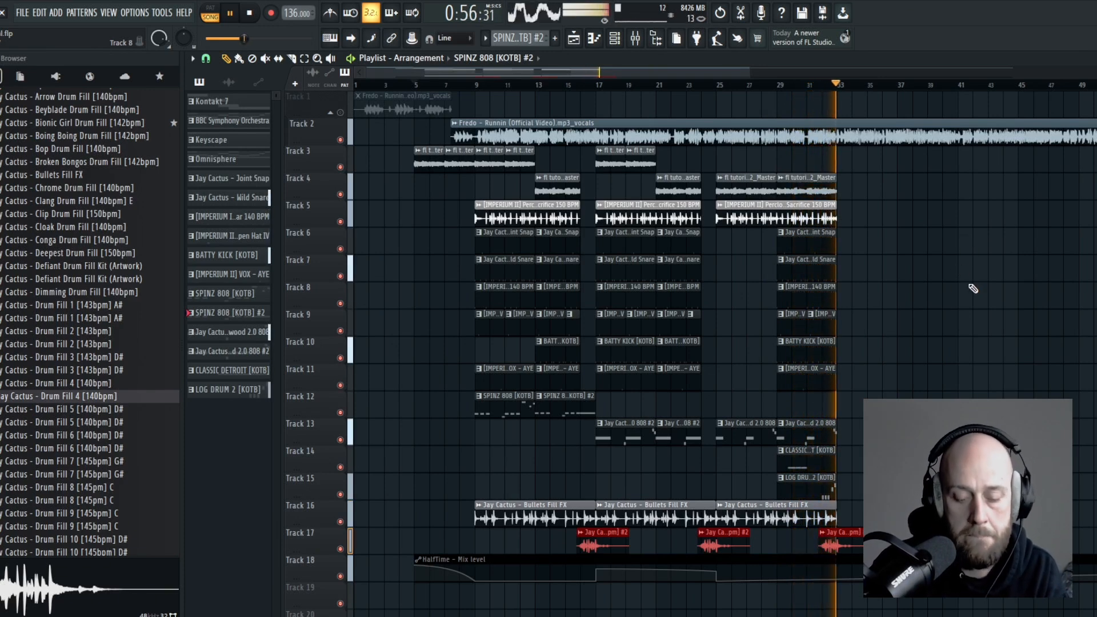
key(space)
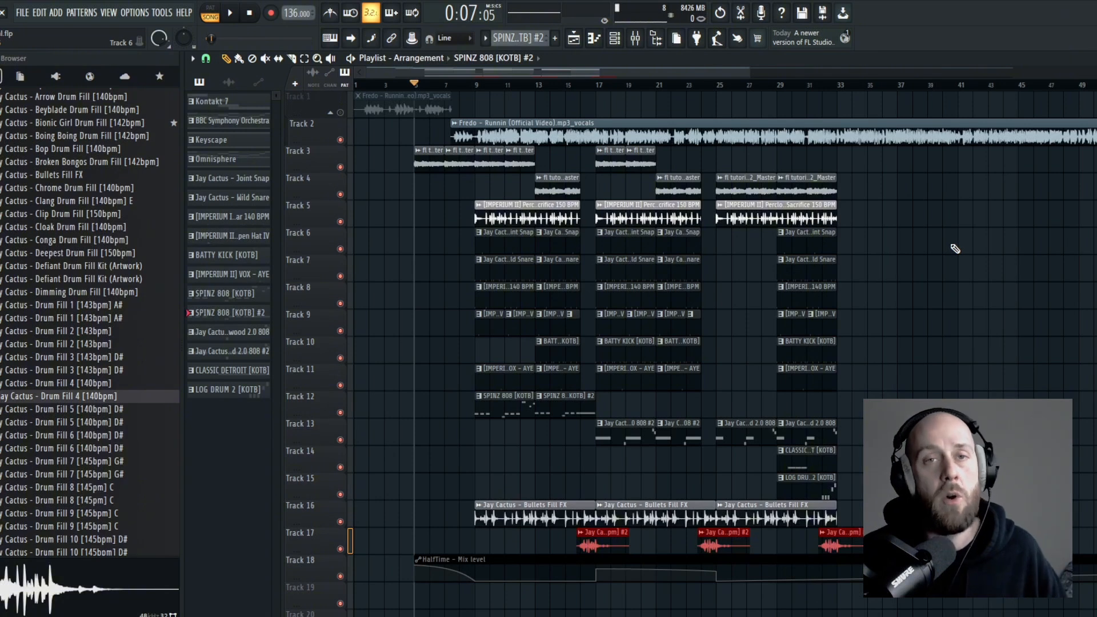